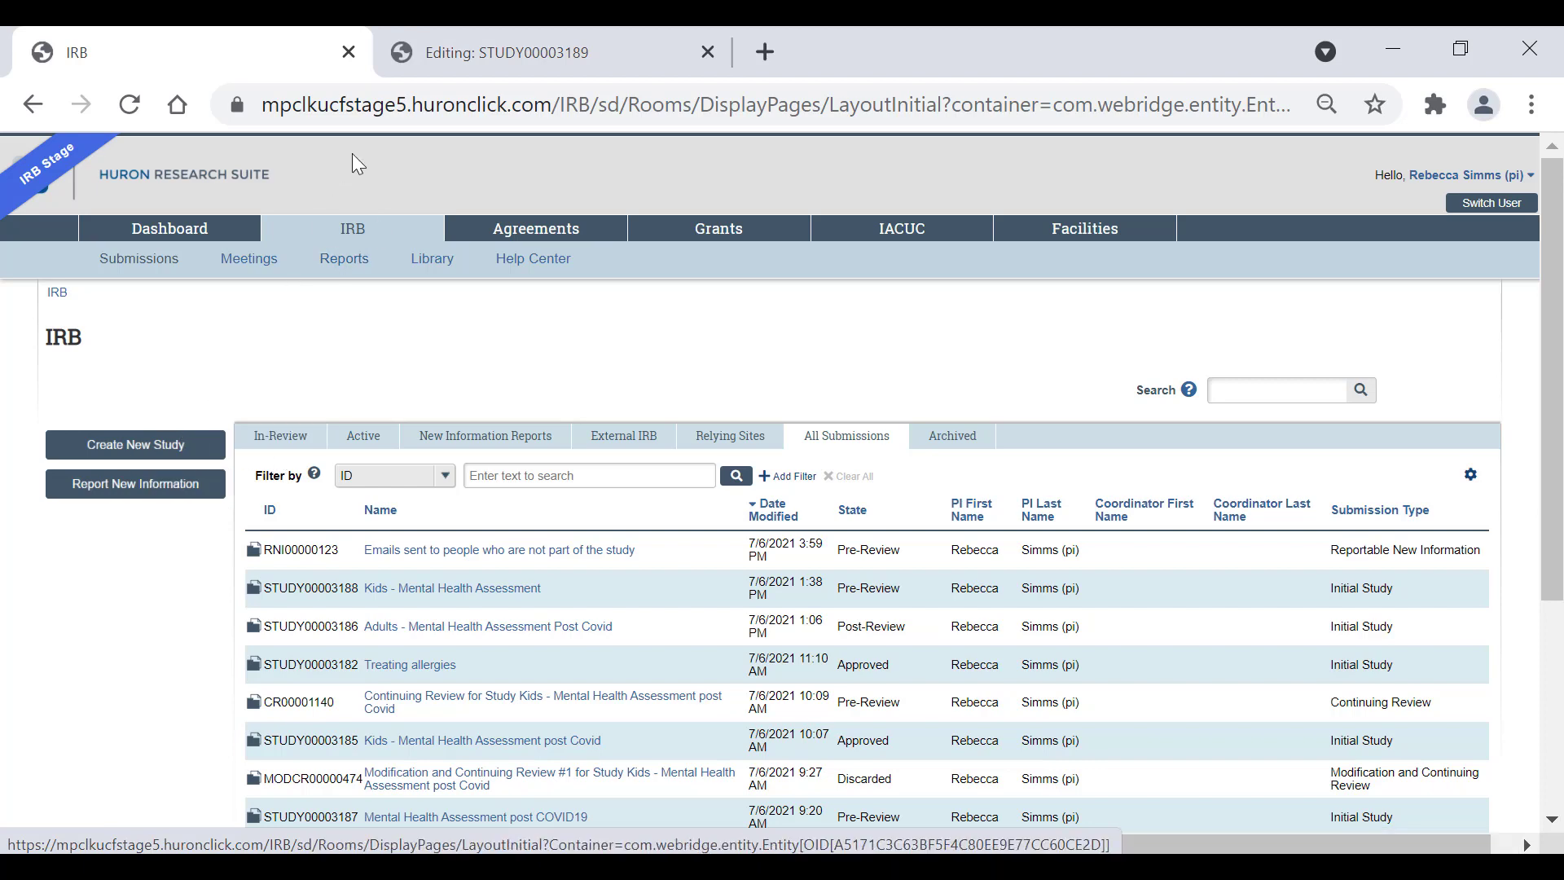
Bring up the study's editing form and review the title, short title and description in its Basic Study Information
{"action": "left_click", "coordinate": [583, 45]}
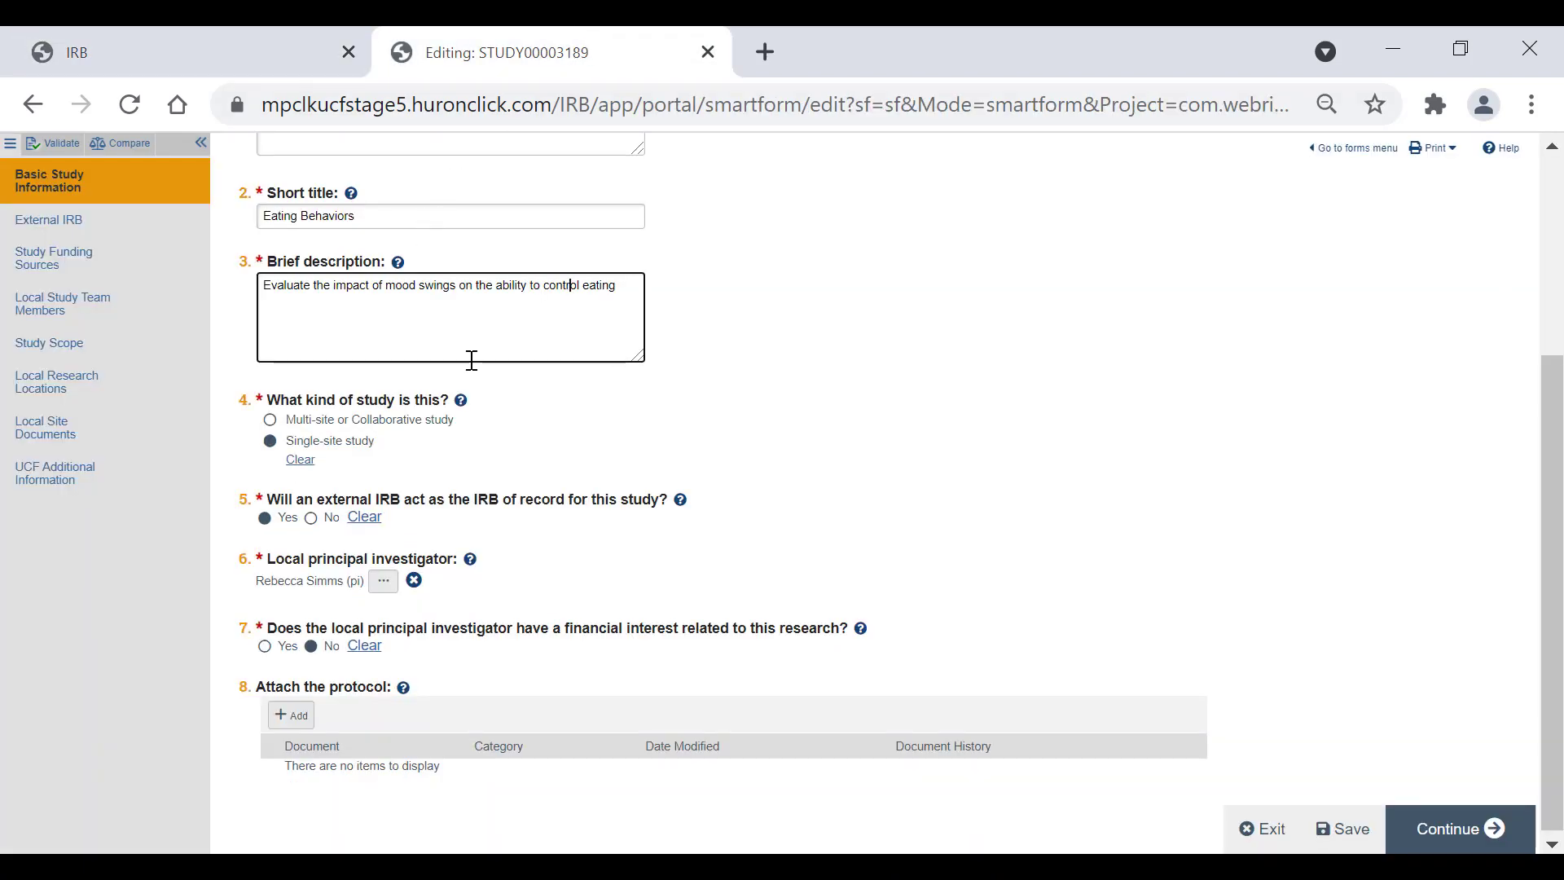
{"action": "scroll", "coordinate": [472, 360], "scroll_direction": "up", "scroll_amount": 4}
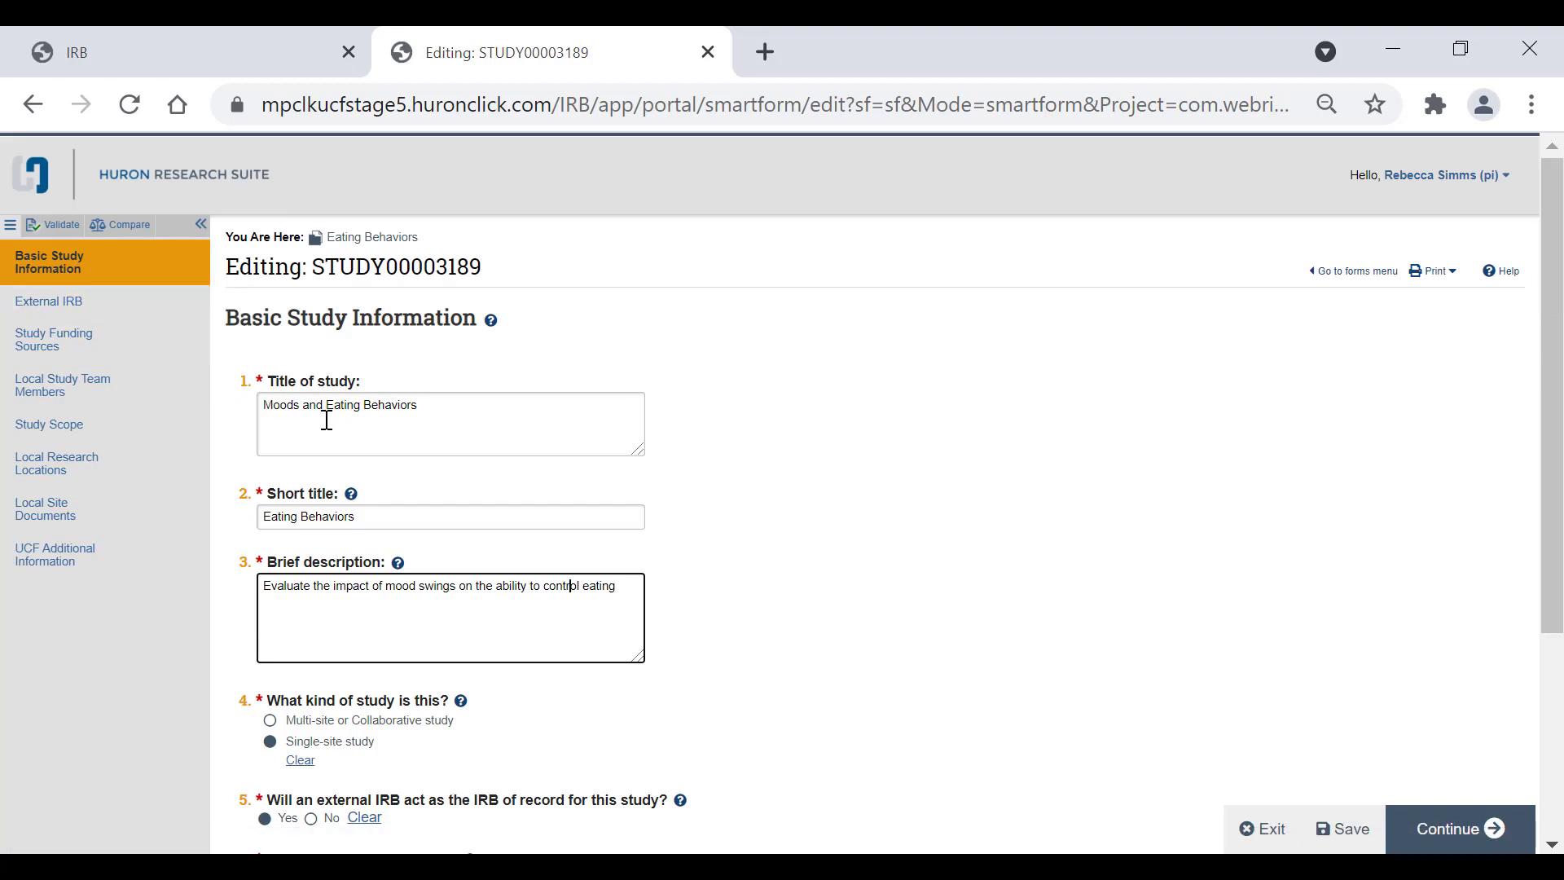
{"action": "left_click_drag", "start_coordinate": [325, 418], "coordinate": [430, 421]}
{"action": "scroll", "coordinate": [396, 396], "scroll_direction": "down", "scroll_amount": 2}
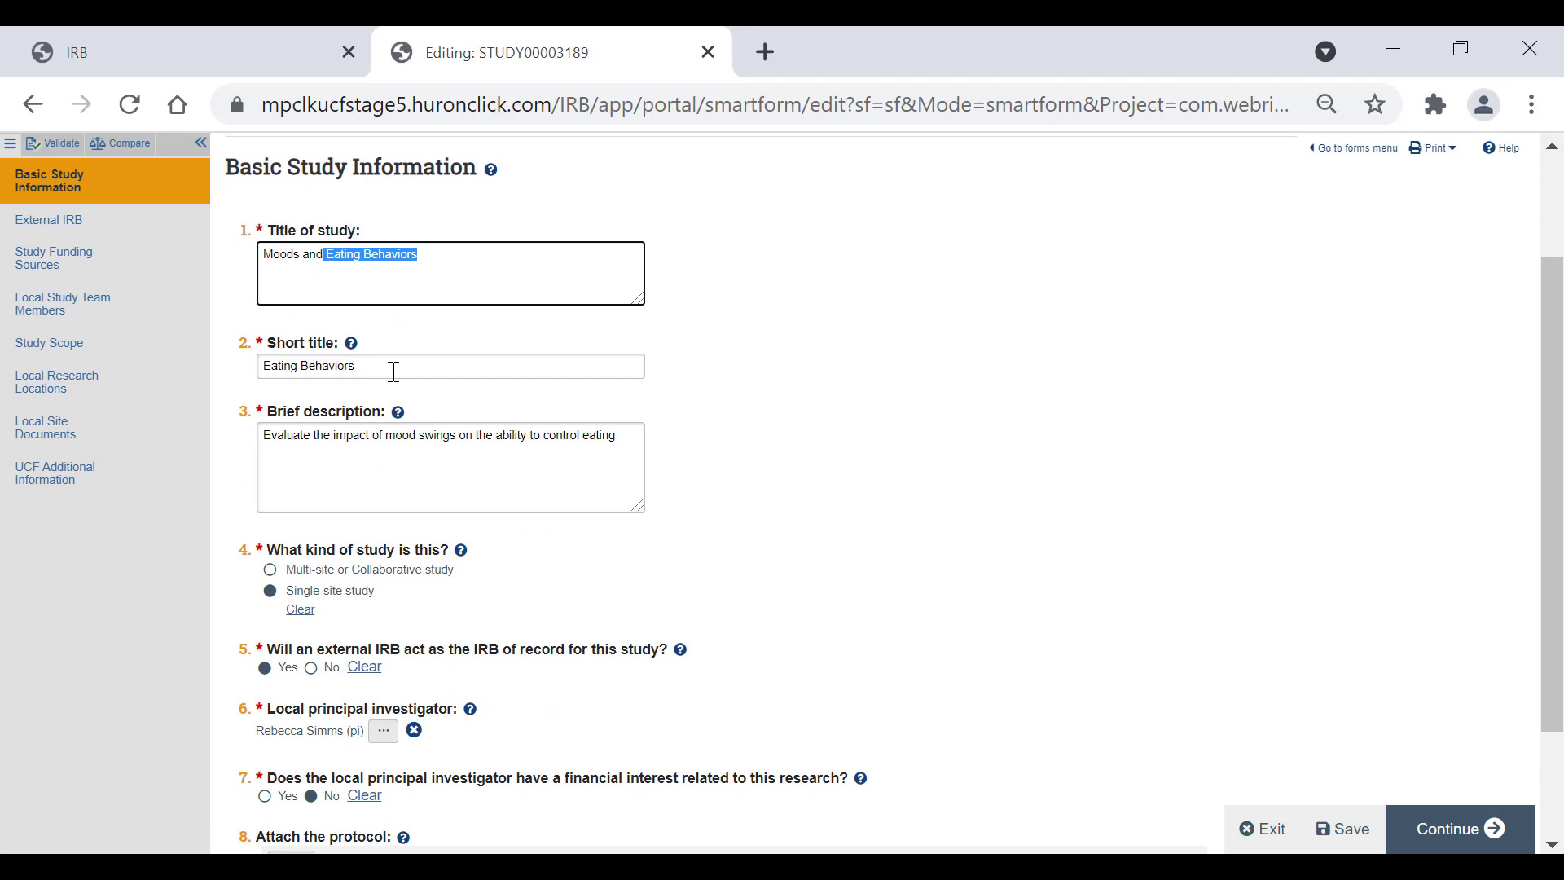
{"action": "left_click", "coordinate": [394, 372]}
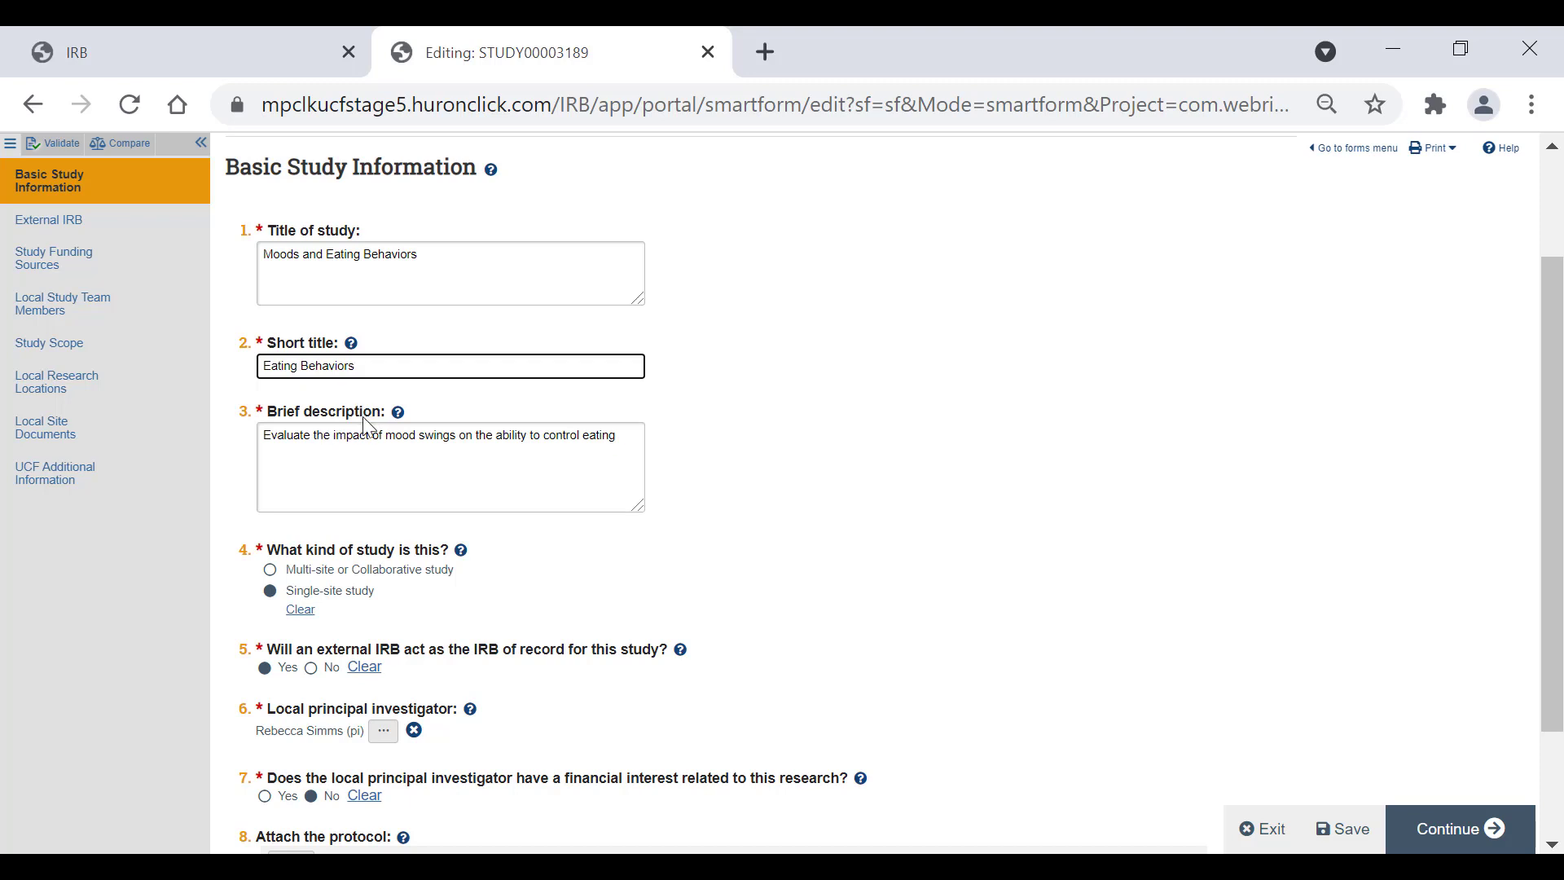
{"action": "scroll", "coordinate": [365, 453], "scroll_direction": "down", "scroll_amount": 2}
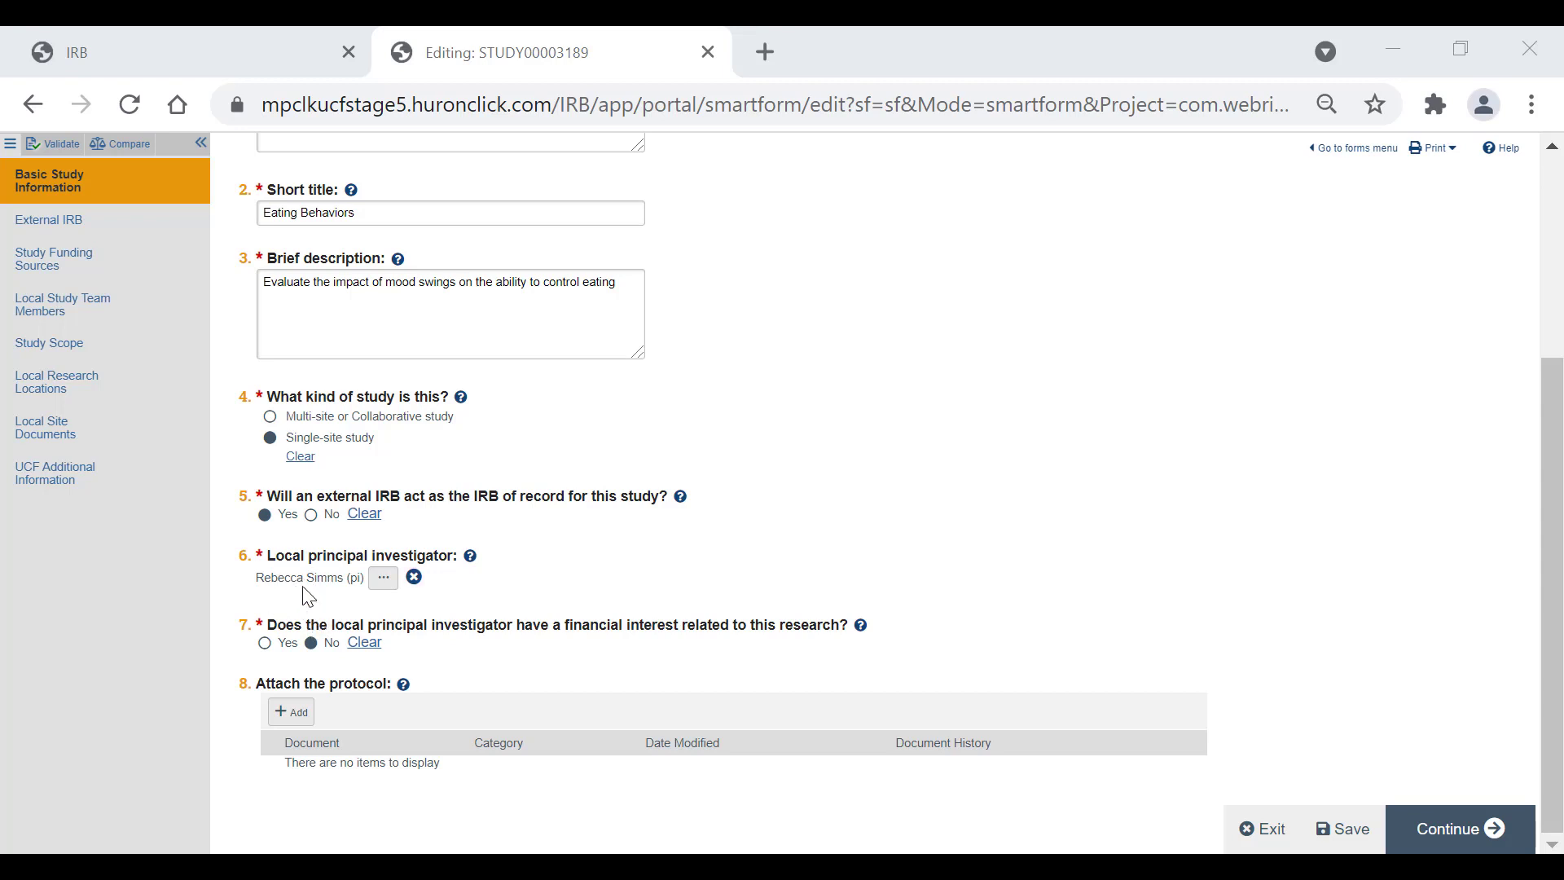
Check the filter criteria for choosing the local principal investigator without changing it, and consult the help for the financial interest question
{"action": "left_click", "coordinate": [385, 580]}
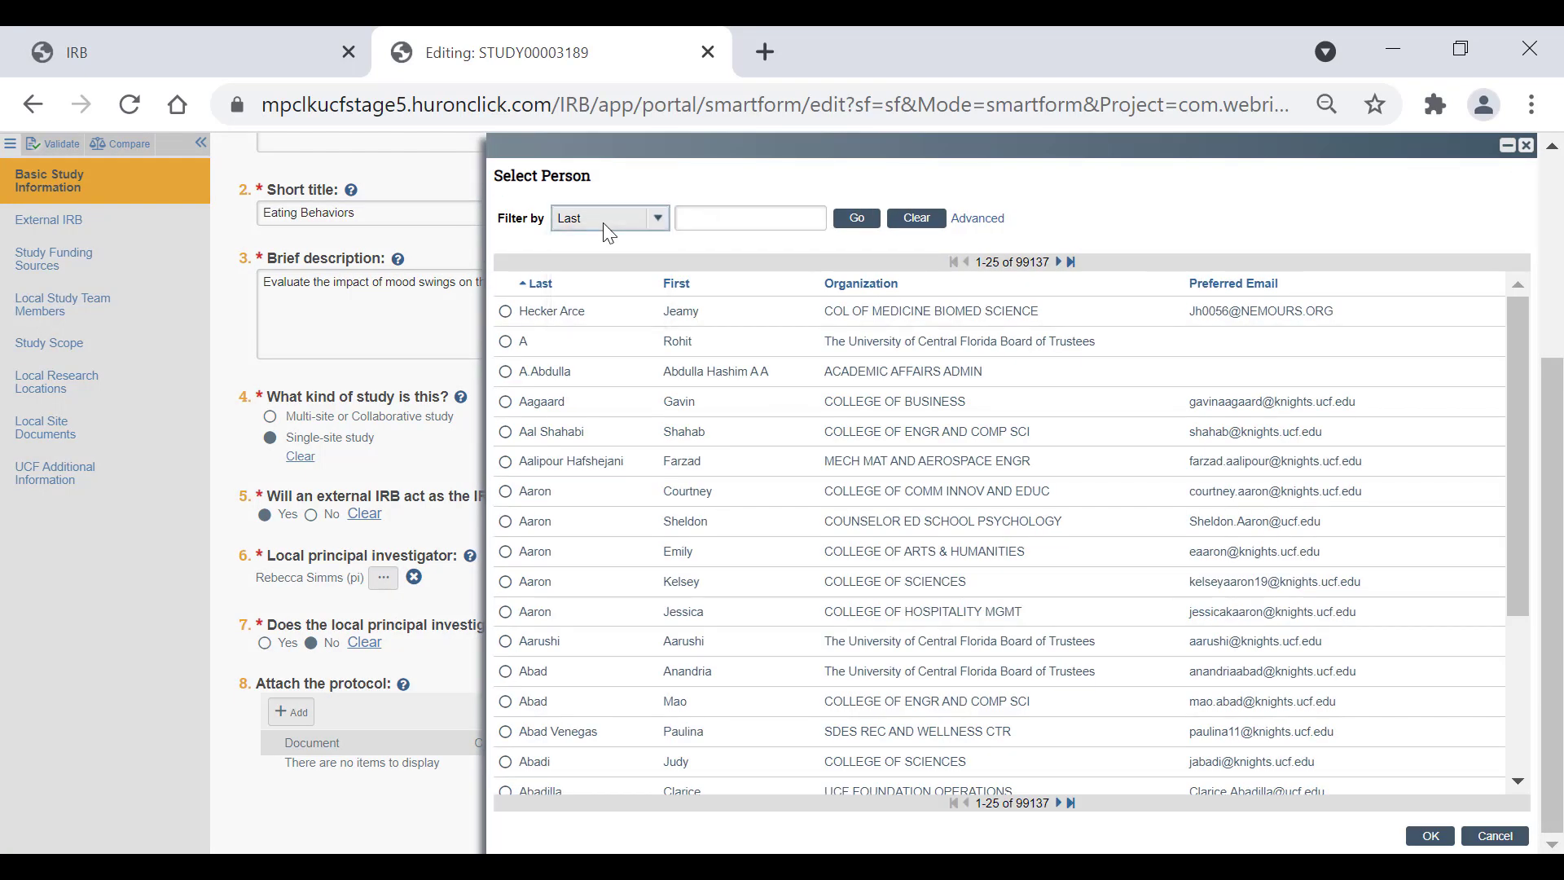
{"action": "left_click", "coordinate": [603, 223]}
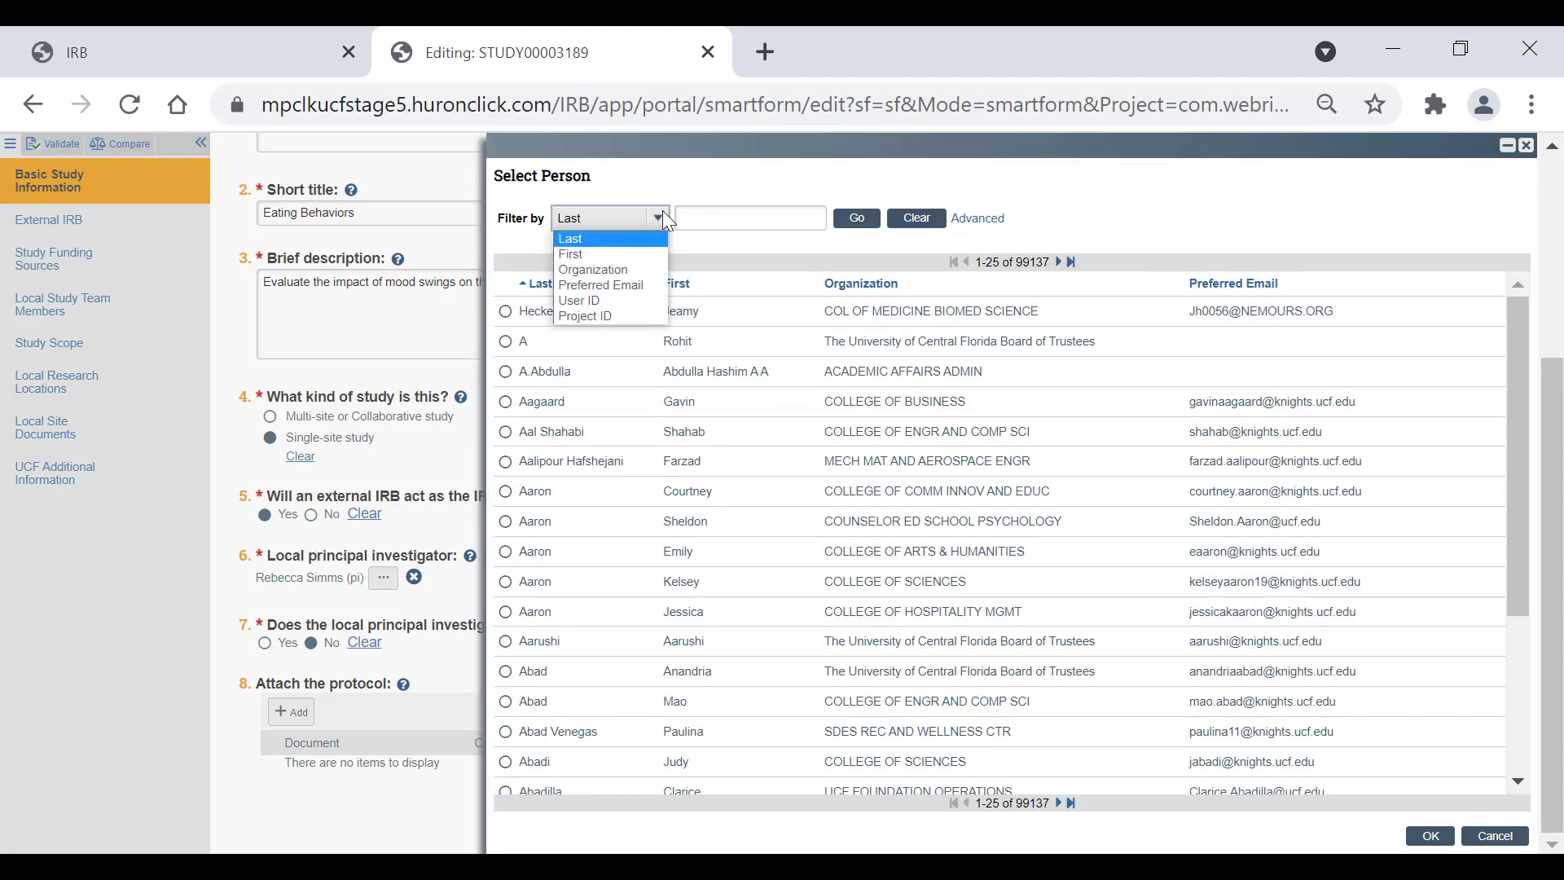
{"action": "left_click", "coordinate": [736, 194]}
{"action": "left_click", "coordinate": [1521, 837]}
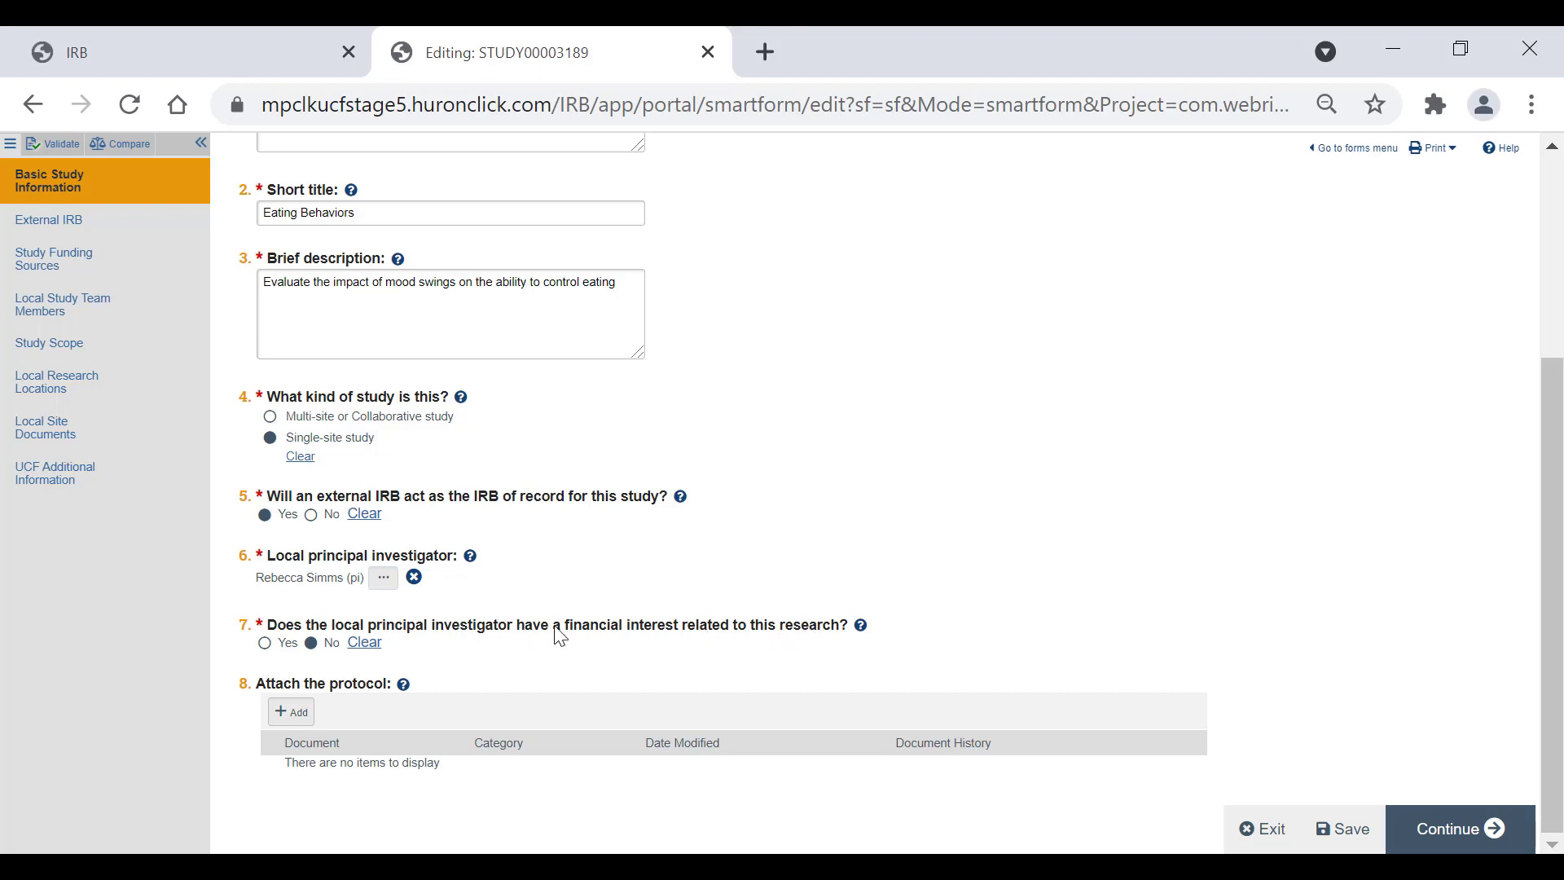
{"action": "left_click", "coordinate": [862, 625]}
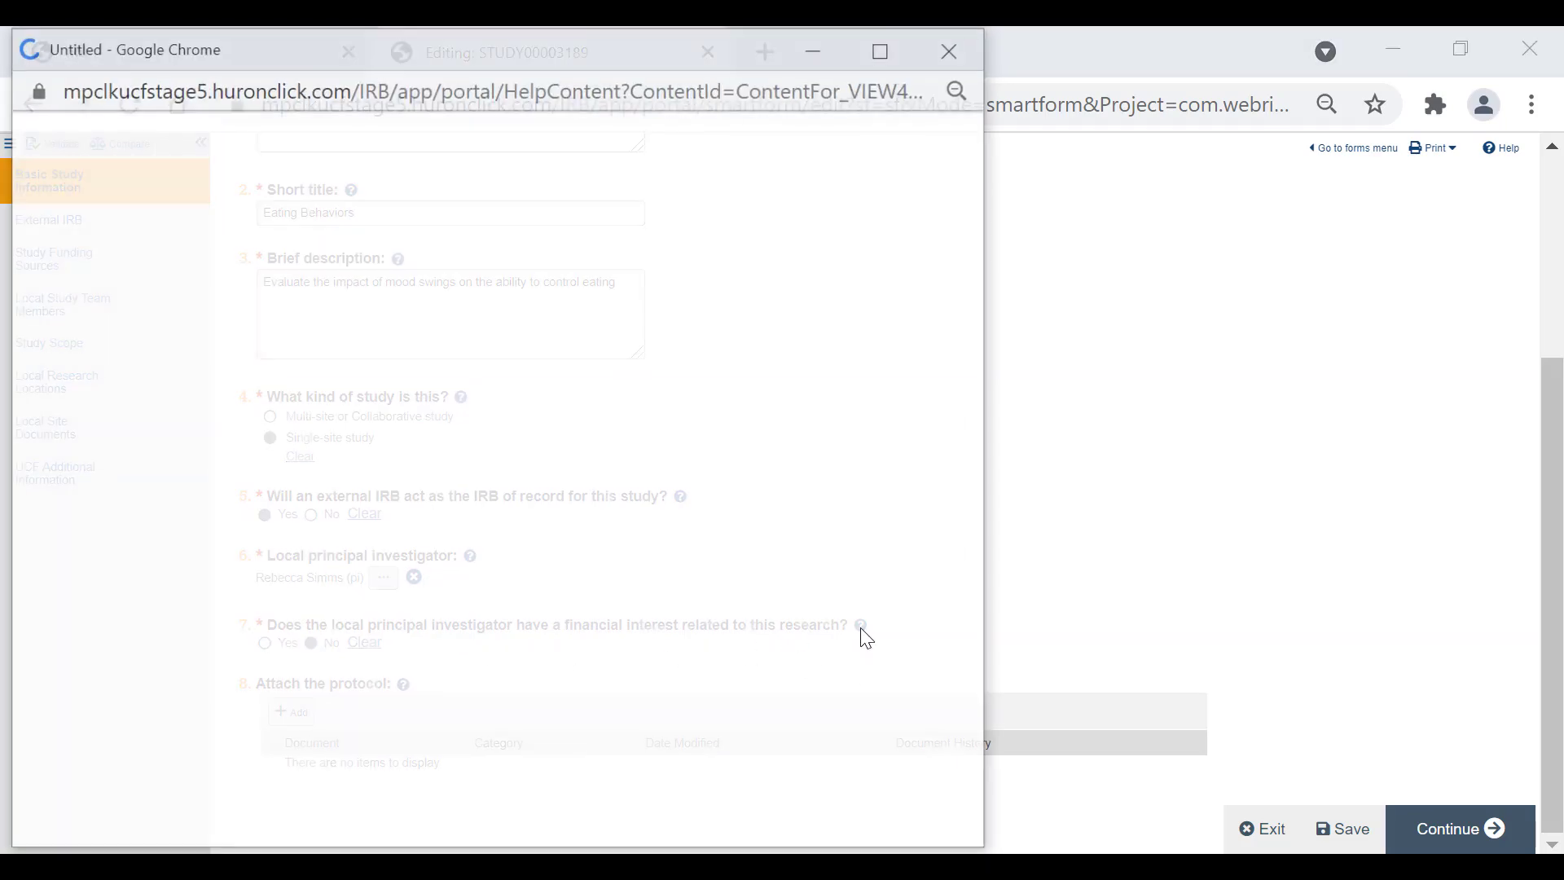
{"action": "left_click", "coordinate": [950, 50]}
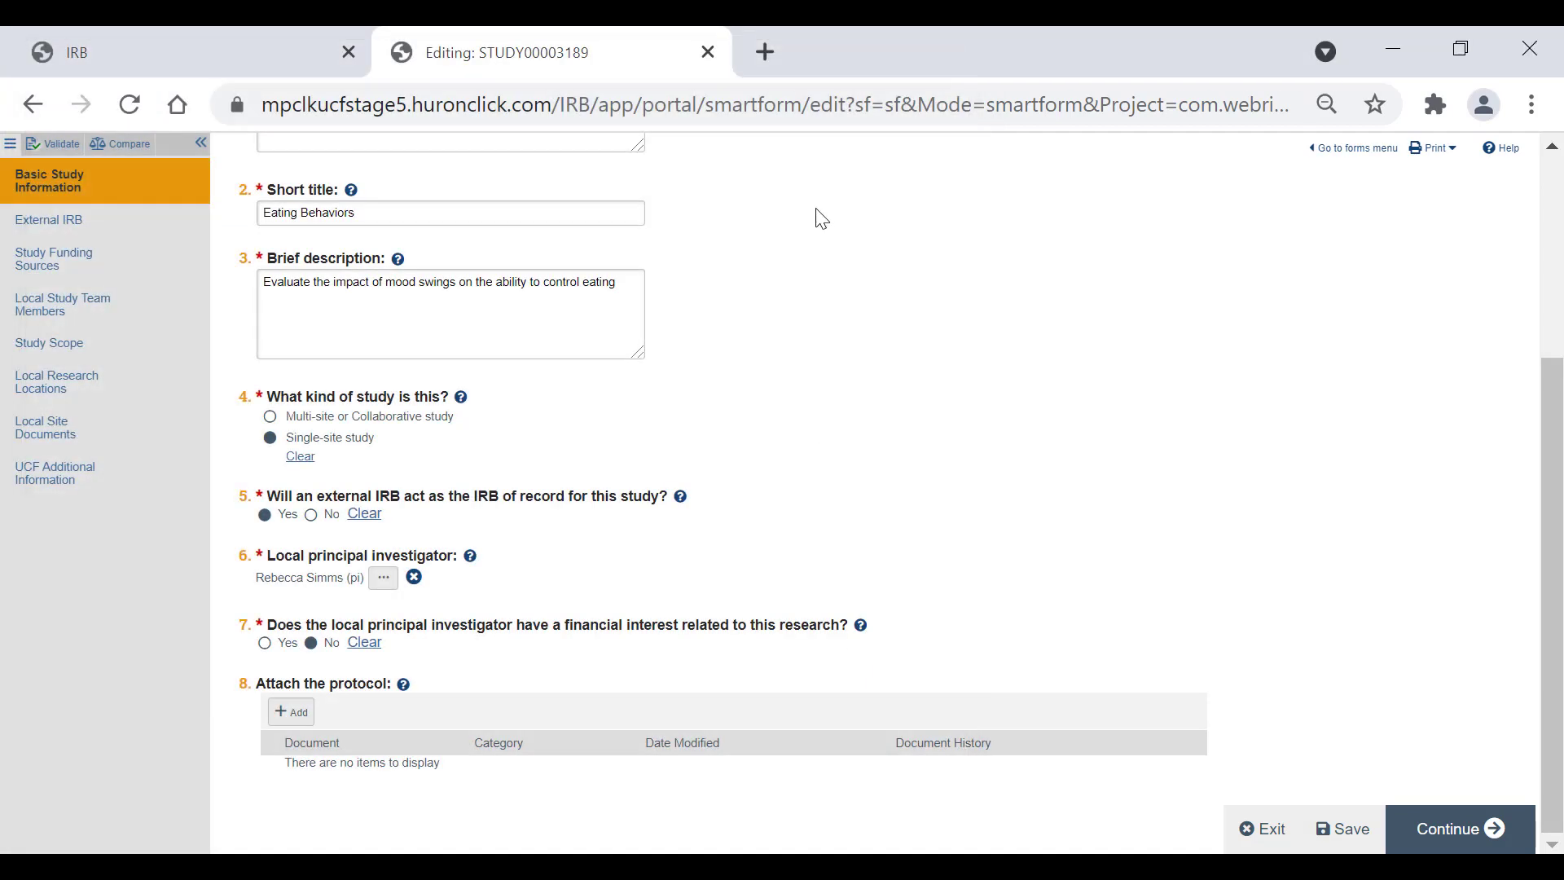
Attach the Protocol document from the IRB Documentation folder as the study protocol and continue to the External IRB page
{"action": "left_click", "coordinate": [290, 712]}
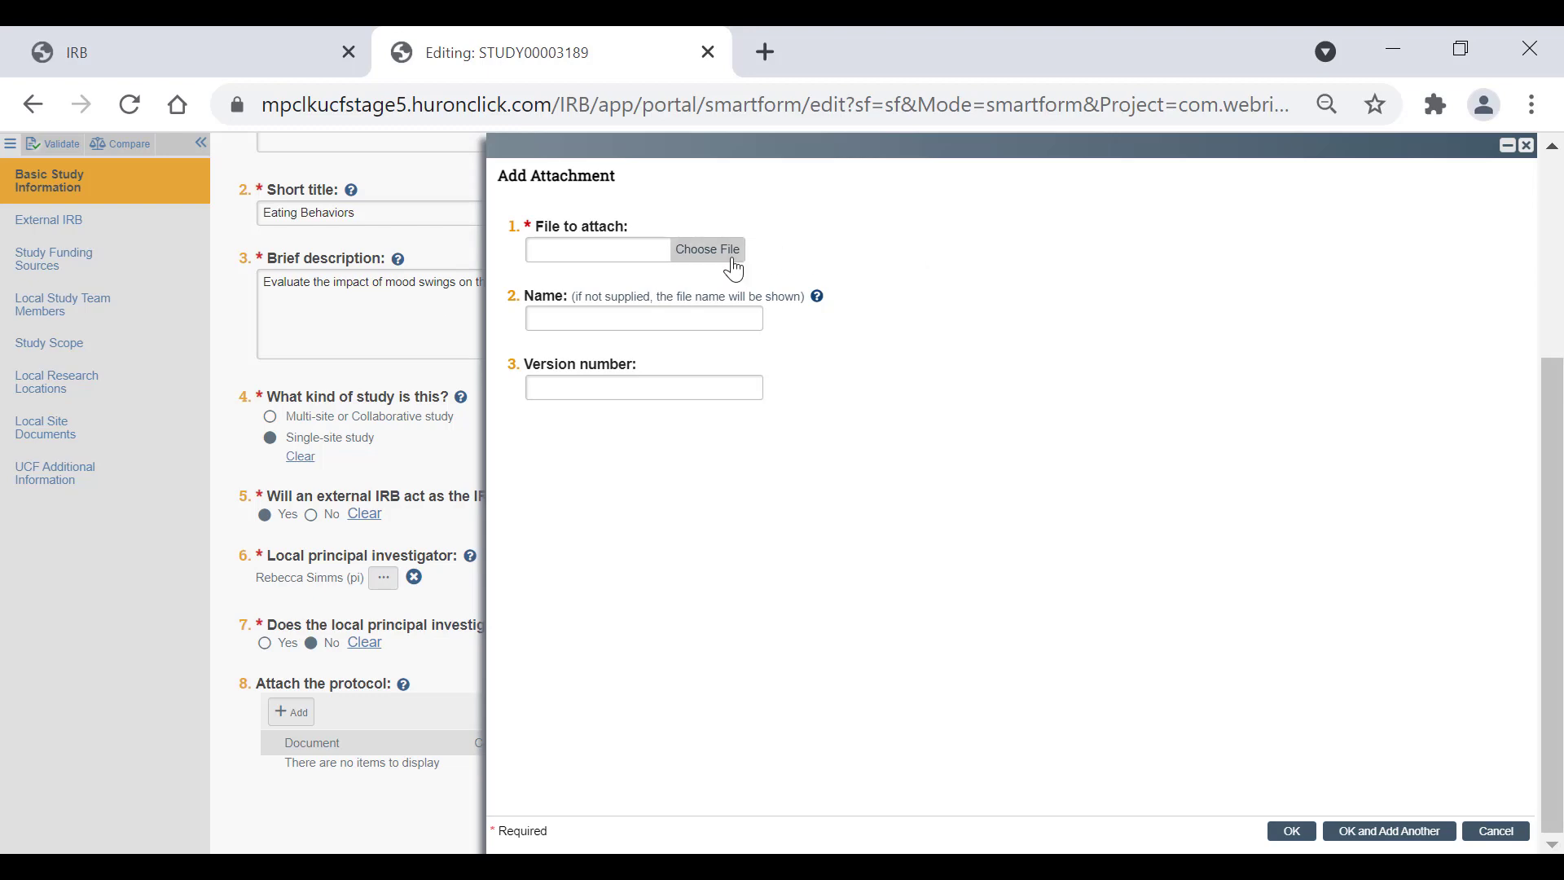
{"action": "left_click", "coordinate": [730, 260]}
{"action": "left_click", "coordinate": [307, 313]}
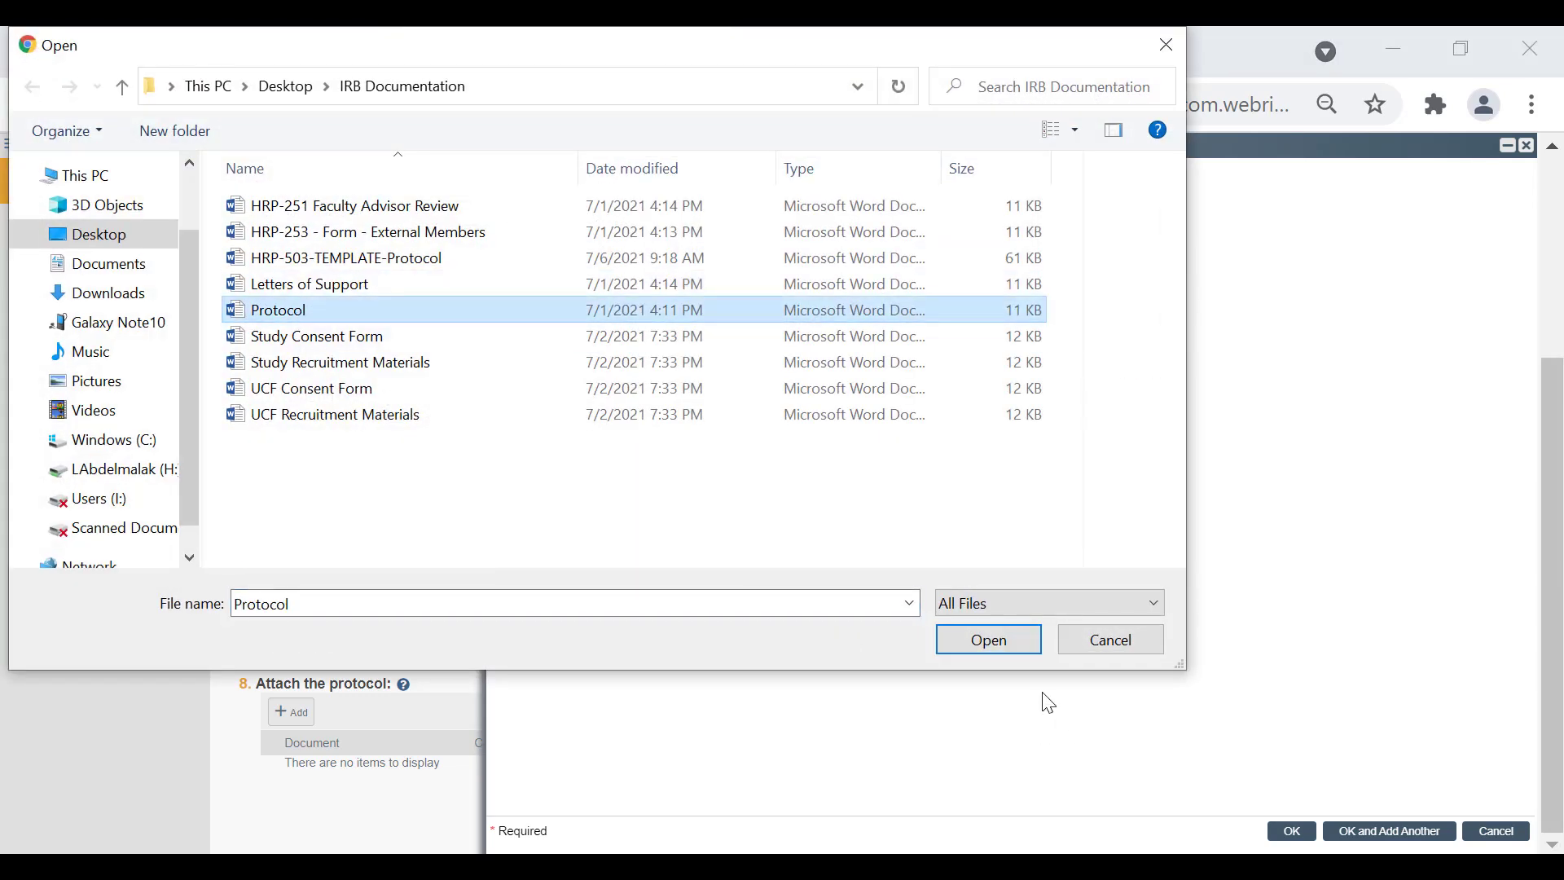
{"action": "left_click", "coordinate": [1000, 660]}
{"action": "left_click", "coordinate": [1293, 837]}
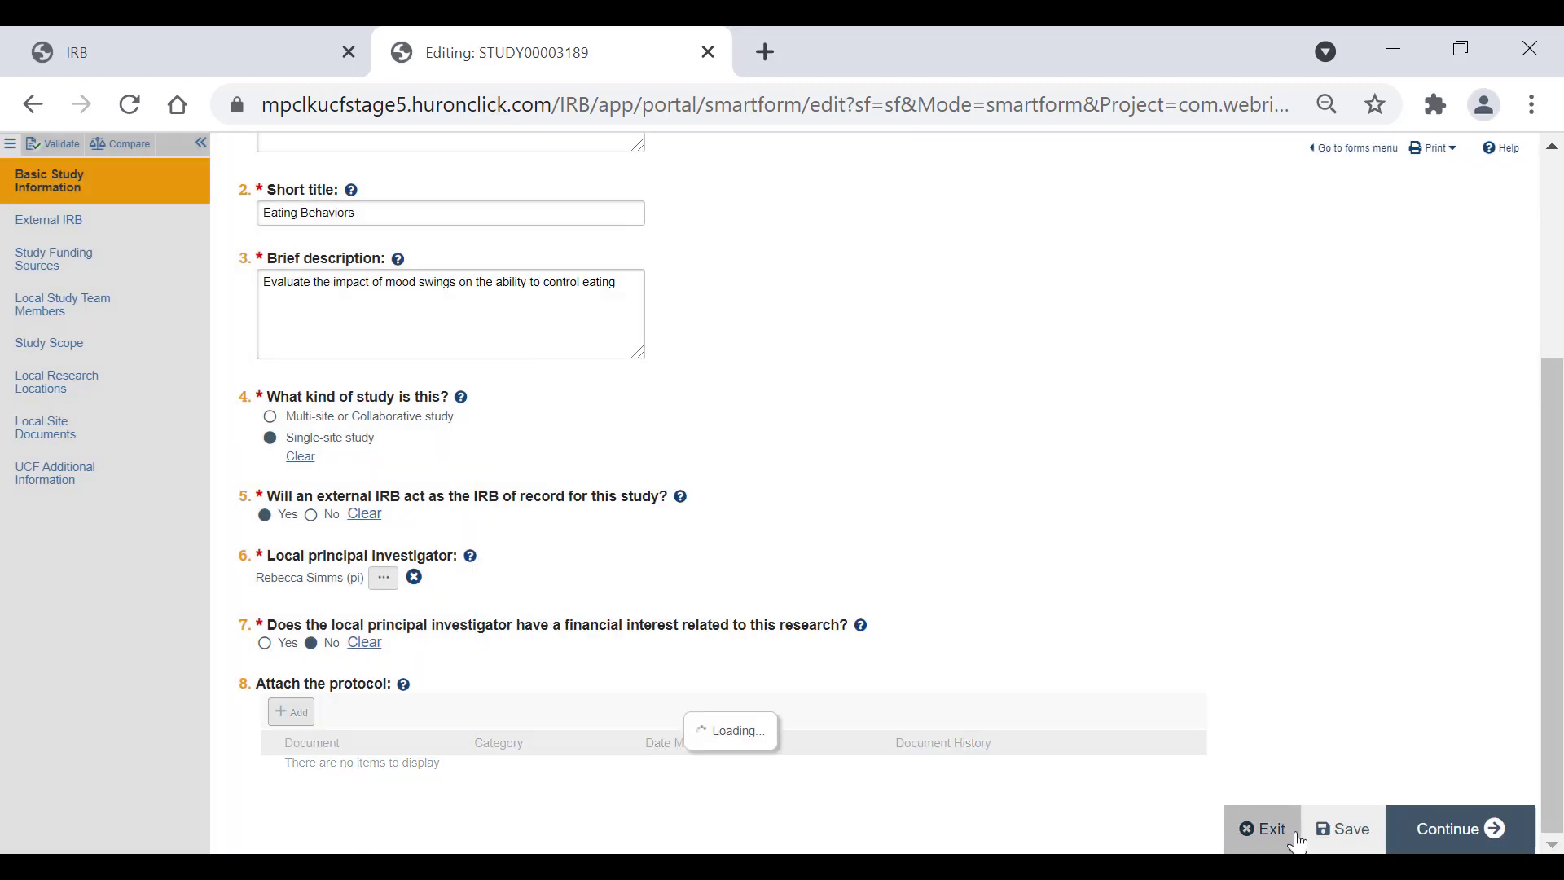
{"action": "left_click", "coordinate": [1436, 835]}
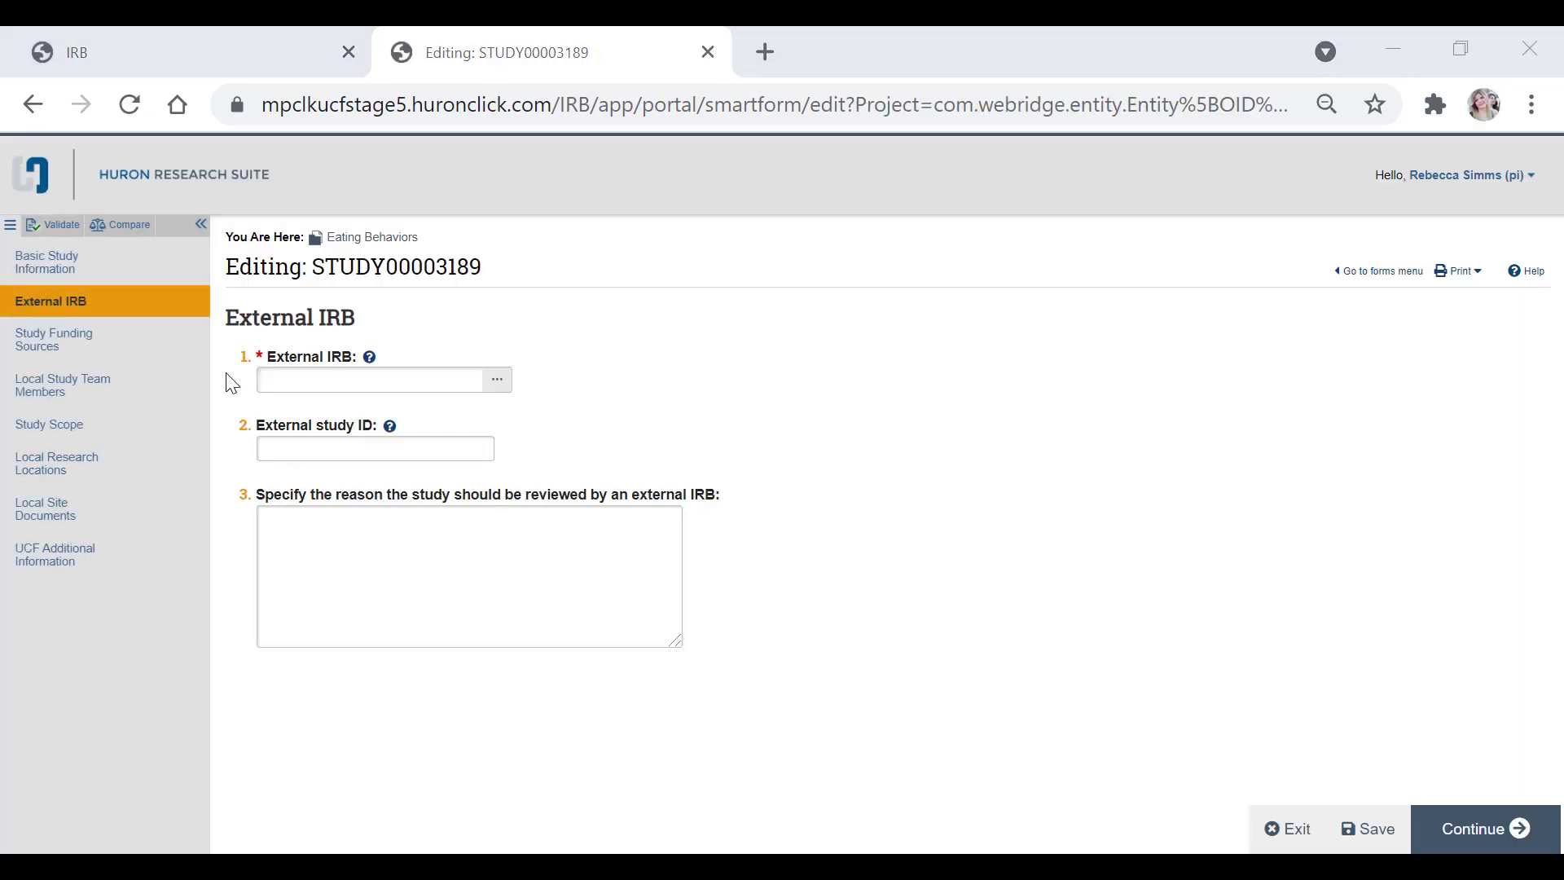
Filter the institutions available for the External IRB field by institution name with "%colorado%"
{"action": "left_click", "coordinate": [356, 380]}
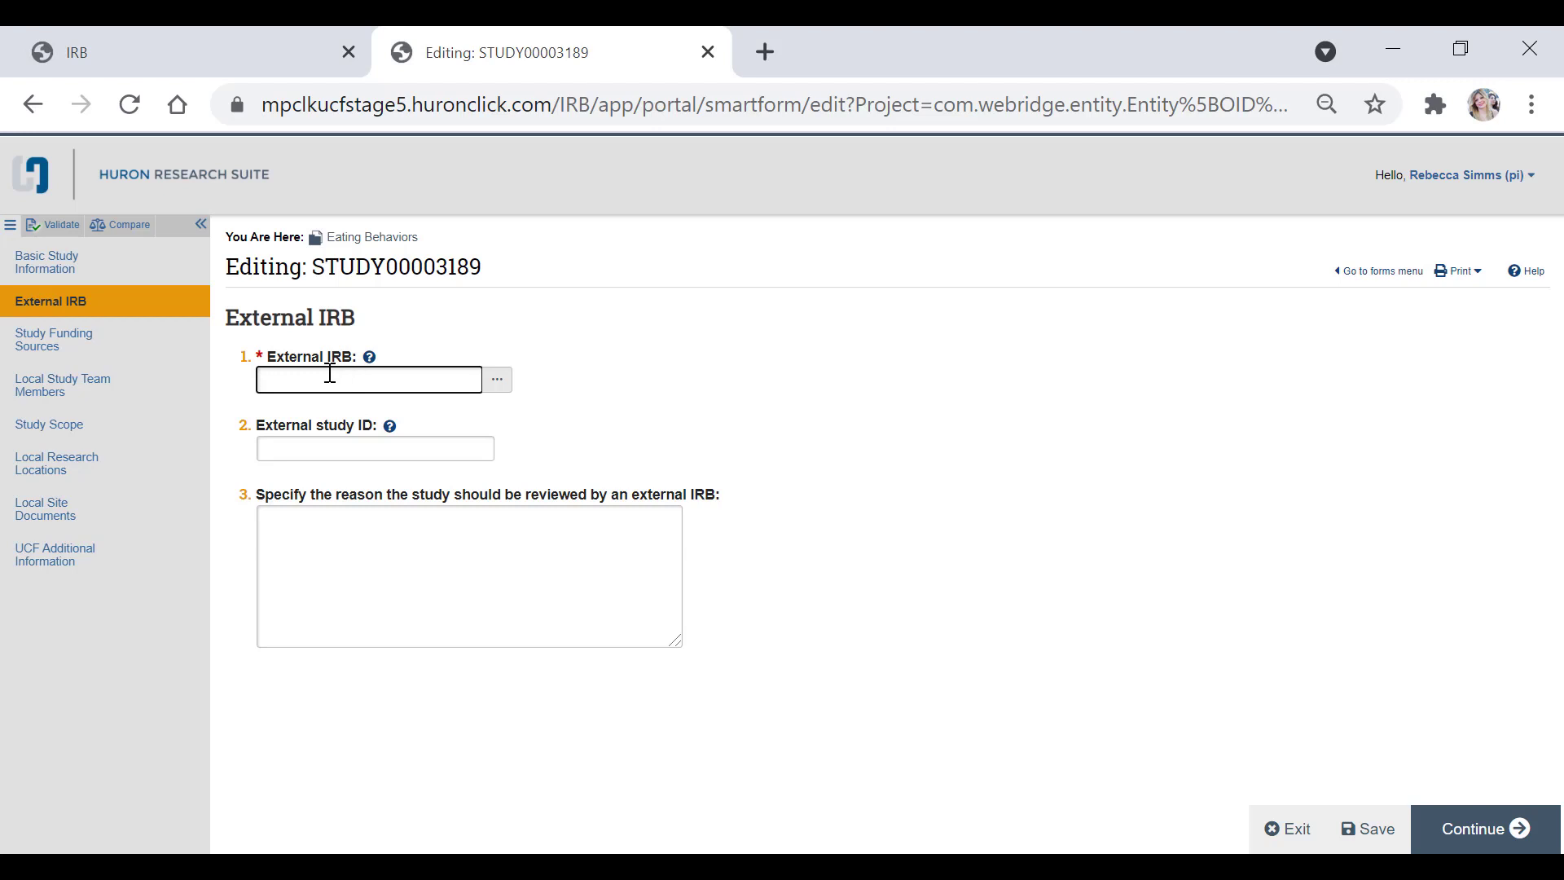
{"action": "left_click", "coordinate": [499, 383]}
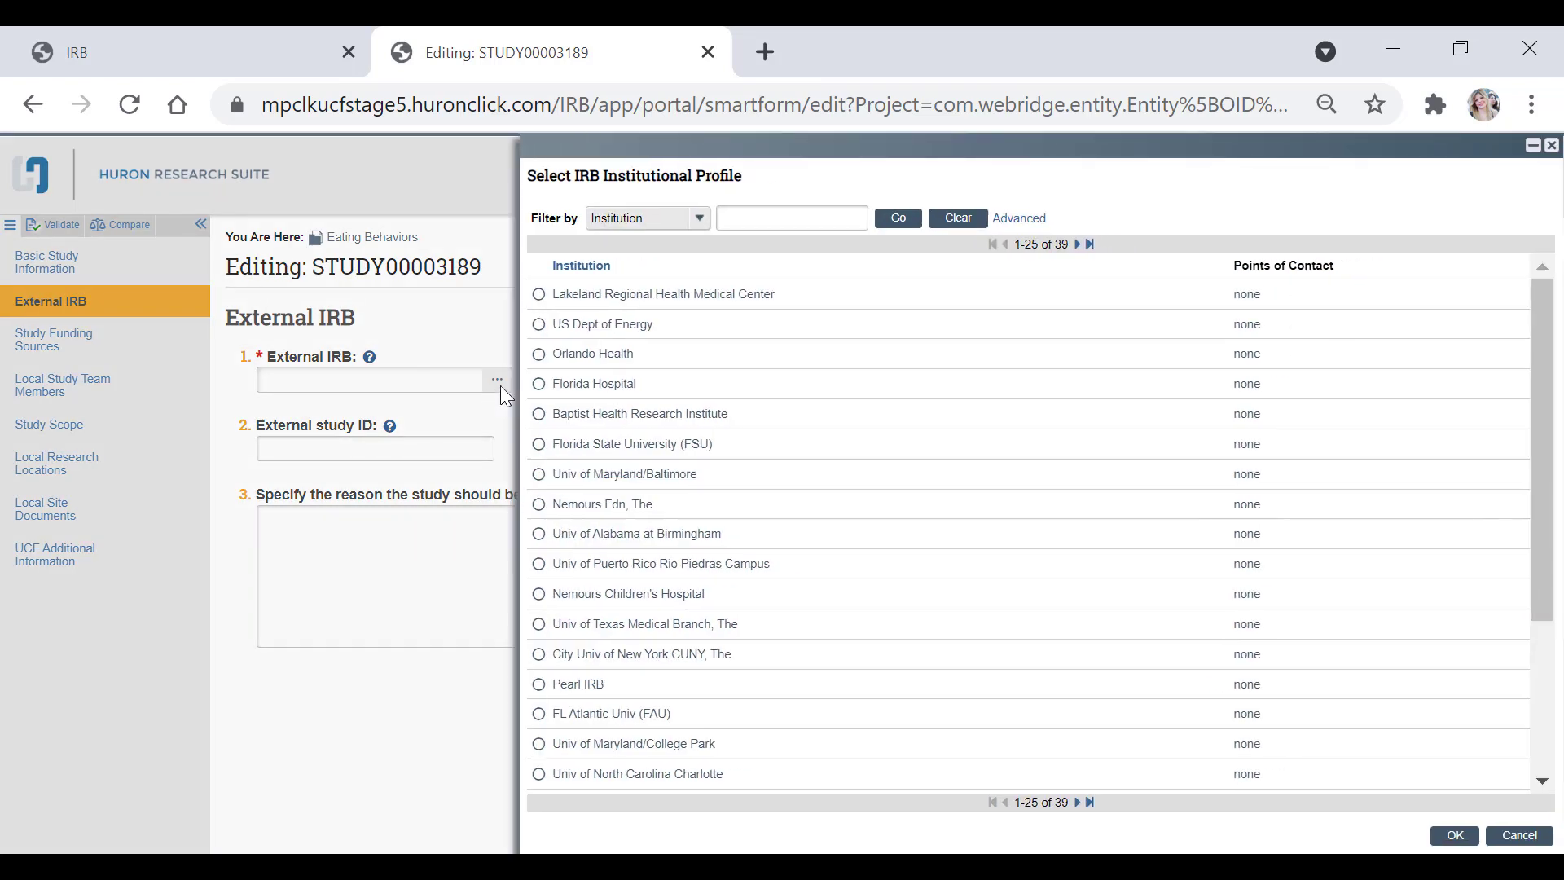
{"action": "left_click", "coordinate": [766, 218]}
{"action": "left_click", "coordinate": [646, 214]}
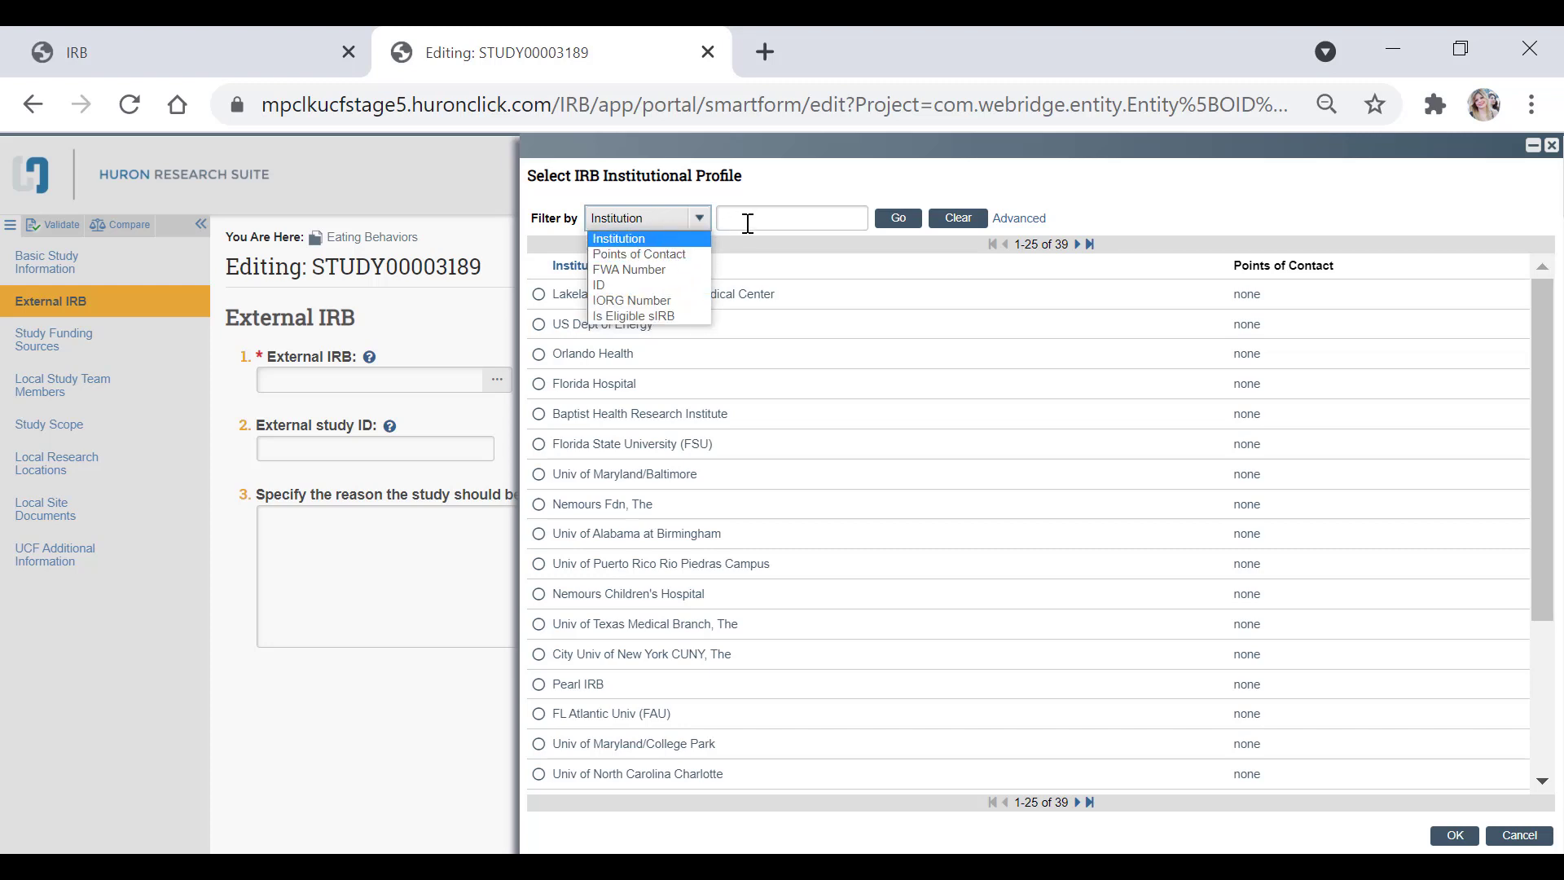
{"action": "left_click", "coordinate": [773, 217]}
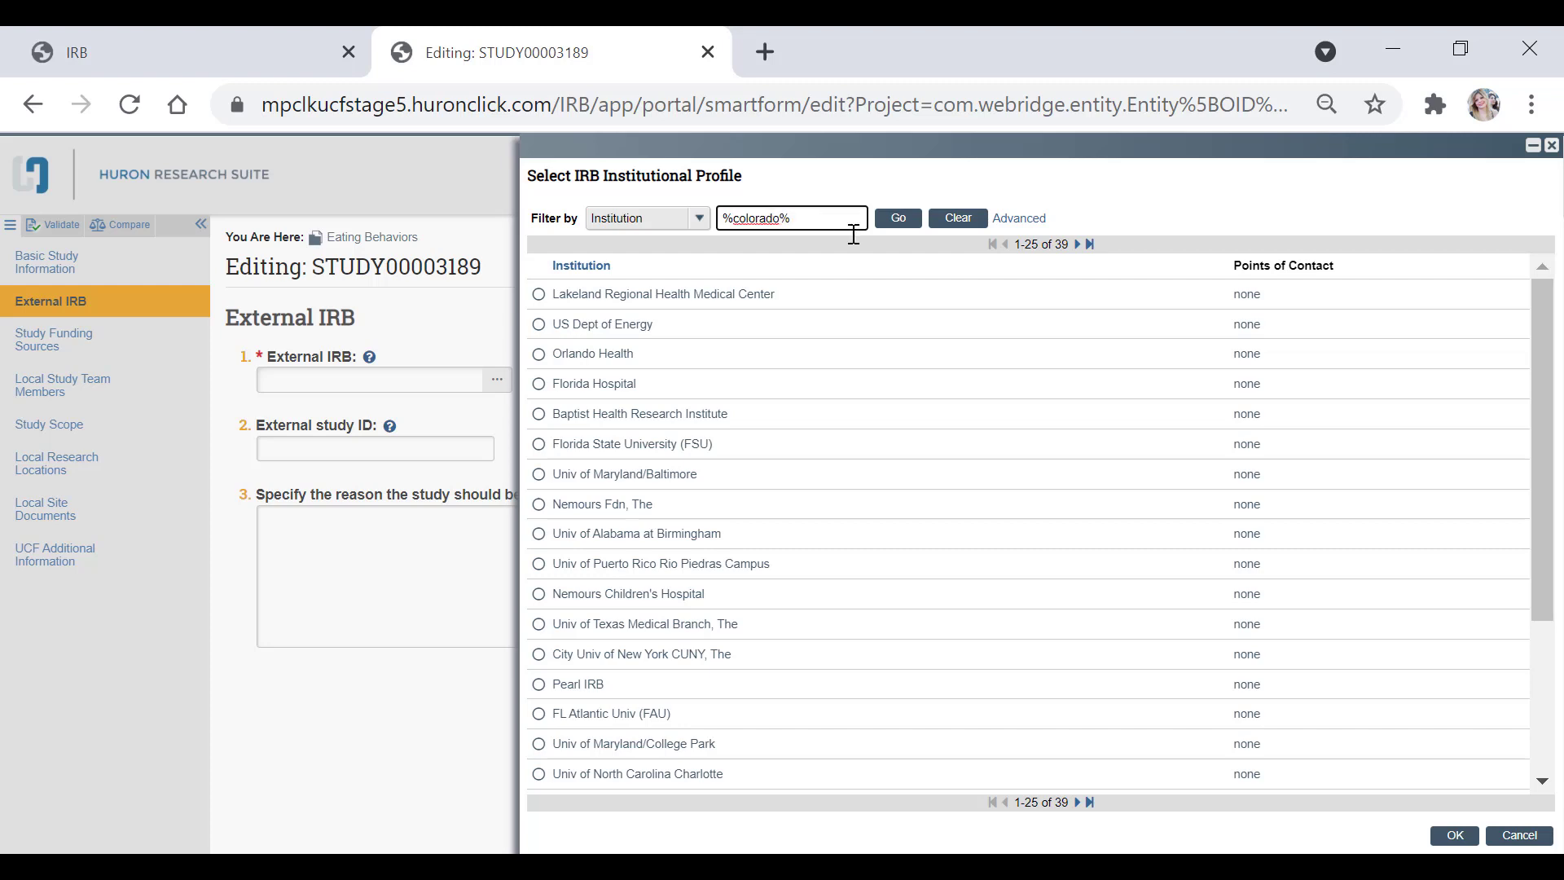
{"action": "type", "text": "%colorado%"}
{"action": "left_click", "coordinate": [899, 218]}
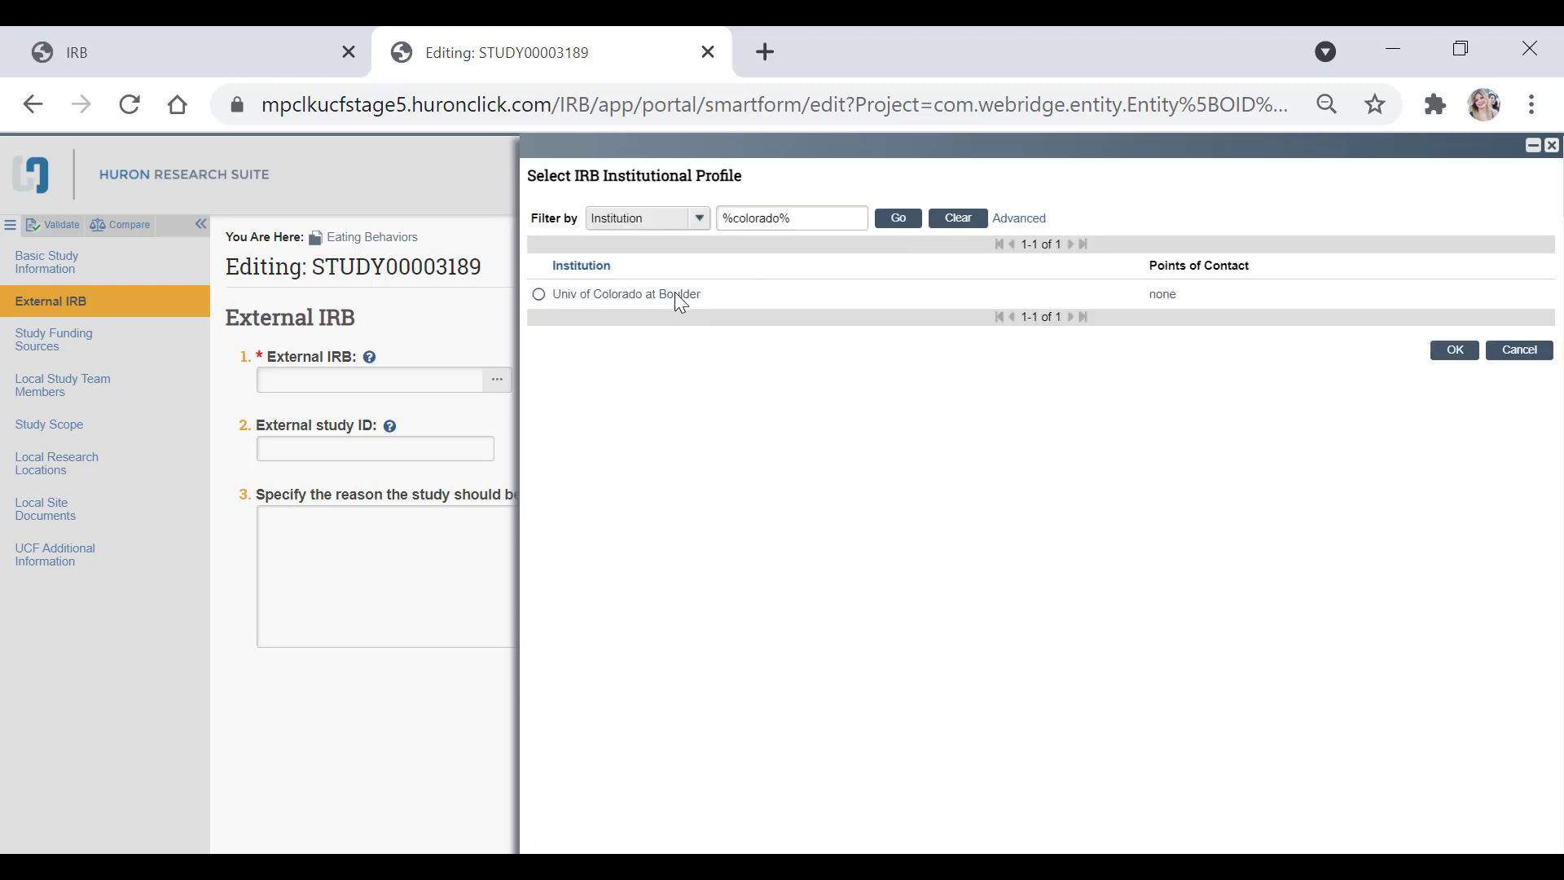
Set the external IRB to Univ of Colorado at Boulder
{"action": "left_click", "coordinate": [676, 295]}
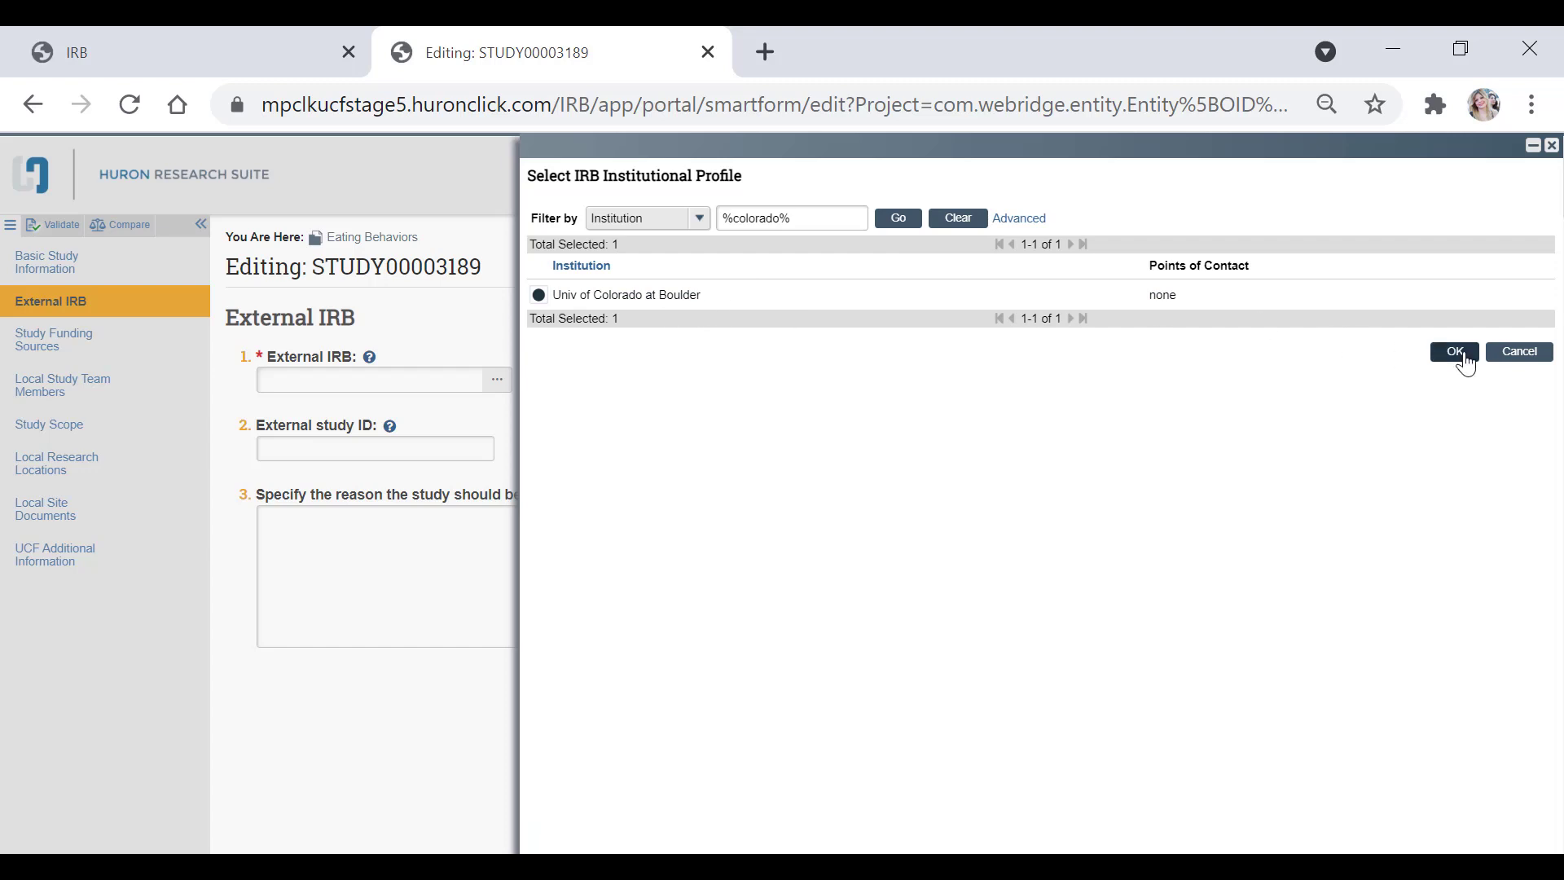
{"action": "left_click_drag", "start_coordinate": [815, 219], "coordinate": [718, 220]}
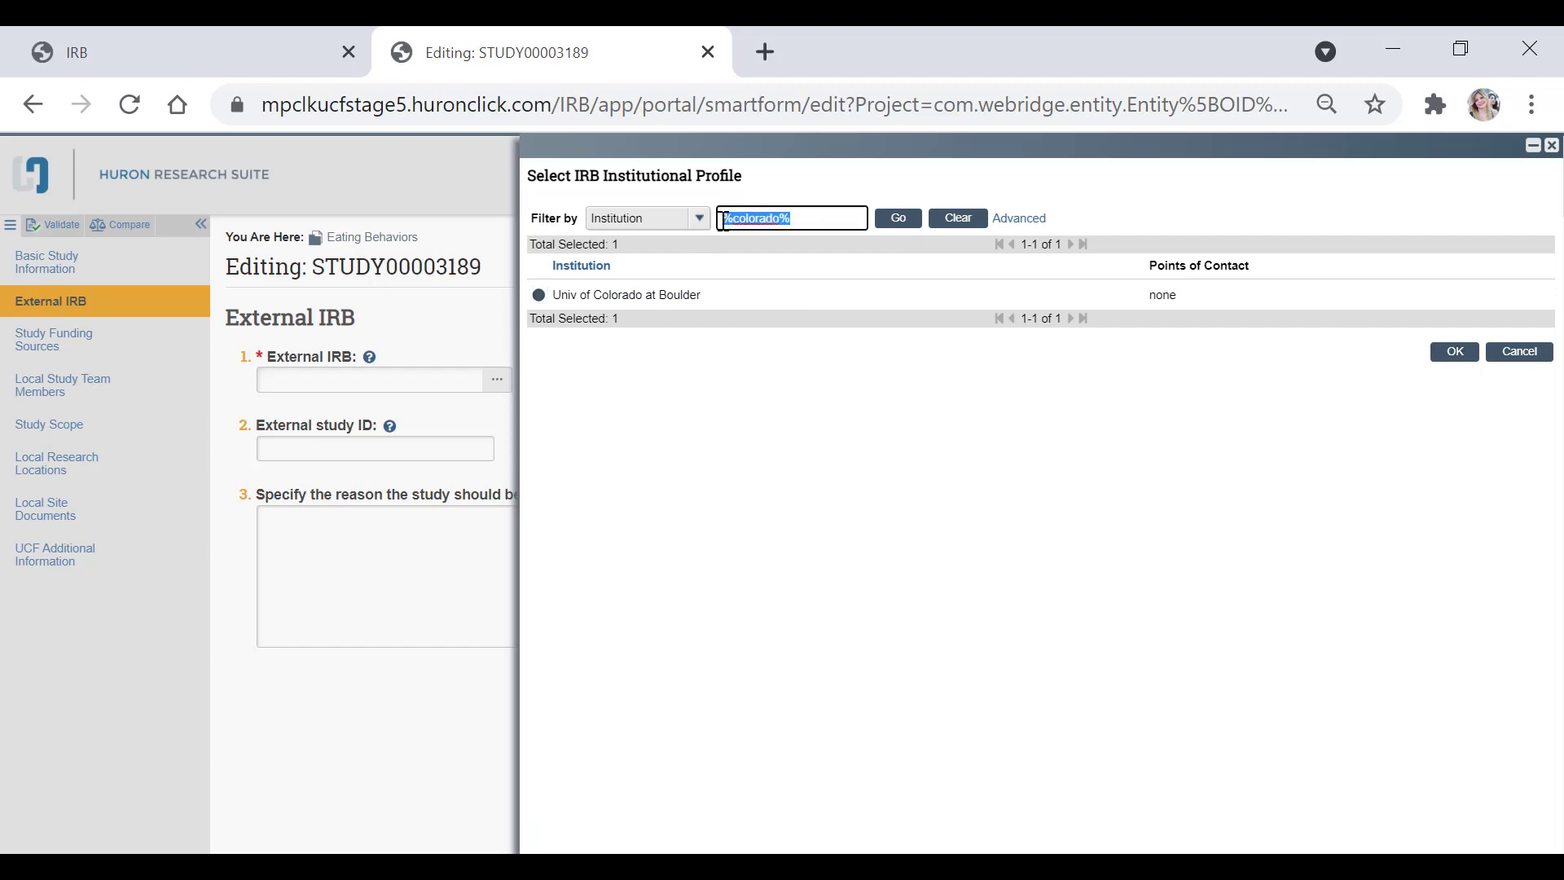
{"action": "triple_click", "coordinate": [752, 213]}
{"action": "left_click", "coordinate": [771, 215]}
{"action": "left_click", "coordinate": [1459, 355]}
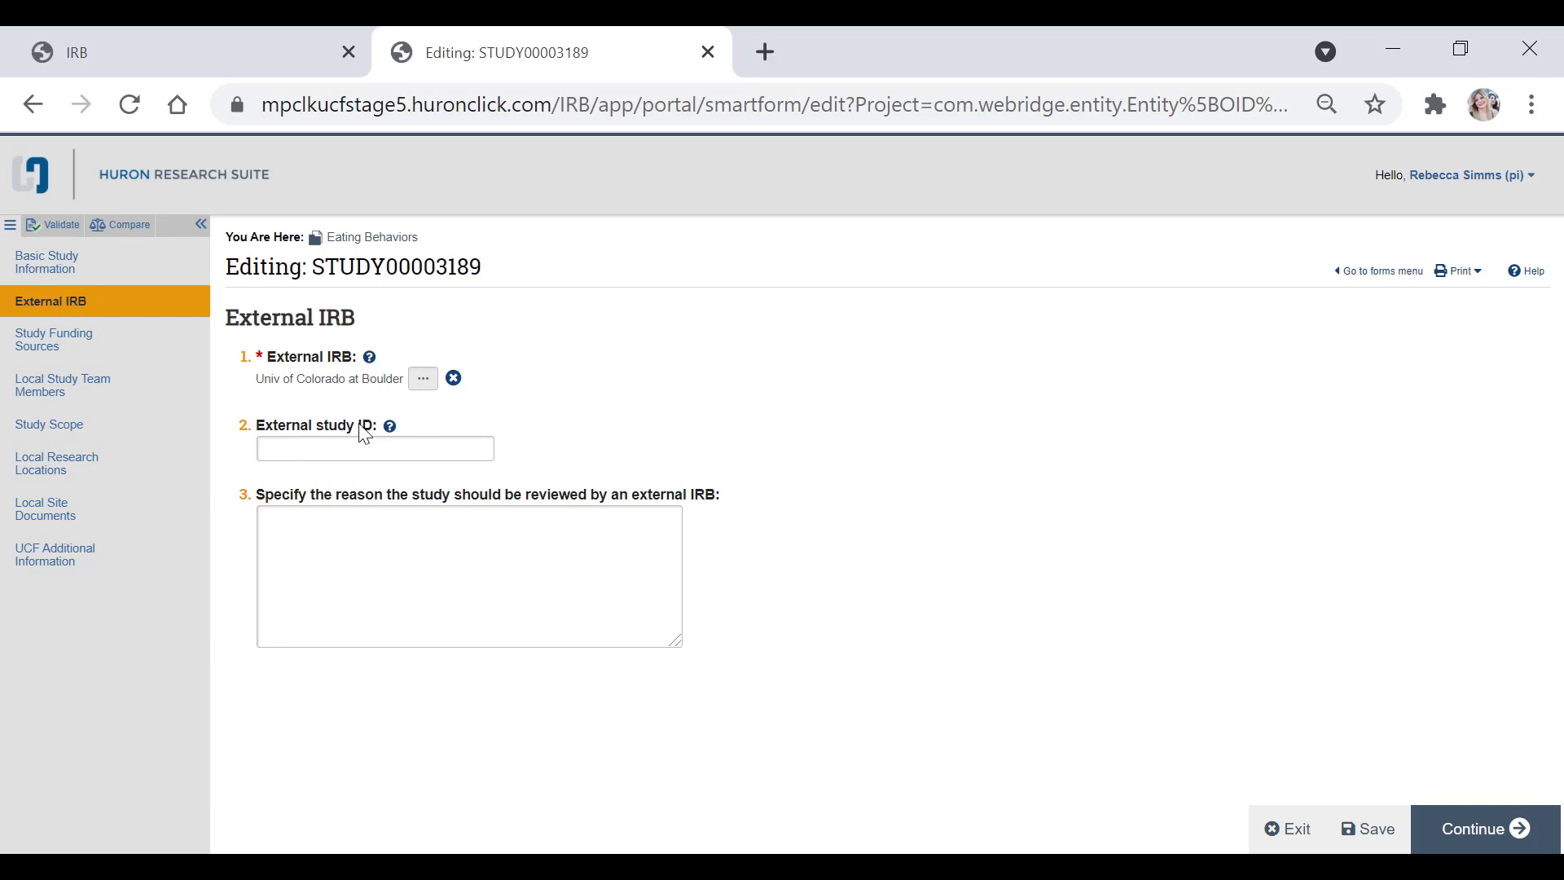
Leave the external study ID and the external review reason blank, and continue to the Study Funding Sources page
{"action": "left_click", "coordinate": [384, 440]}
{"action": "left_click", "coordinate": [338, 537]}
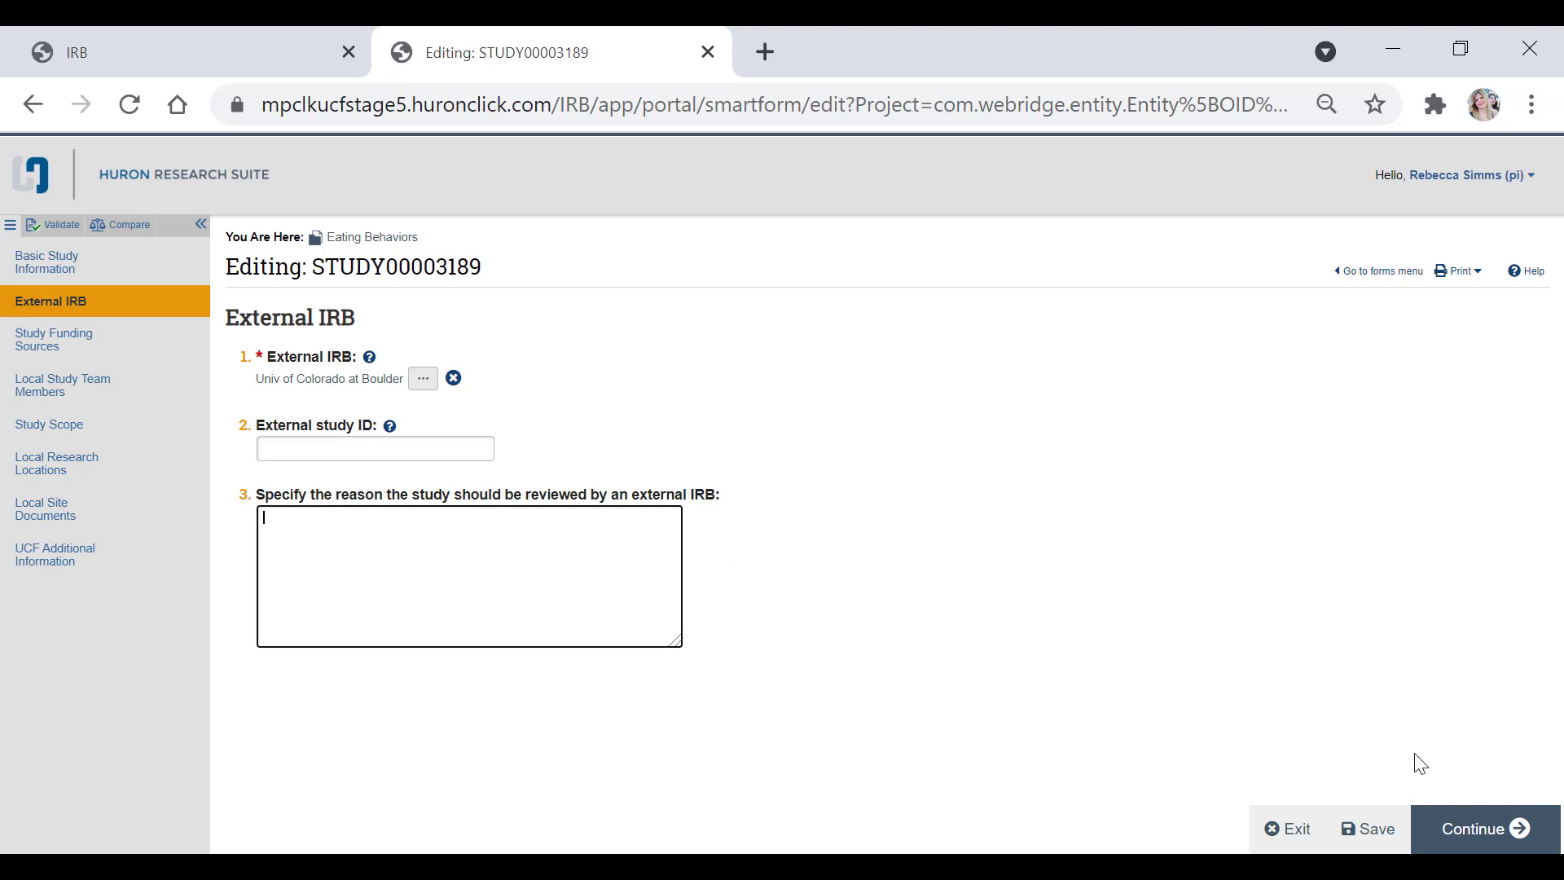
{"action": "left_click", "coordinate": [1463, 842]}
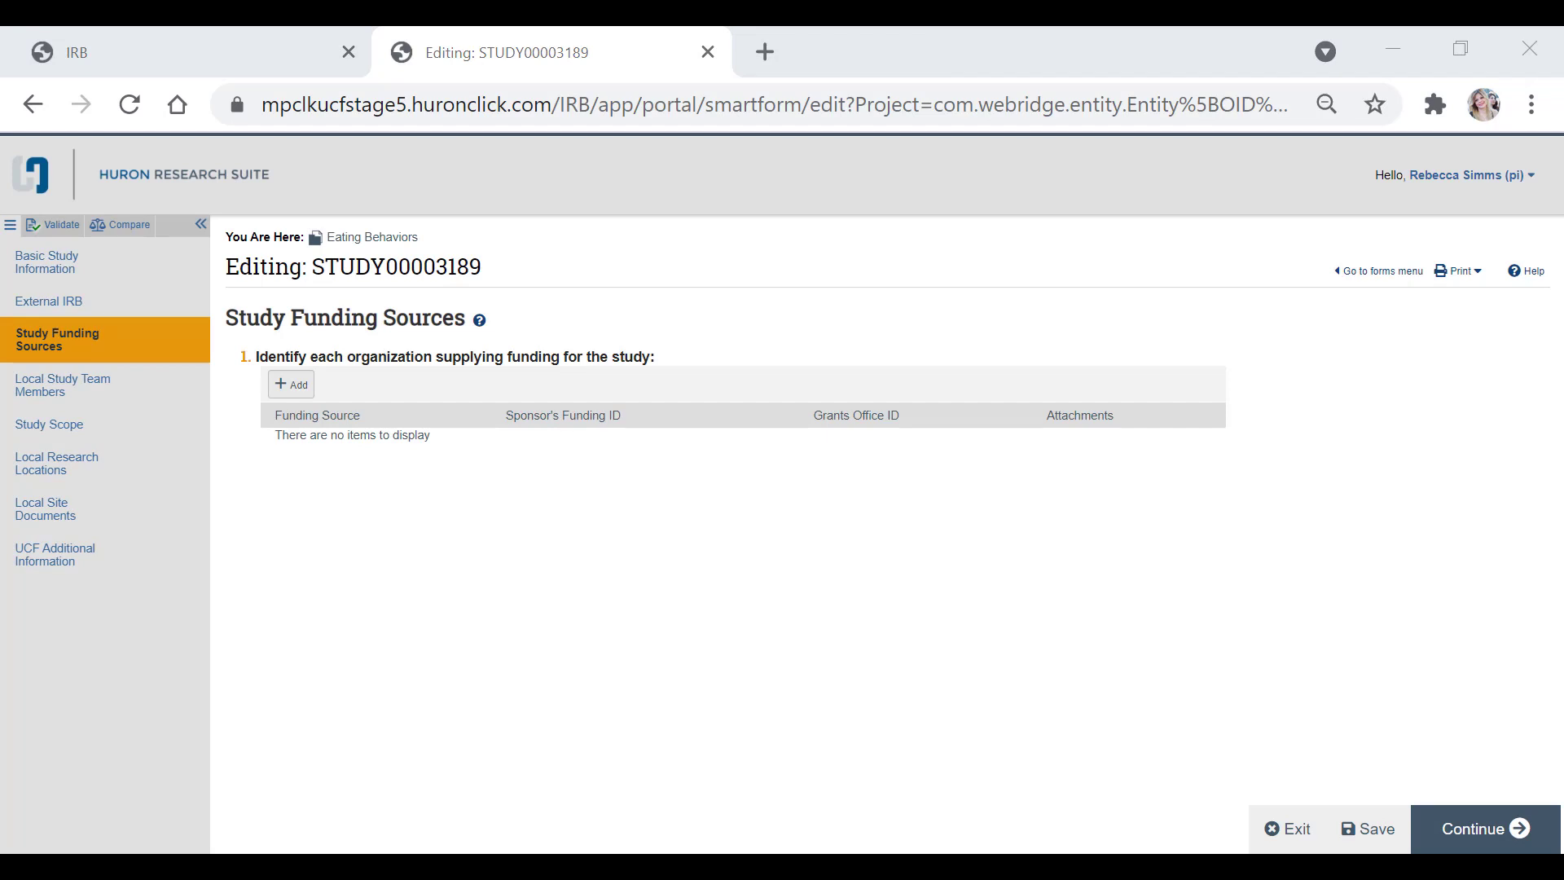
Start adding a funding source, filter the funding organizations by name with "%9 Degrees%" and select 9 Degrees of Human
{"action": "left_click", "coordinate": [314, 410]}
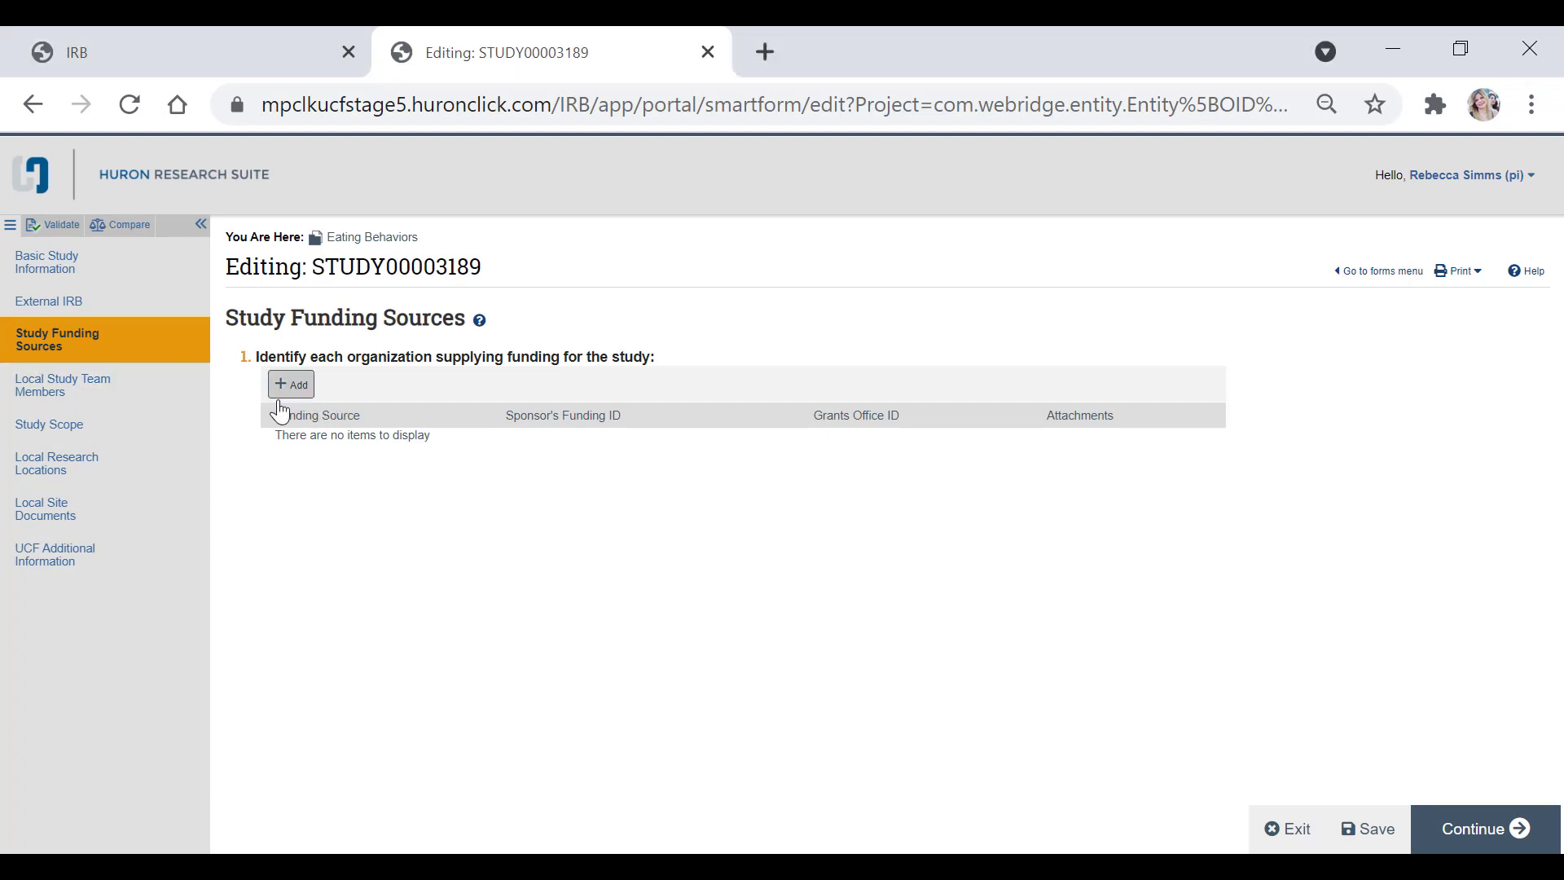
{"action": "left_click", "coordinate": [287, 388]}
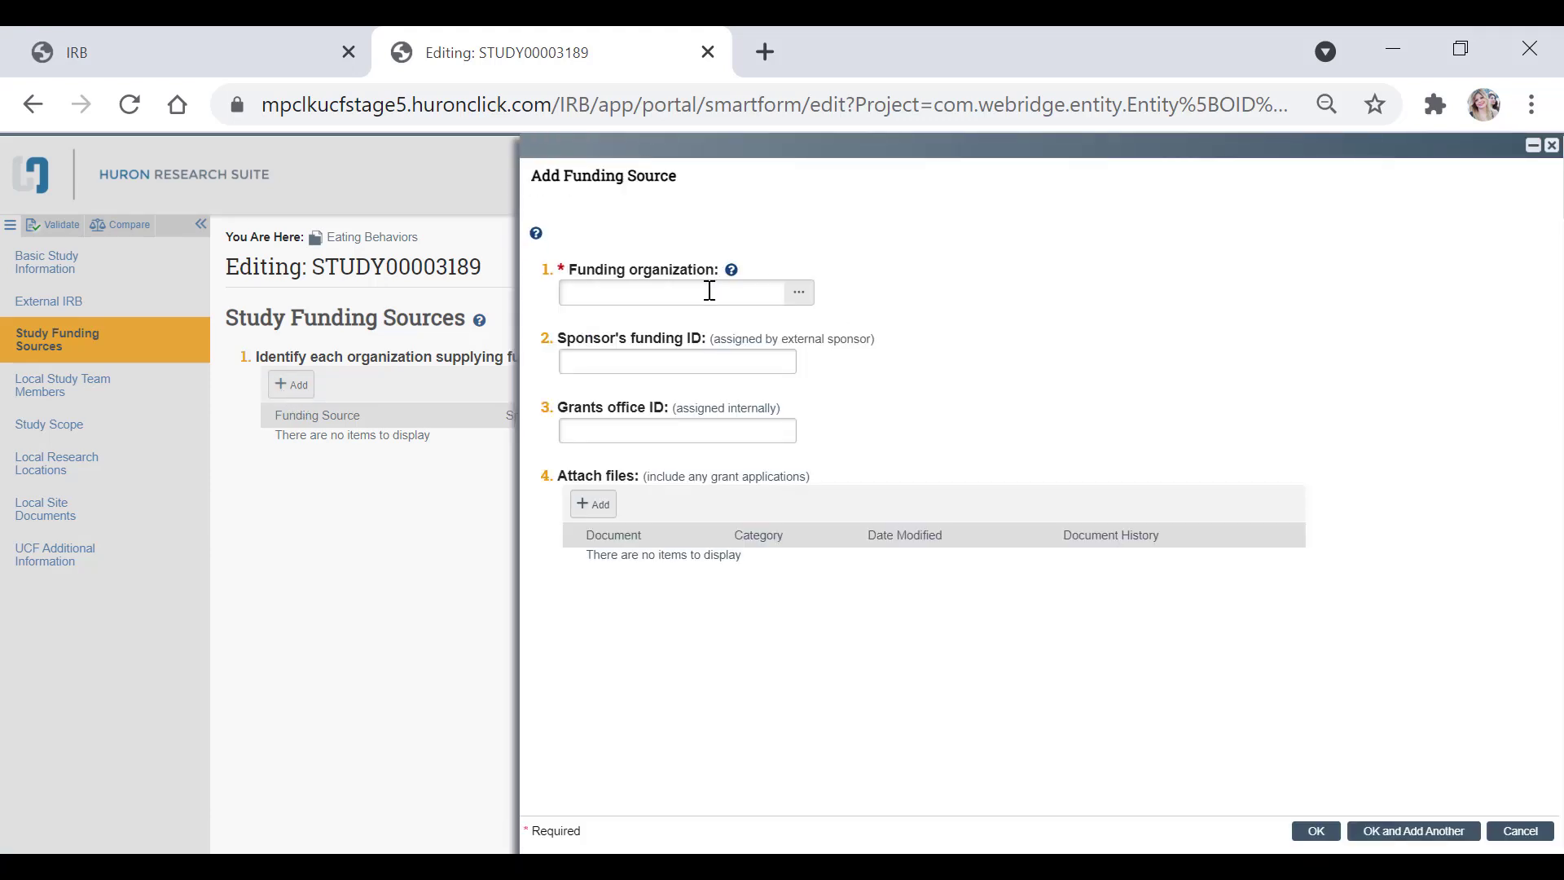
{"action": "left_click", "coordinate": [709, 291]}
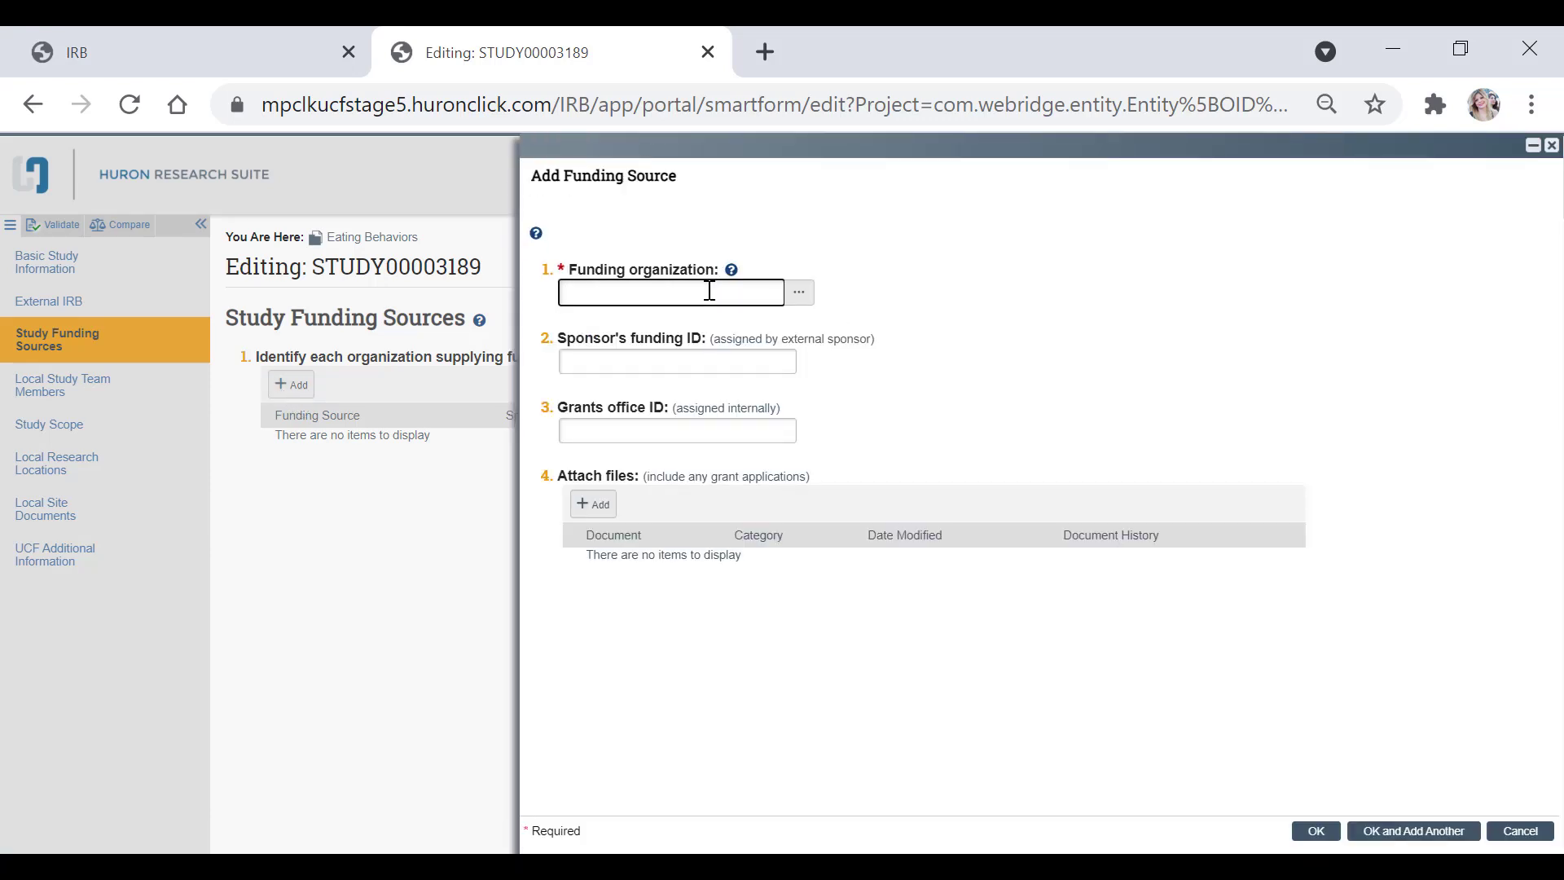
{"action": "left_click", "coordinate": [797, 301]}
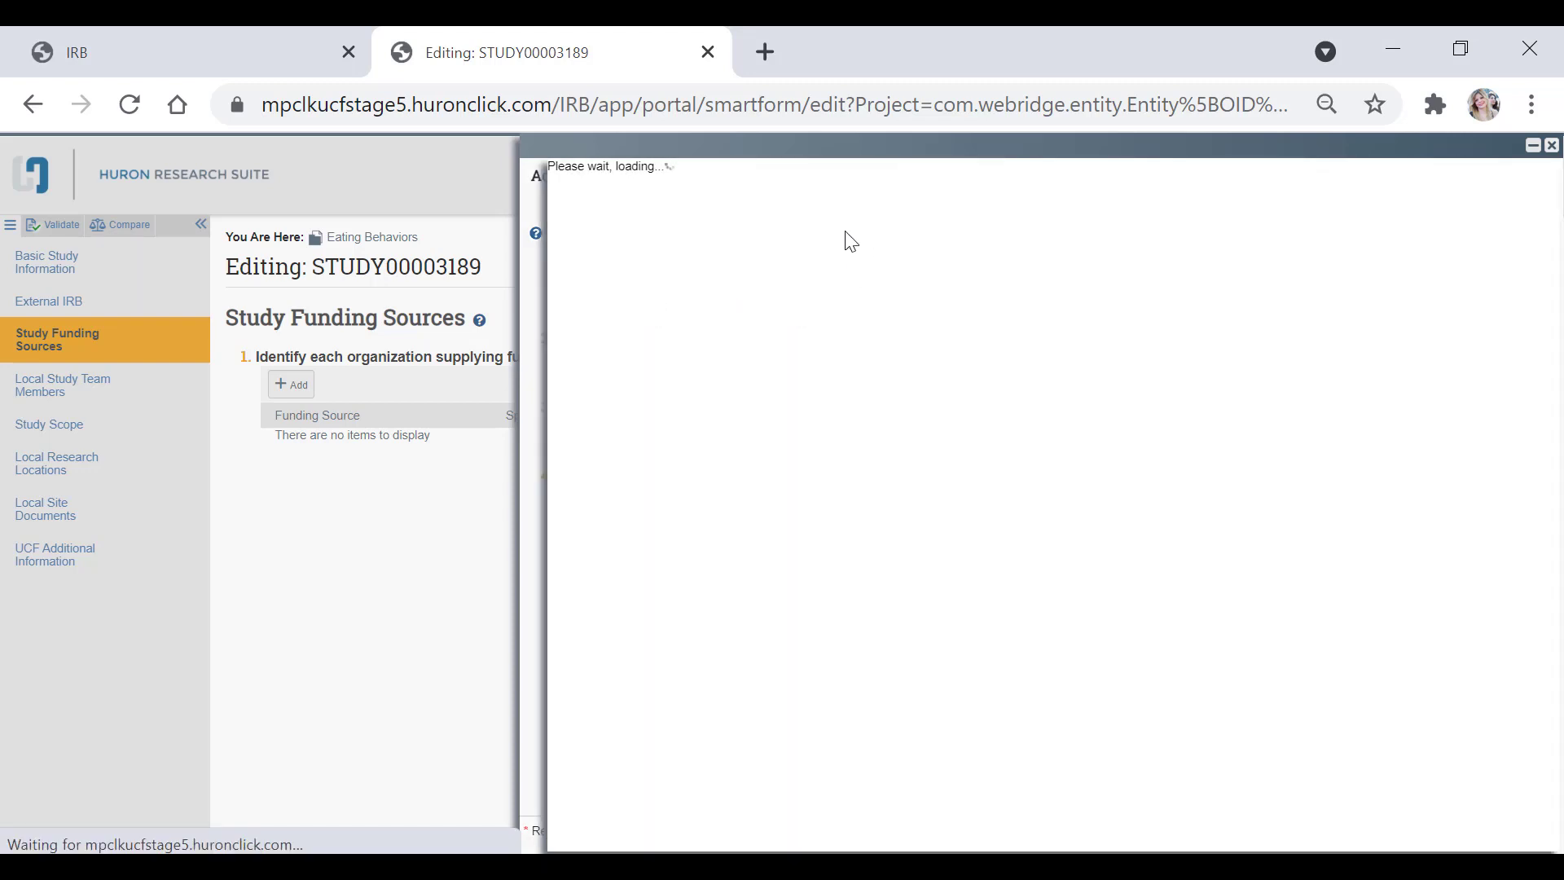
{"action": "left_click", "coordinate": [817, 224]}
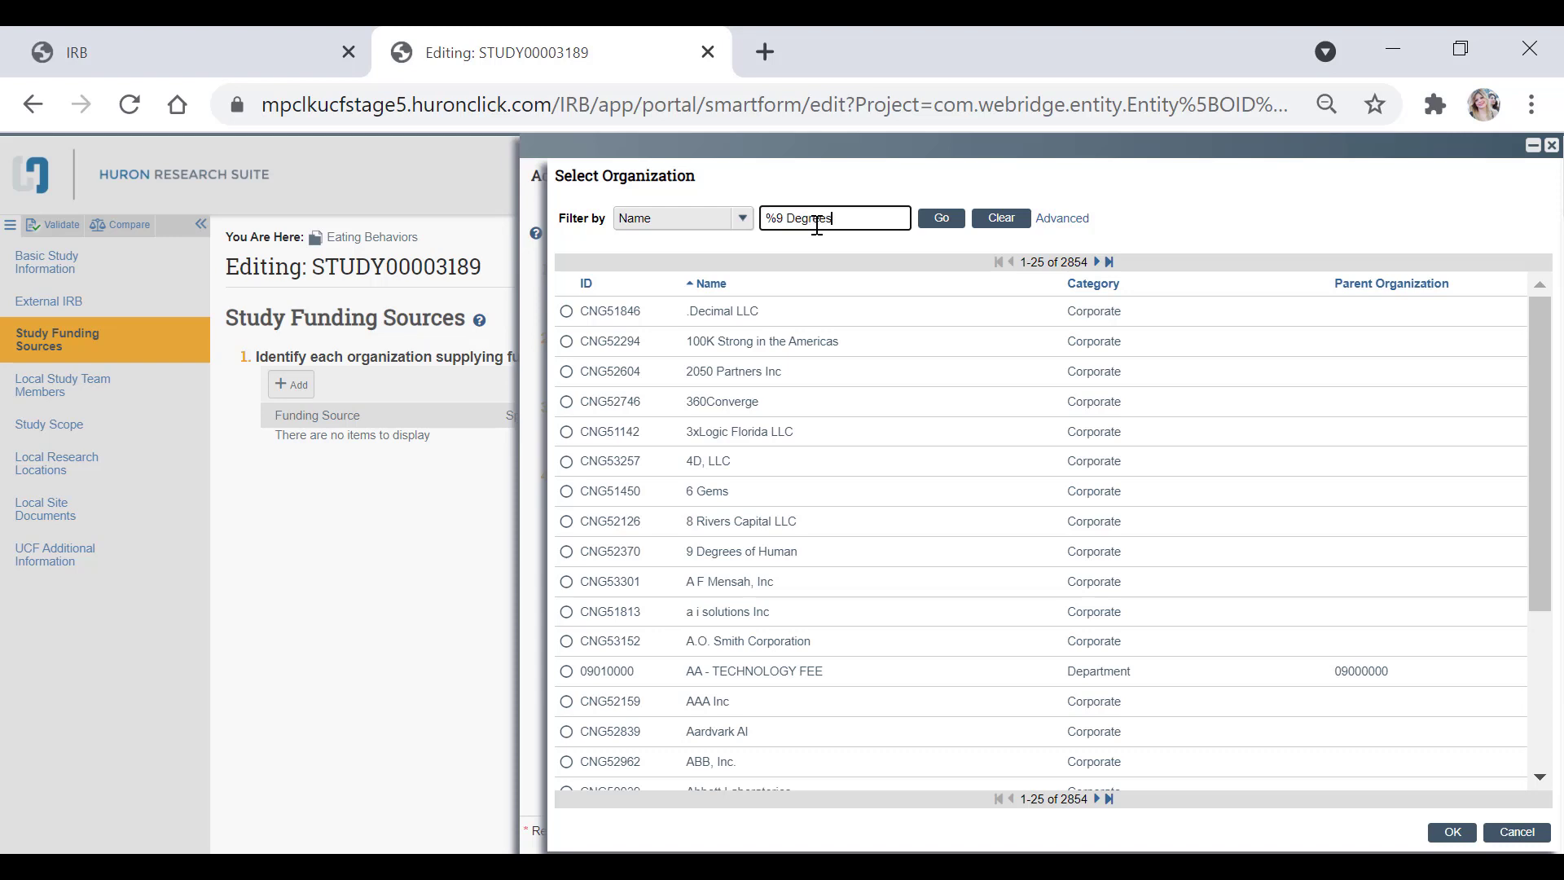
{"action": "left_click", "coordinate": [941, 227]}
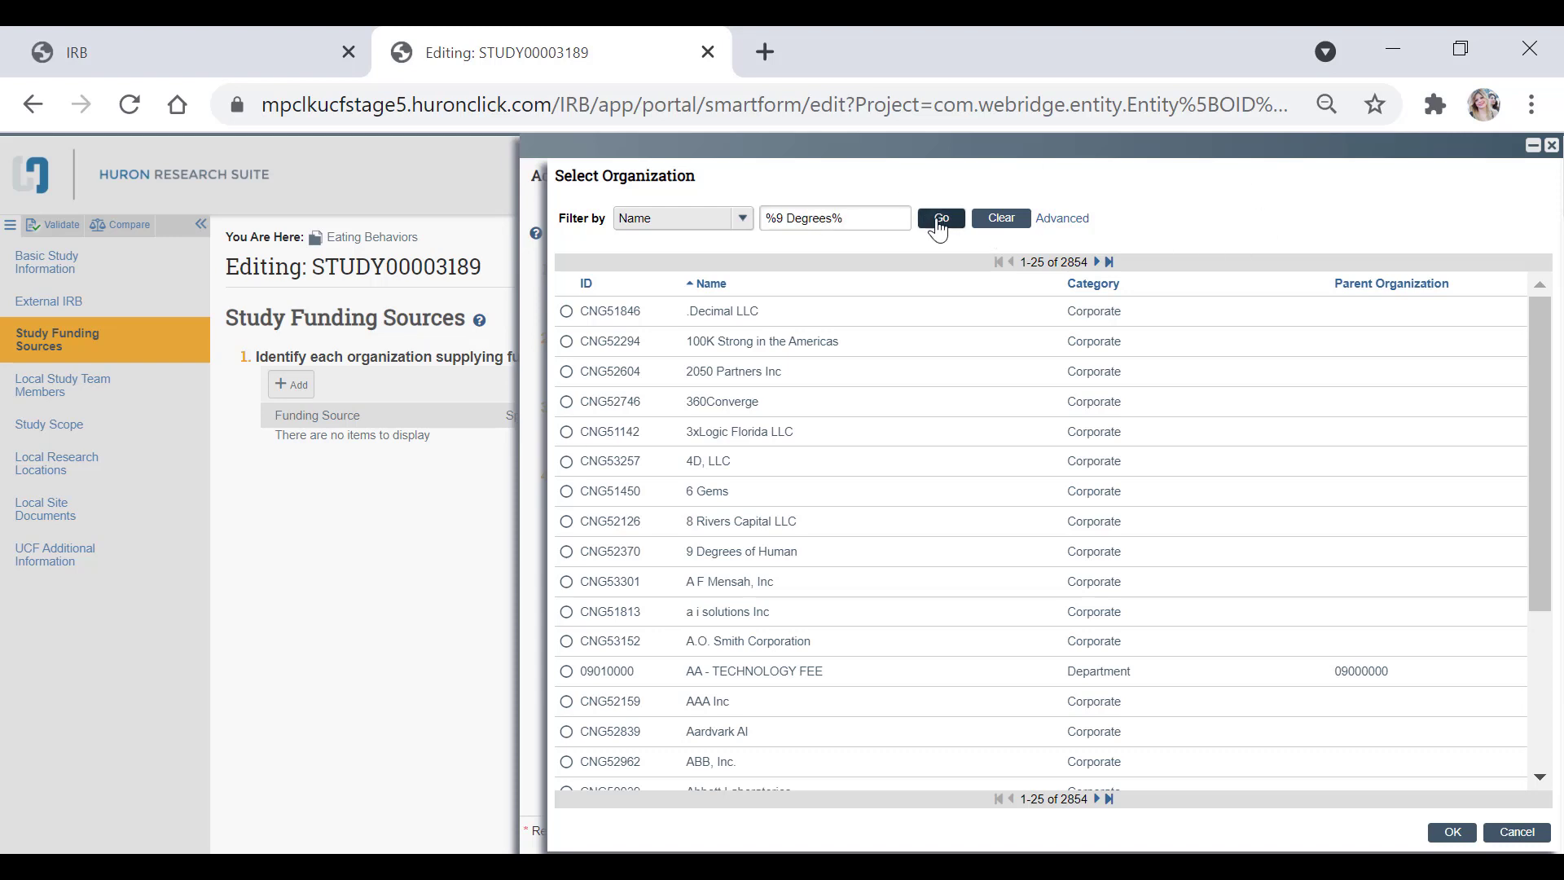
{"action": "left_click", "coordinate": [815, 311]}
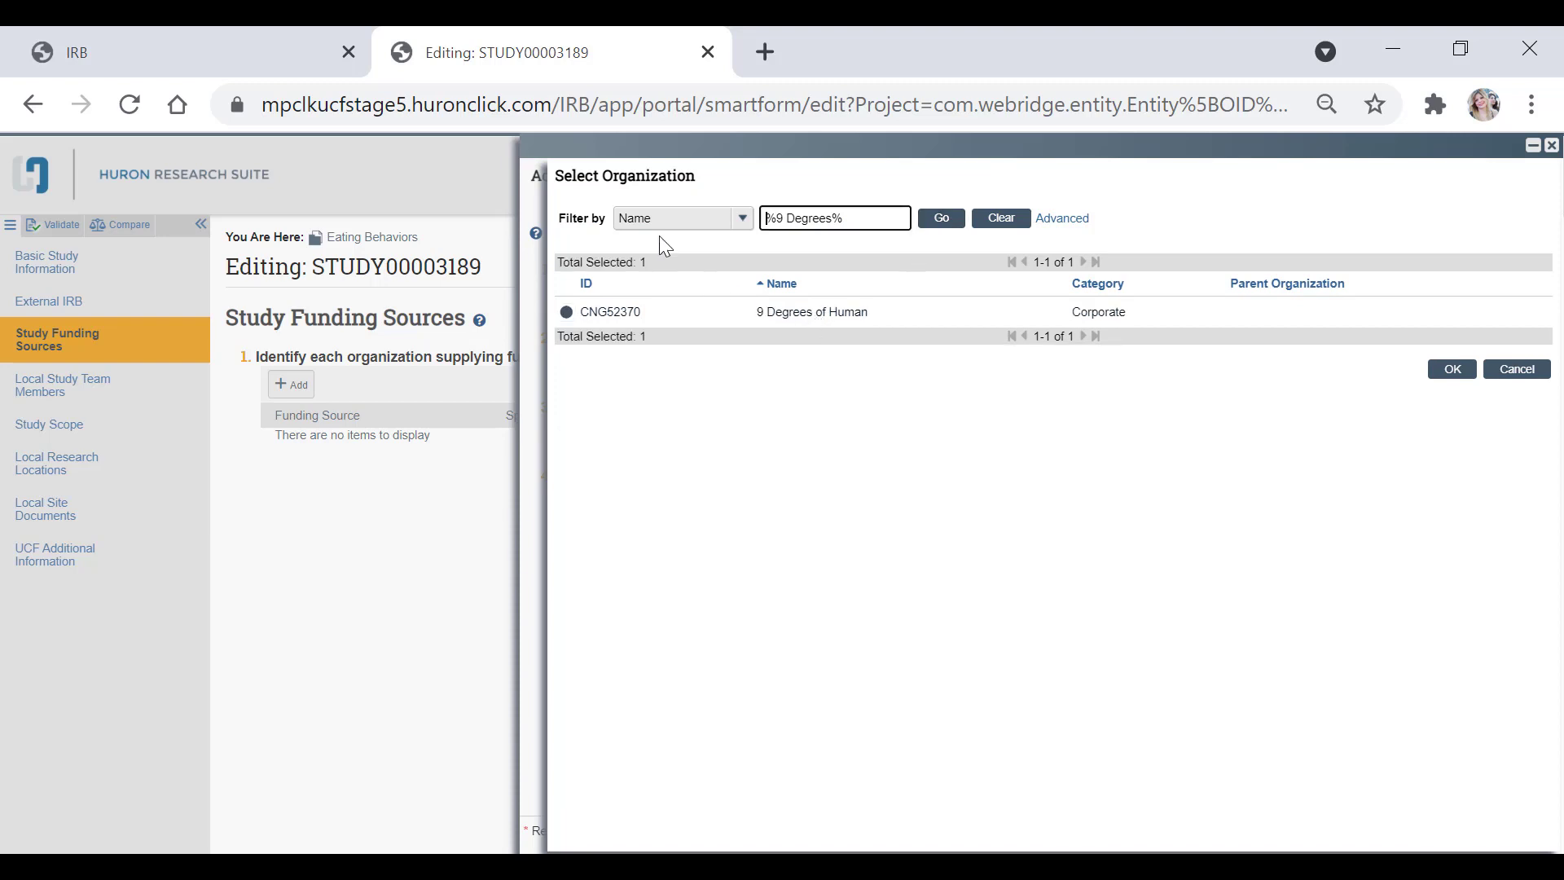
Examine the advanced filter criteria for organizations and return to the basic filter
{"action": "left_click", "coordinate": [669, 224]}
{"action": "left_click", "coordinate": [1063, 233]}
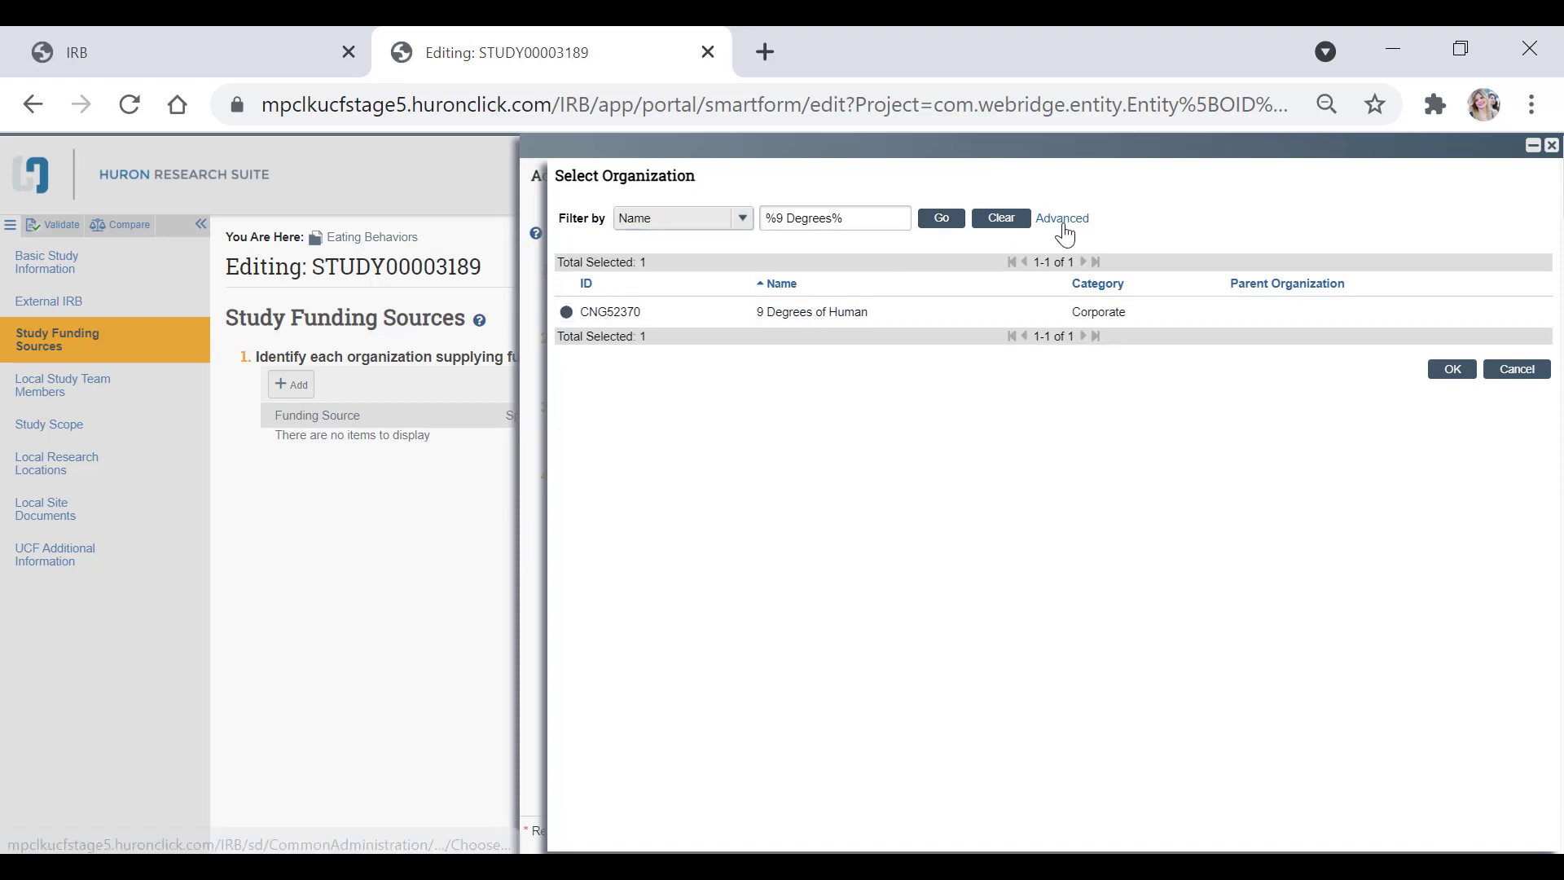
{"action": "left_click", "coordinate": [655, 255]}
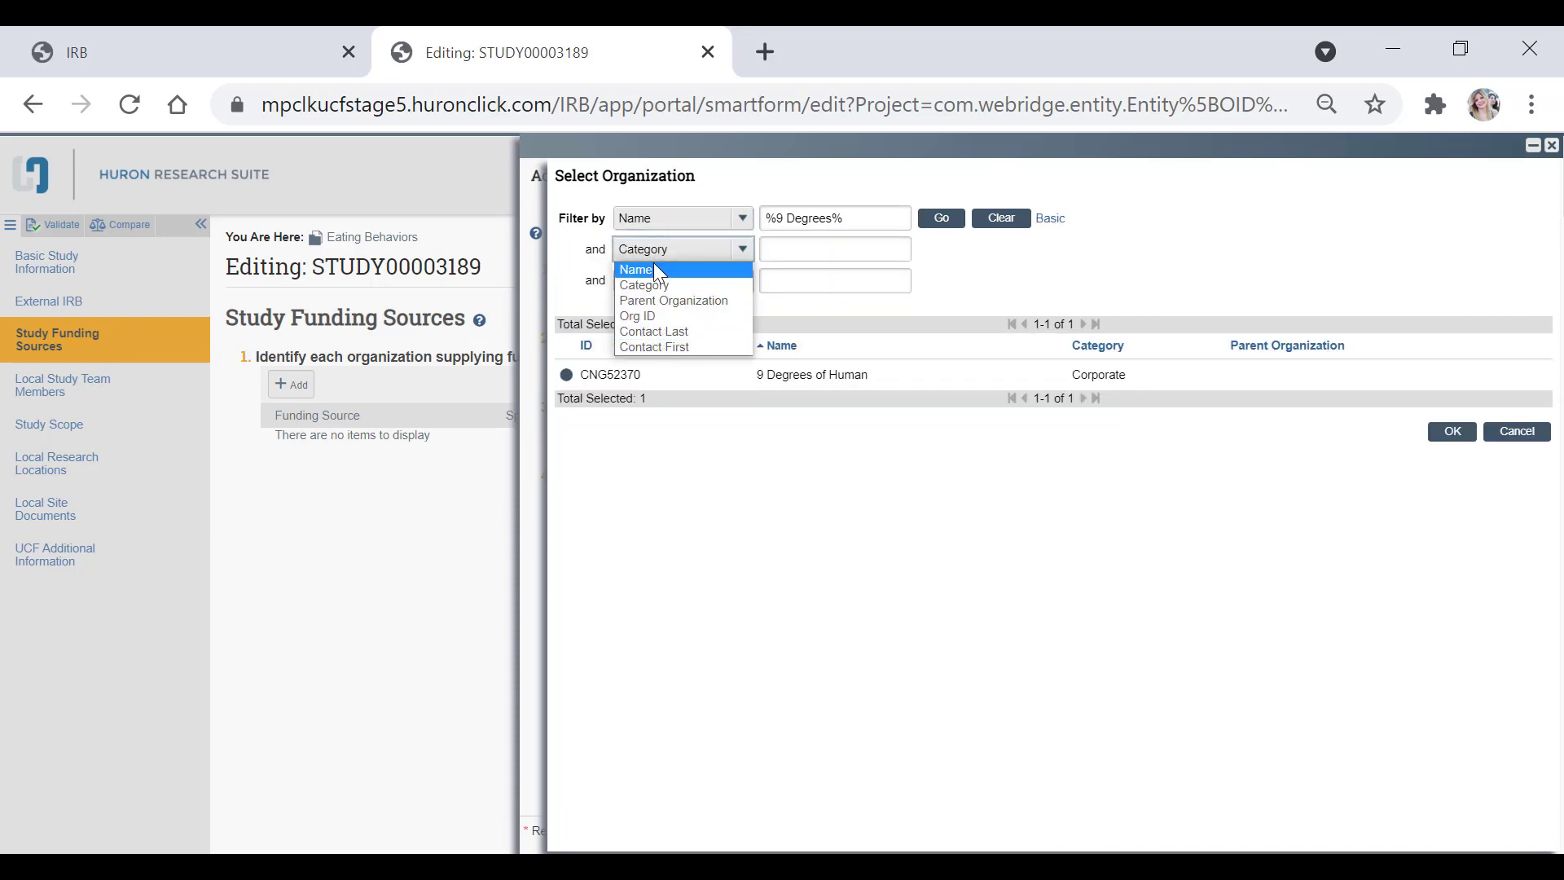
{"action": "left_click", "coordinate": [1022, 259]}
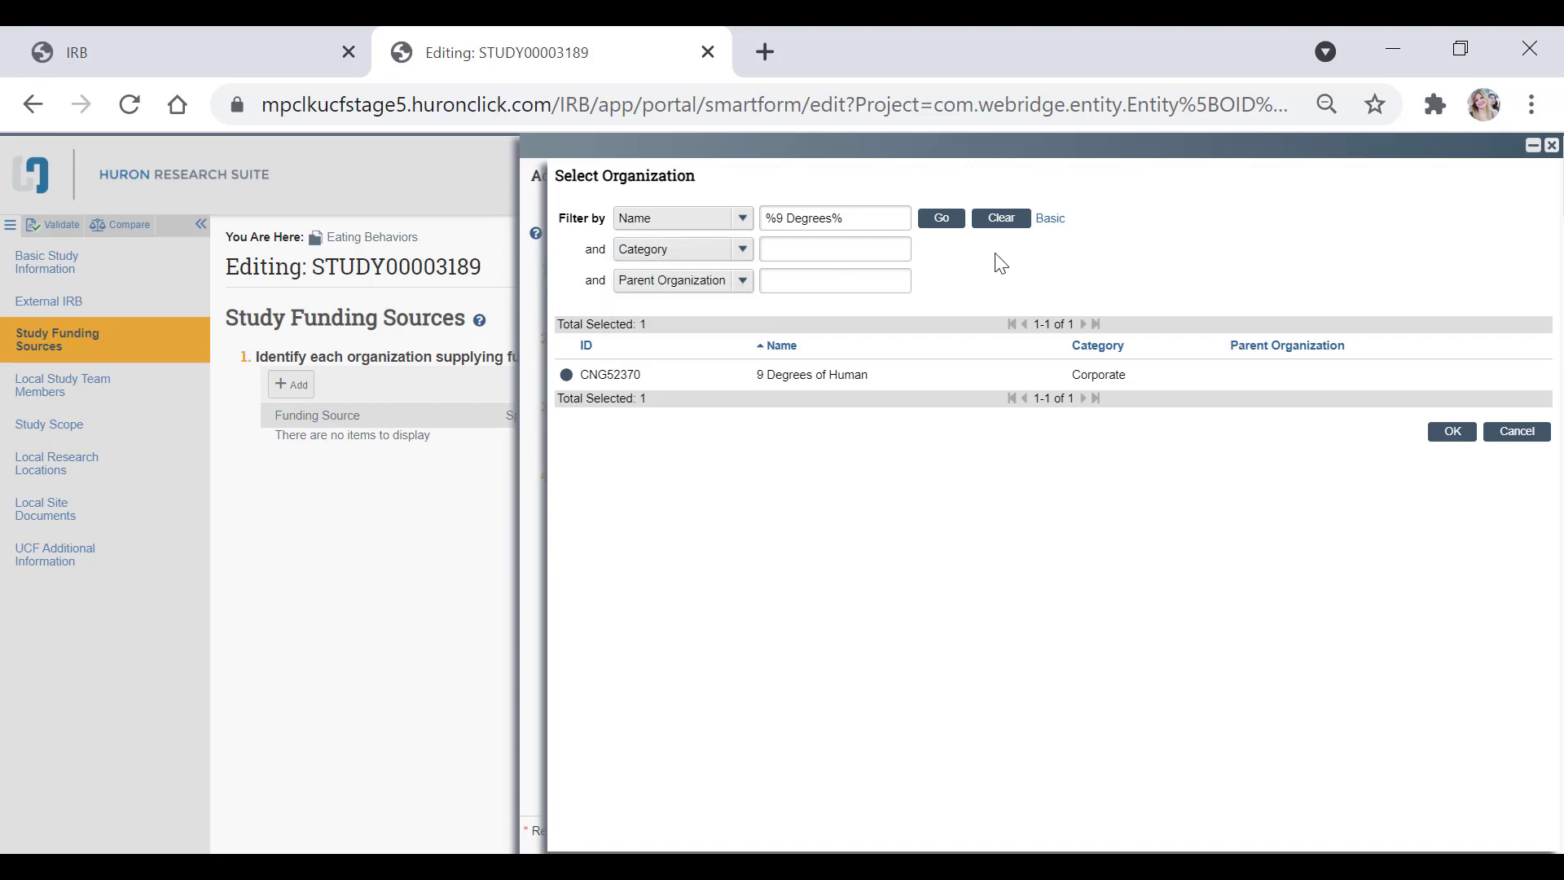
{"action": "left_click", "coordinate": [1049, 220]}
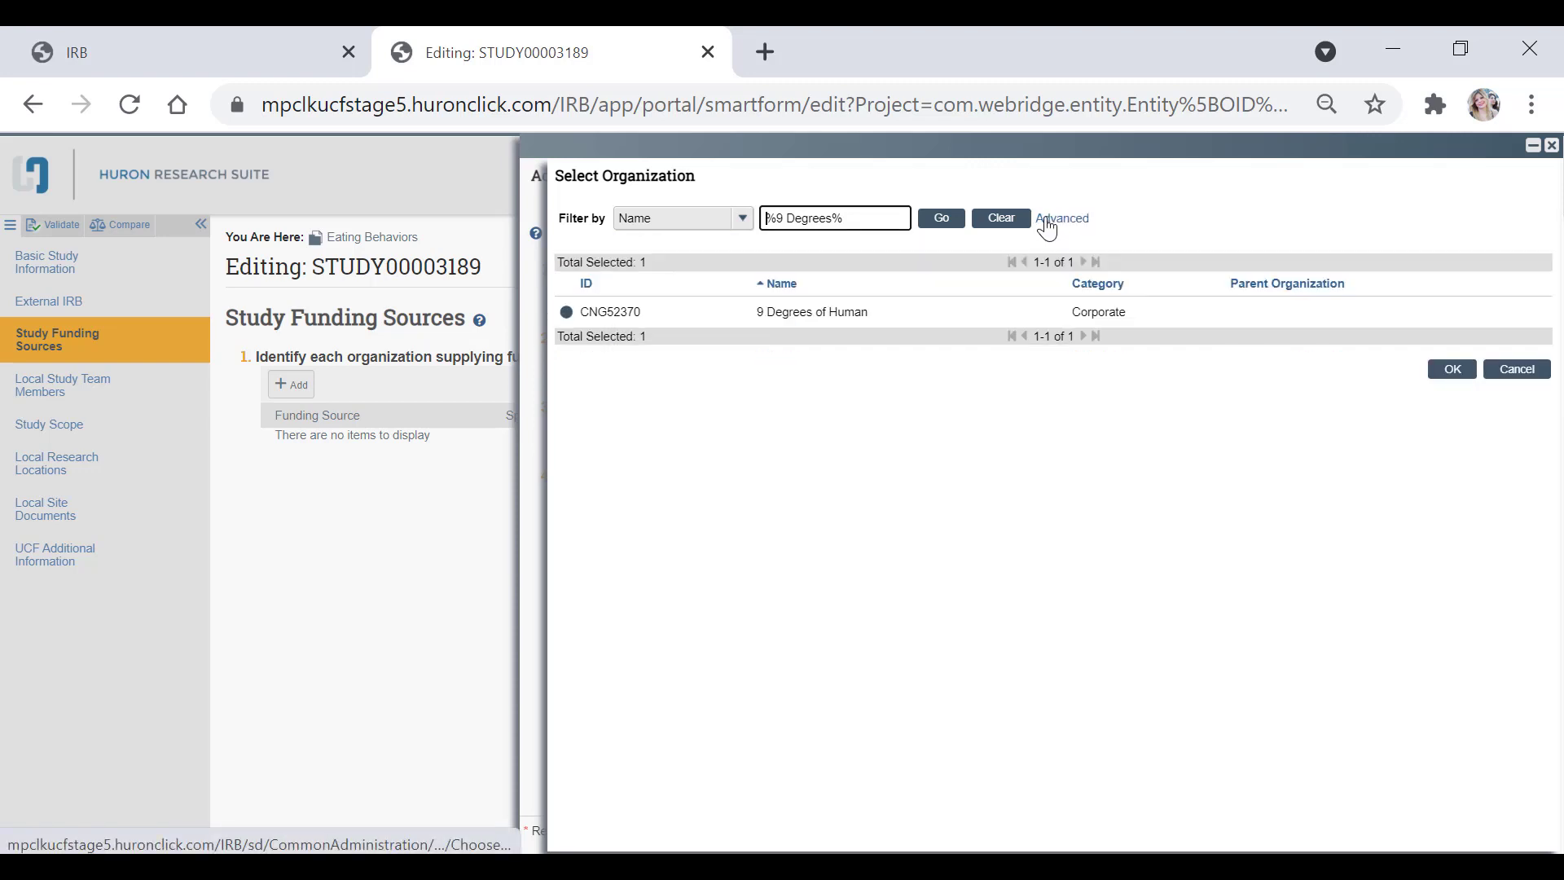
Confirm 9 Degrees of Human as the funding organization, leave both funding IDs and the attachments blank, and save the funding source
{"action": "left_click", "coordinate": [773, 316]}
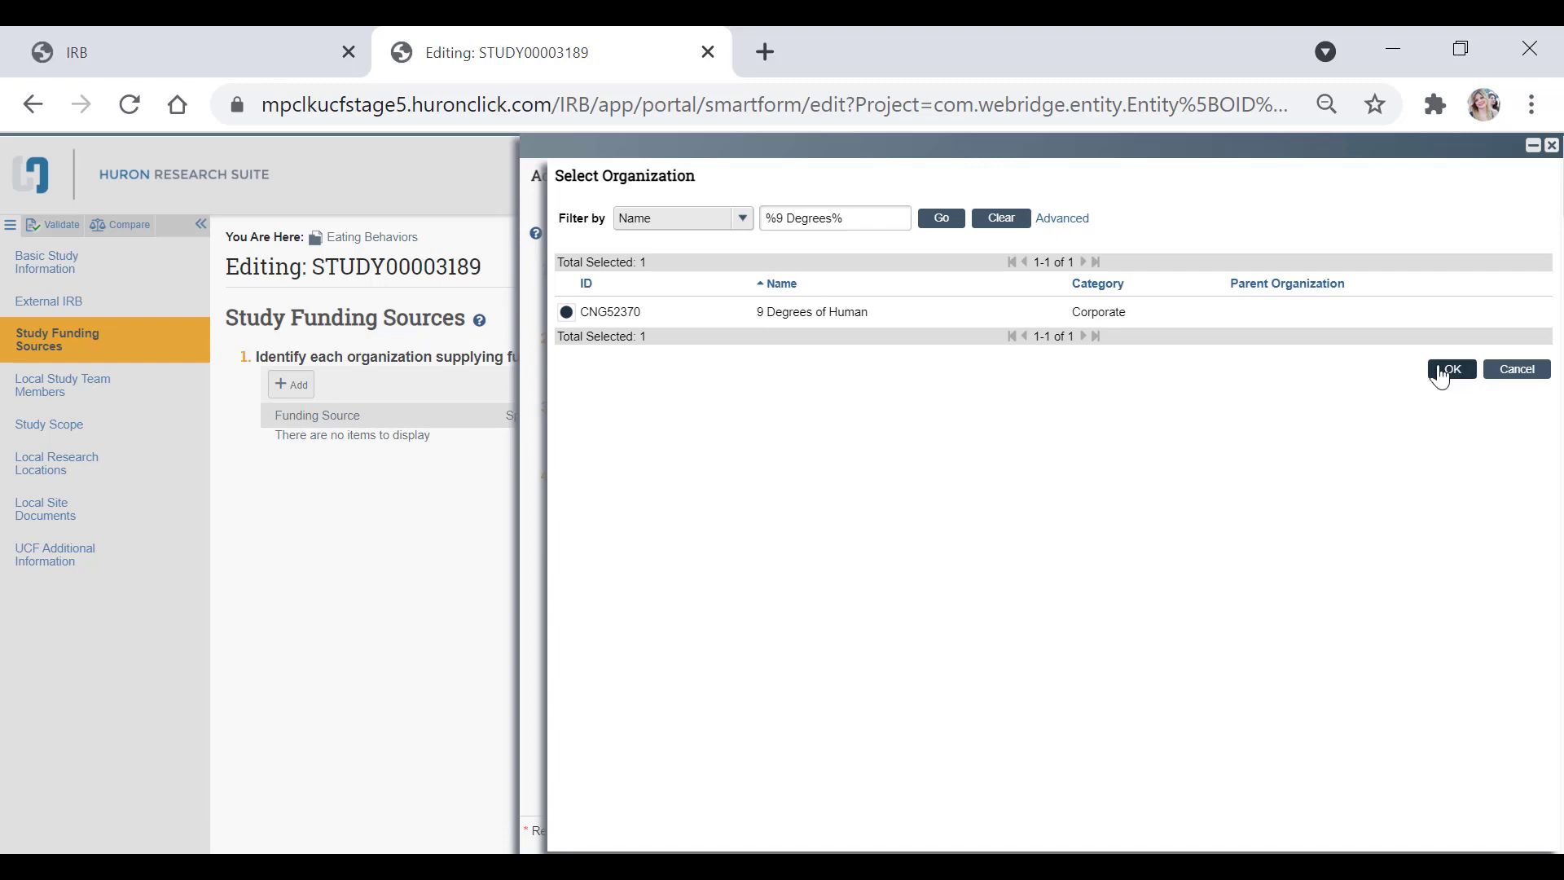
{"action": "left_click", "coordinate": [1443, 373]}
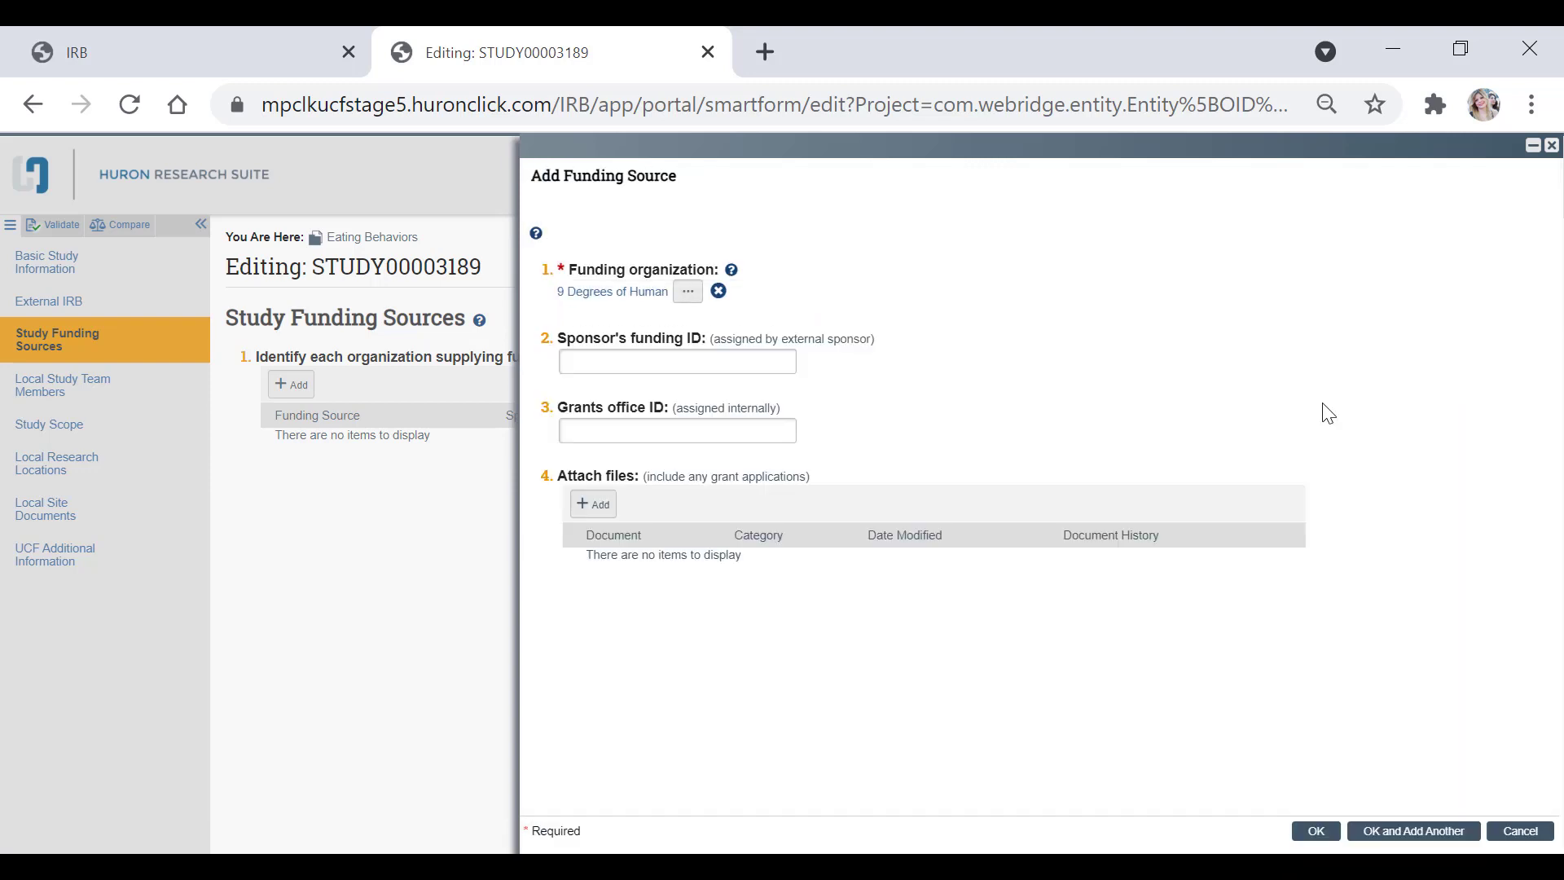
{"action": "left_click", "coordinate": [759, 362]}
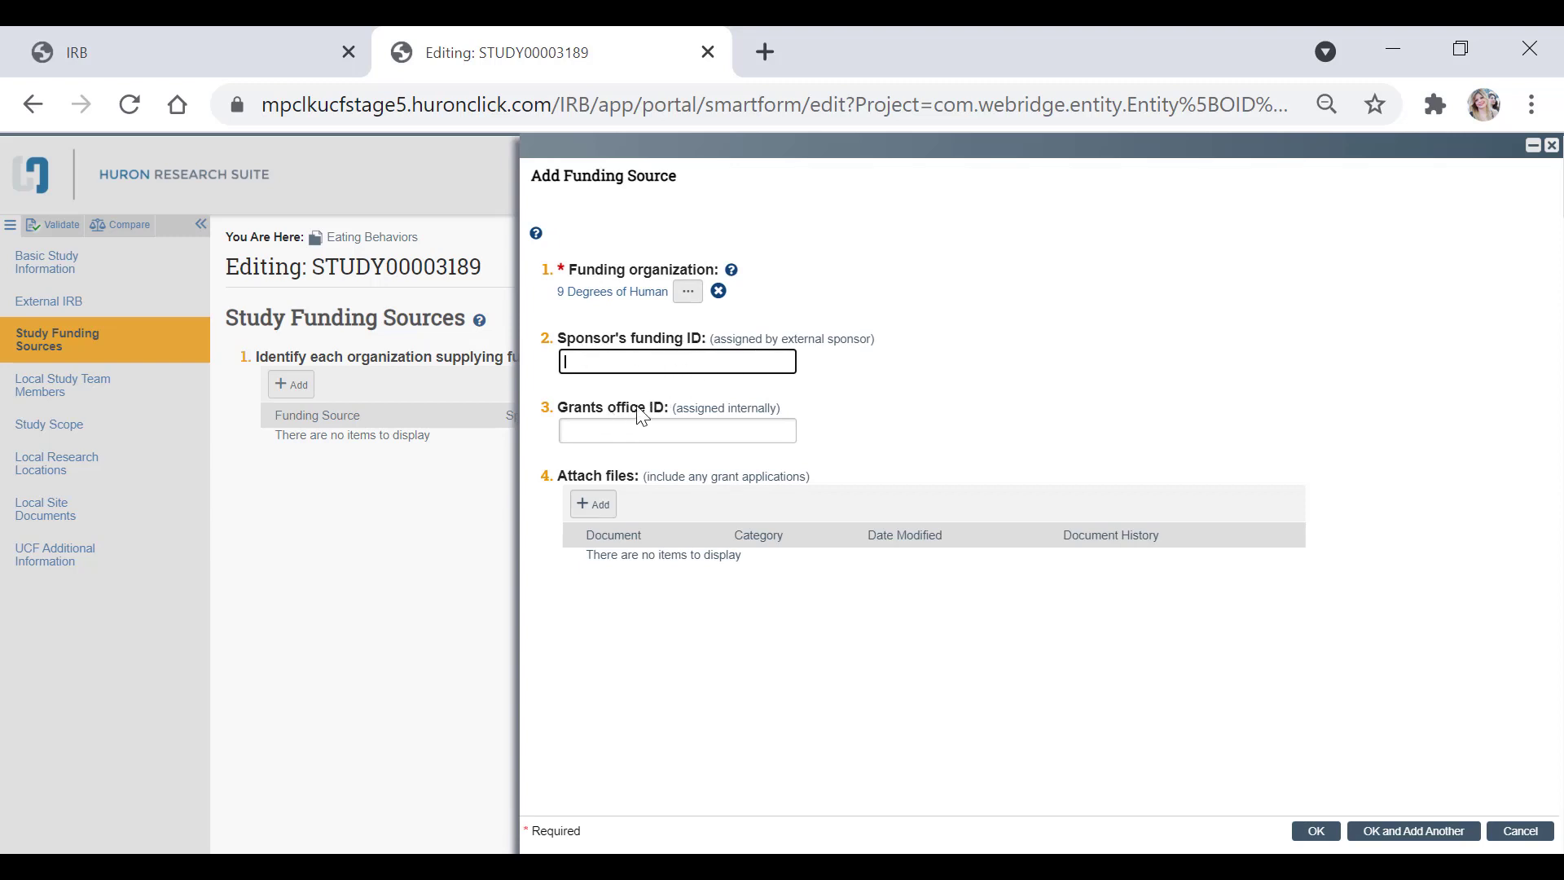
{"action": "left_click", "coordinate": [652, 425]}
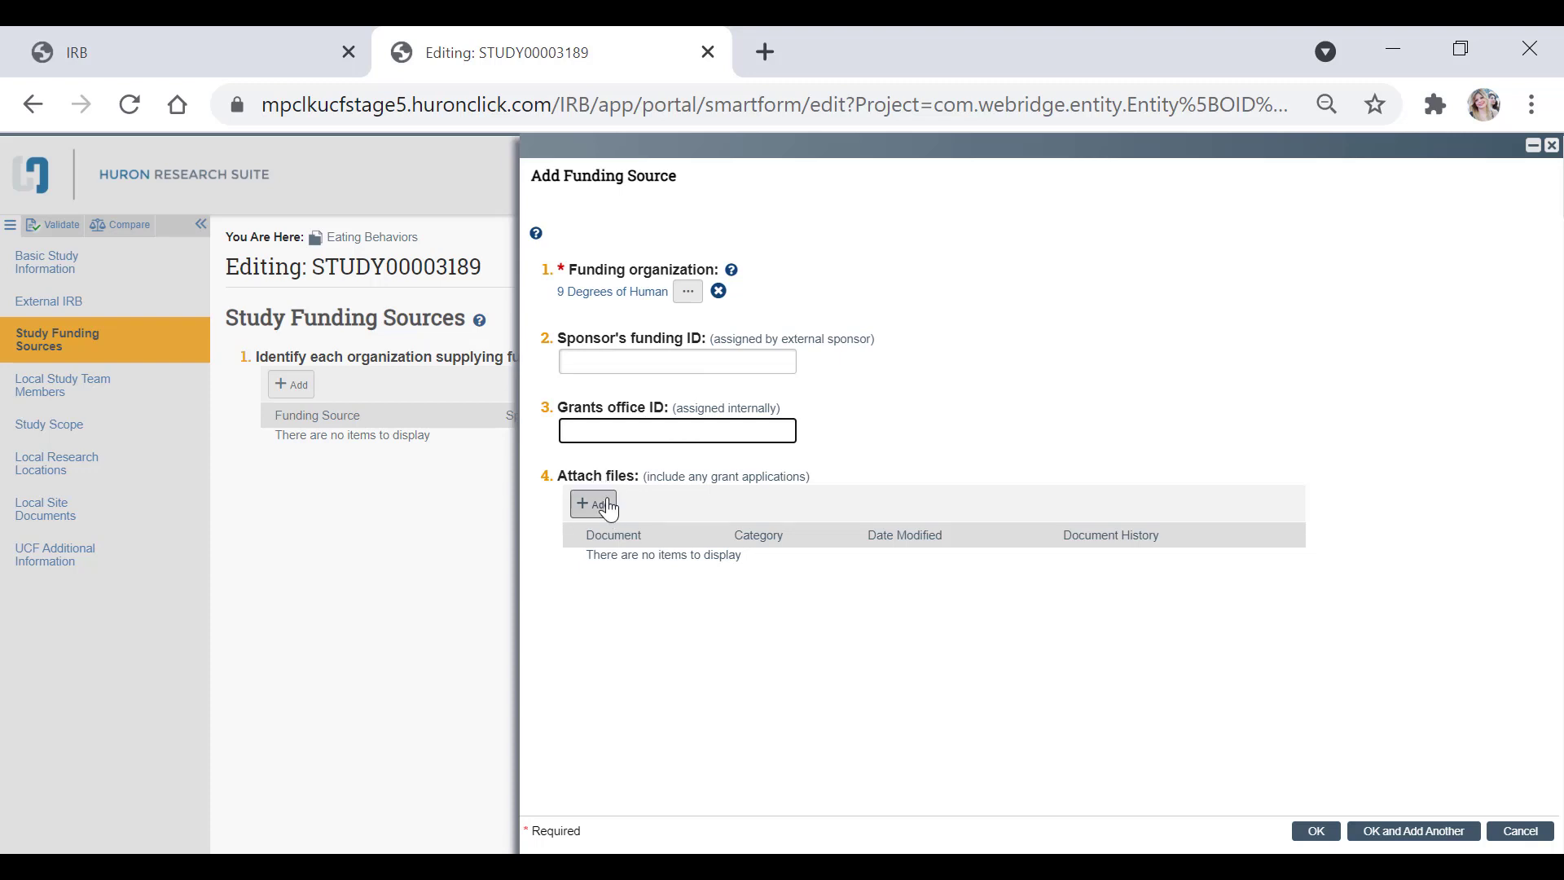
{"action": "left_click", "coordinate": [1313, 836]}
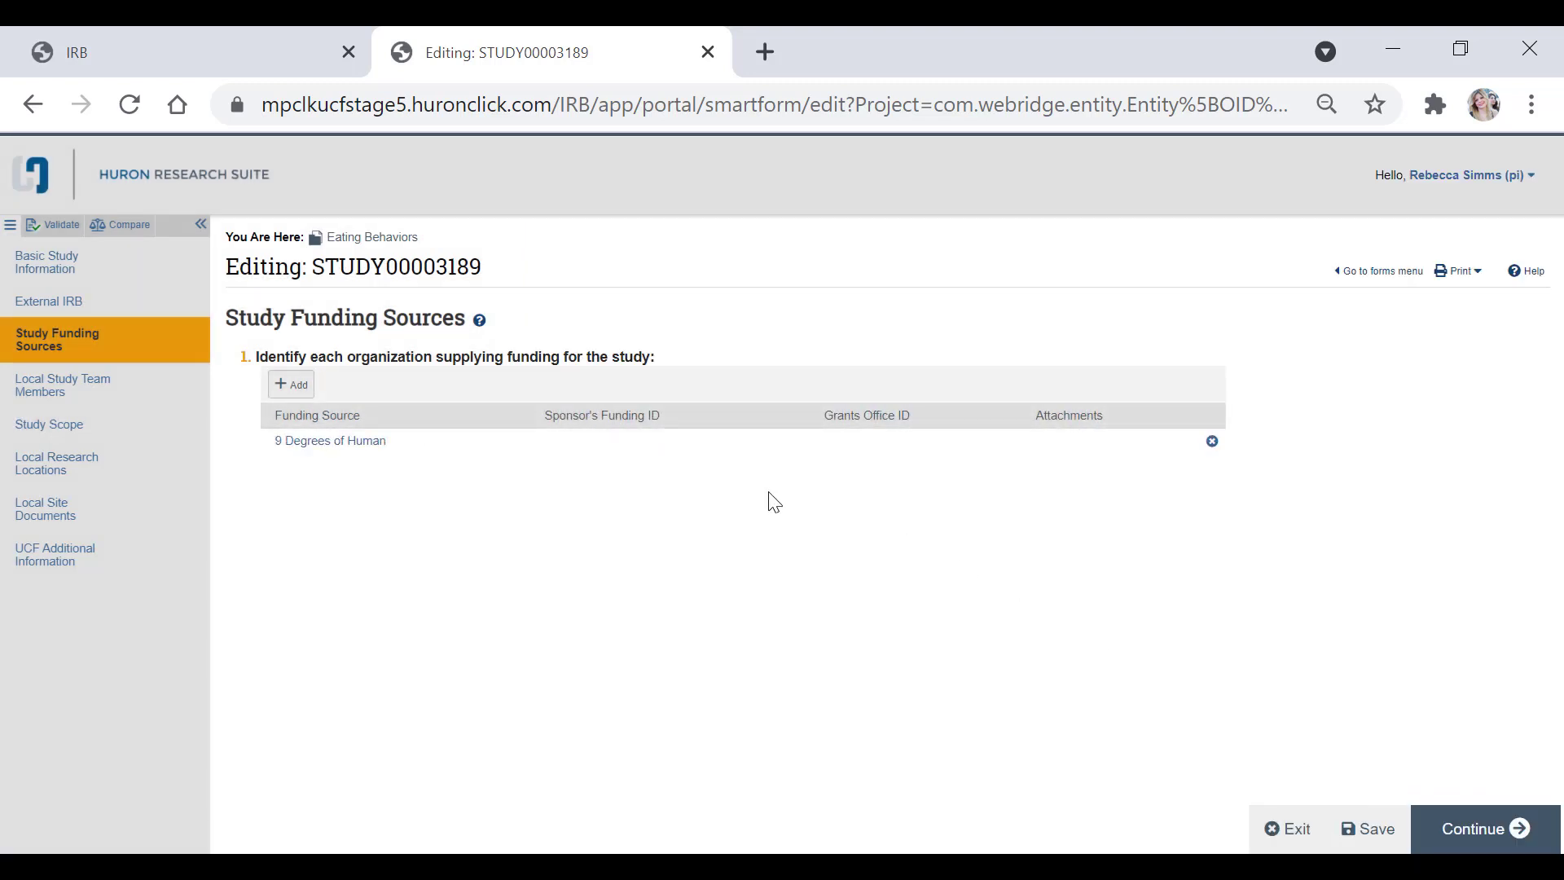
View the blank form for another funding source, cancel it, and continue to the Local Study Team Members page
{"action": "left_click", "coordinate": [270, 388]}
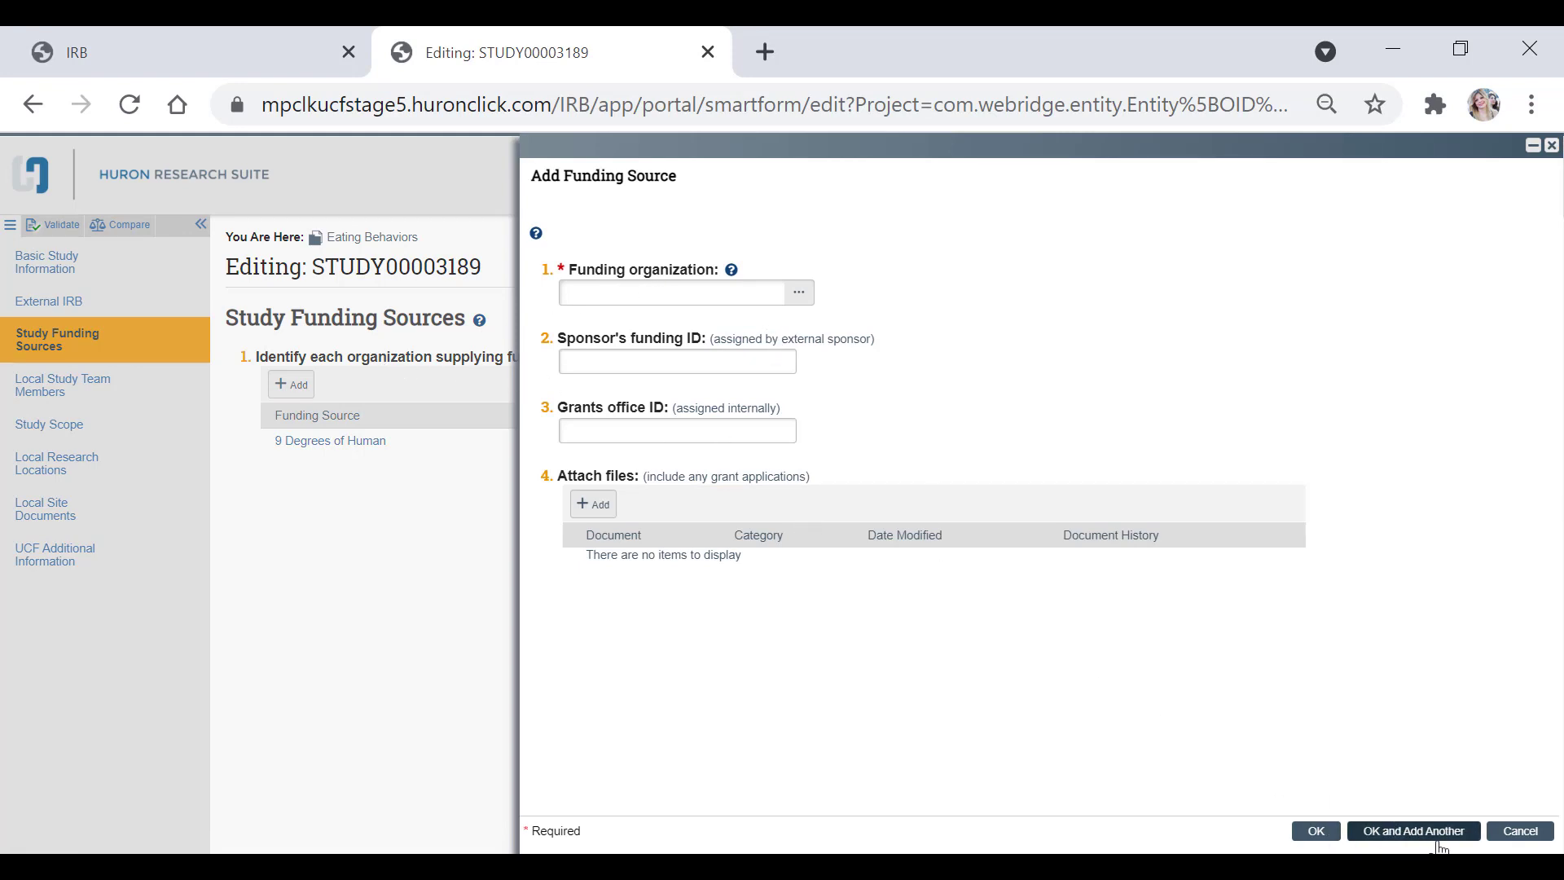
{"action": "left_click", "coordinate": [1508, 831]}
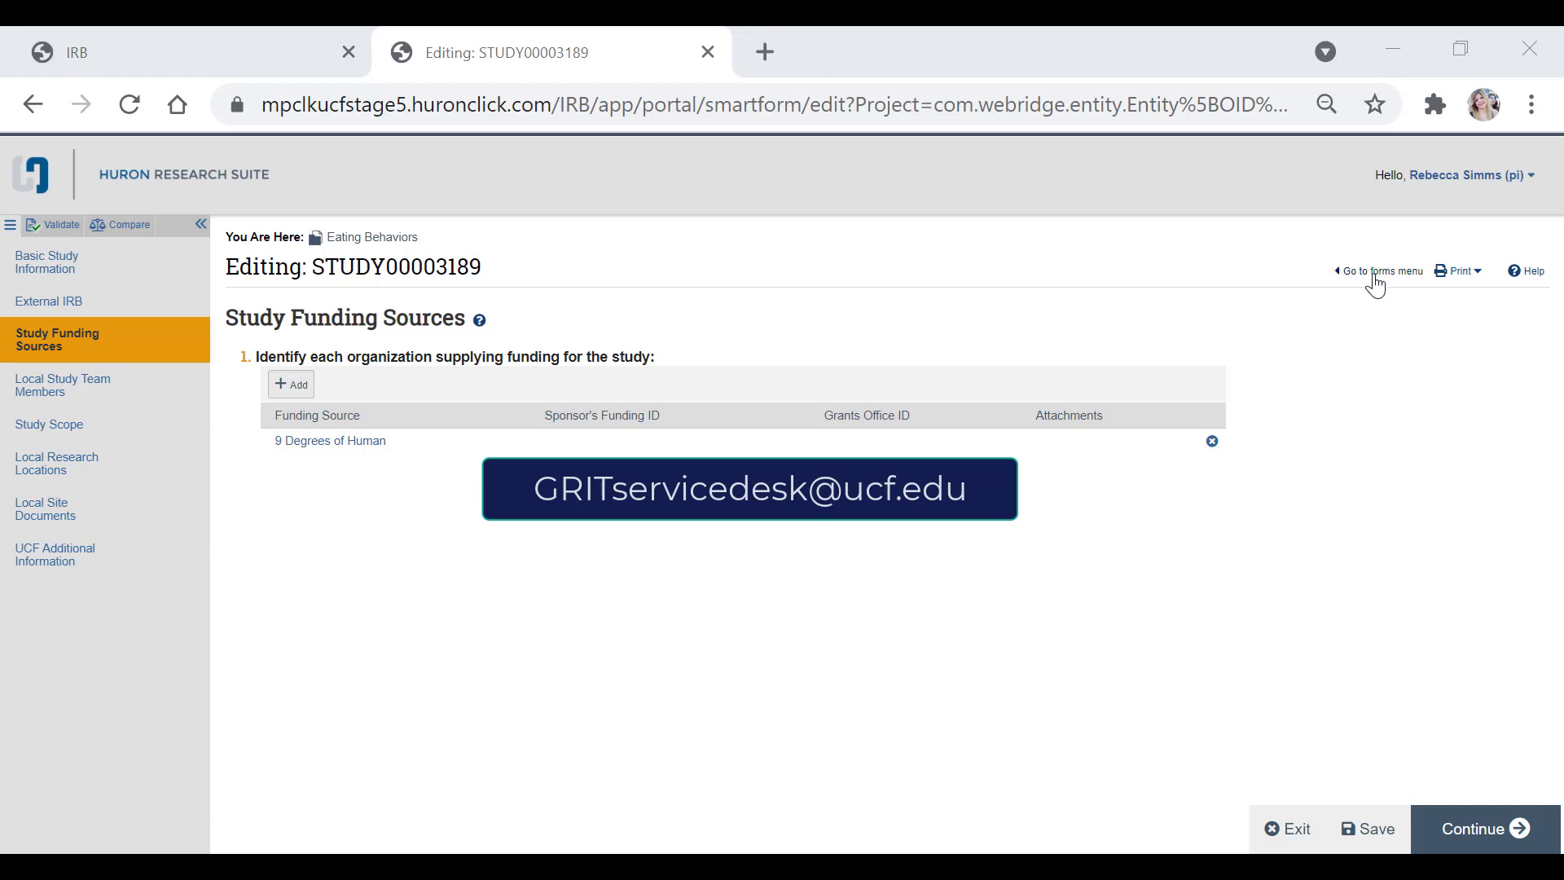
{"action": "left_click", "coordinate": [1470, 837]}
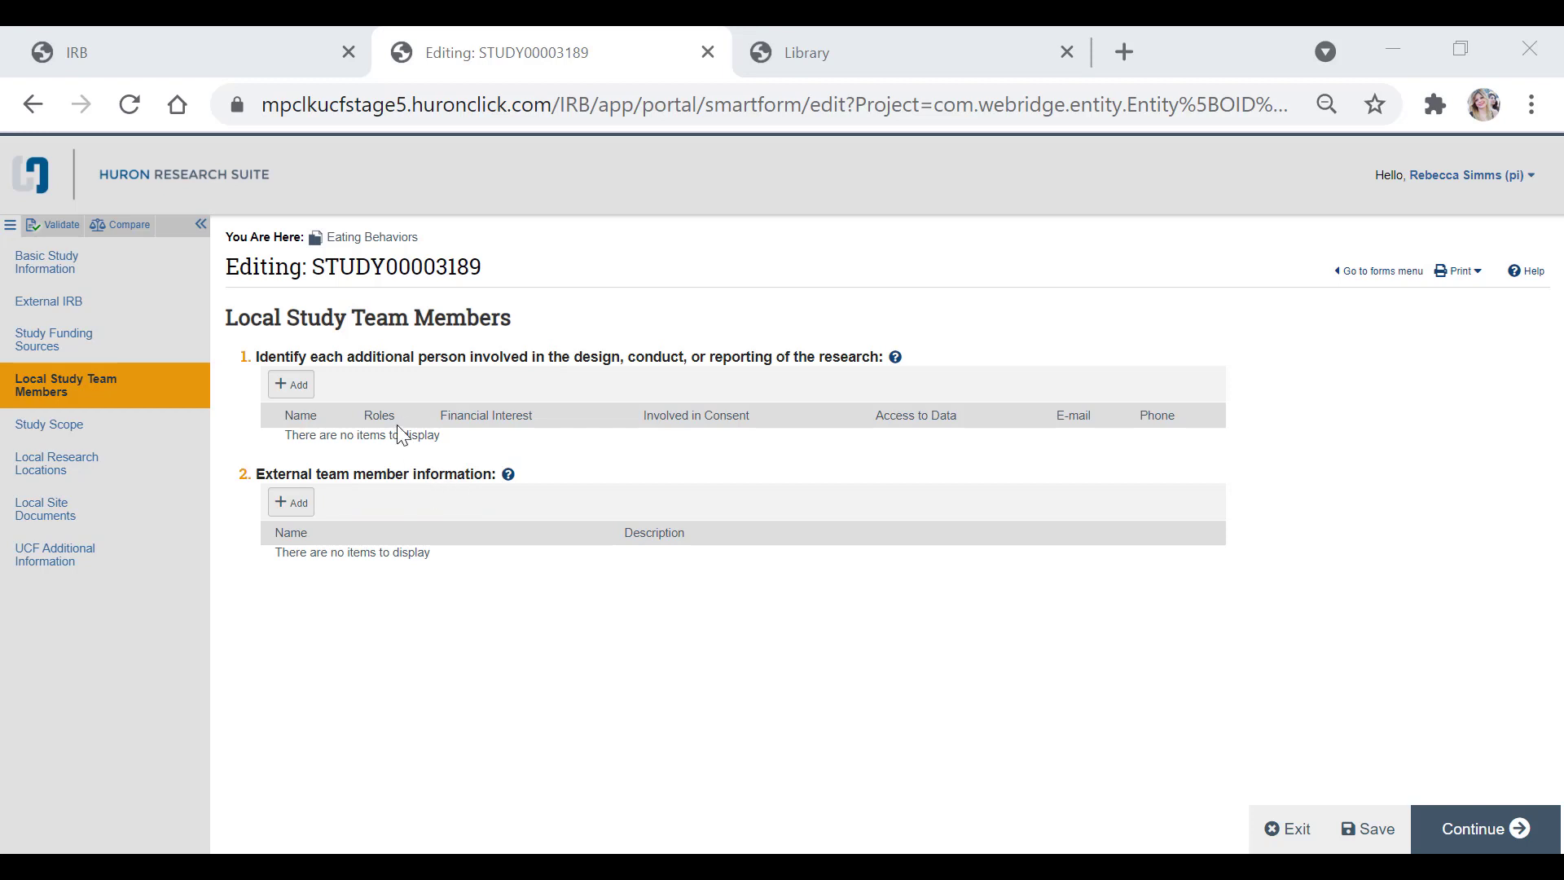
Start adding a study team member, search by the person's name and select the matching entry
{"action": "left_click", "coordinate": [291, 385]}
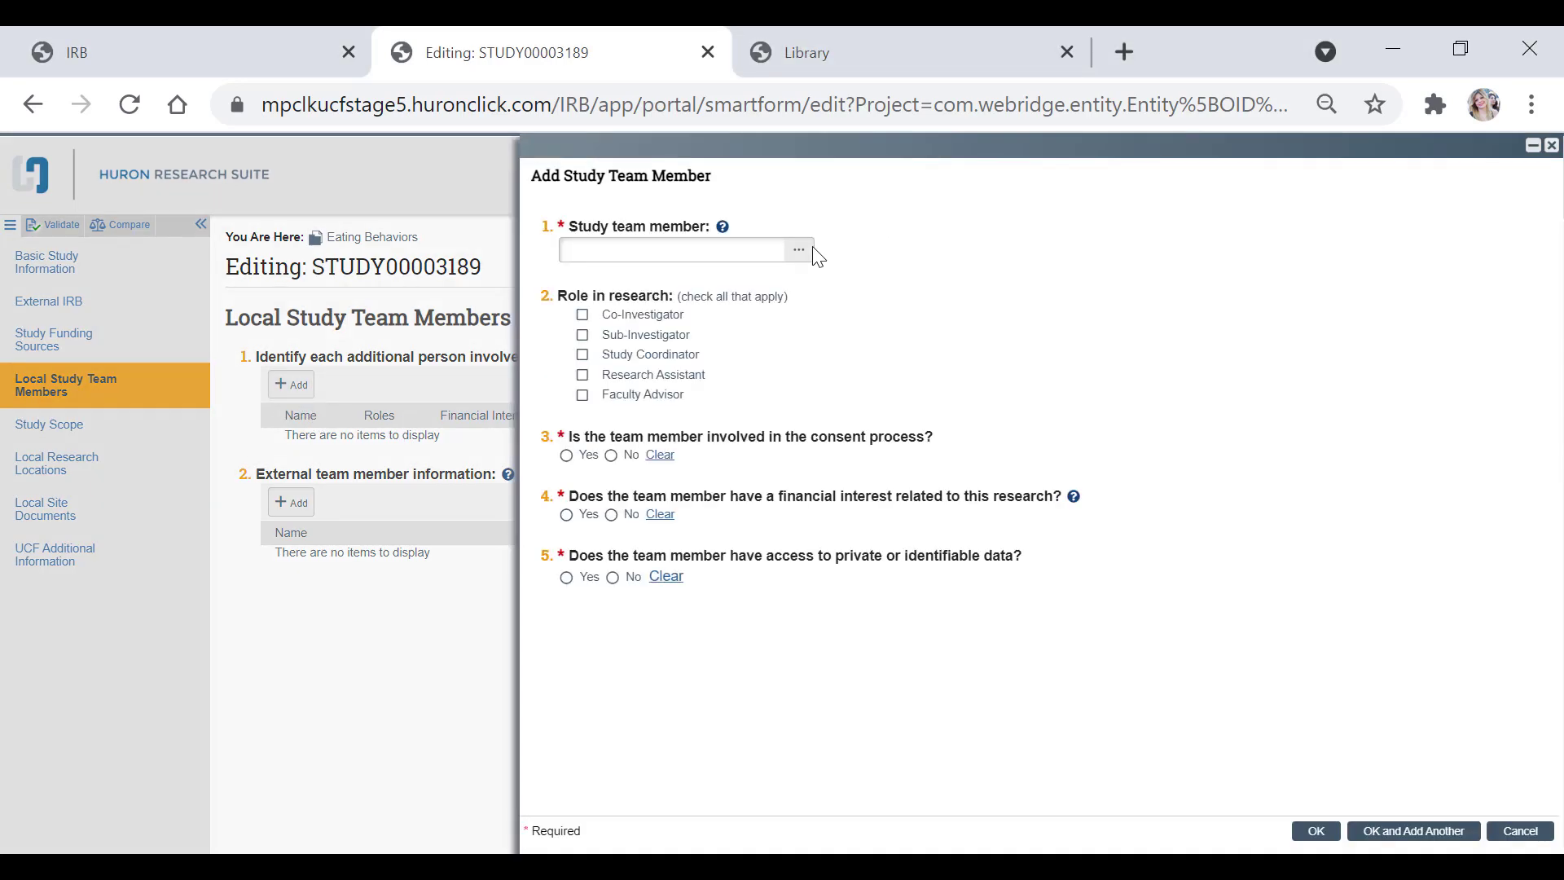
{"action": "left_click", "coordinate": [760, 252]}
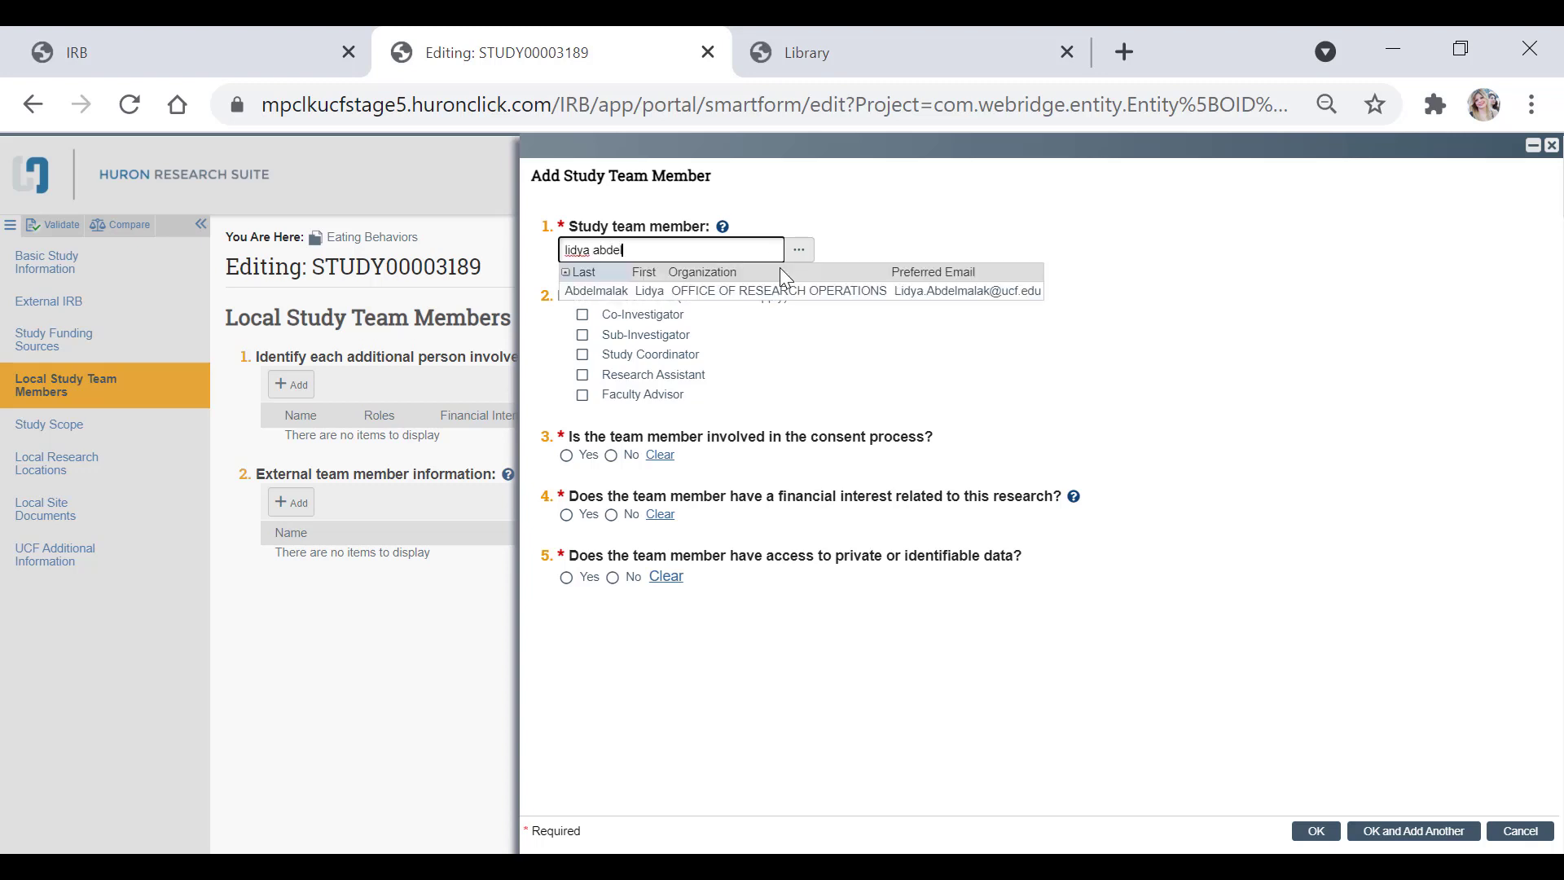
{"action": "left_click", "coordinate": [819, 292]}
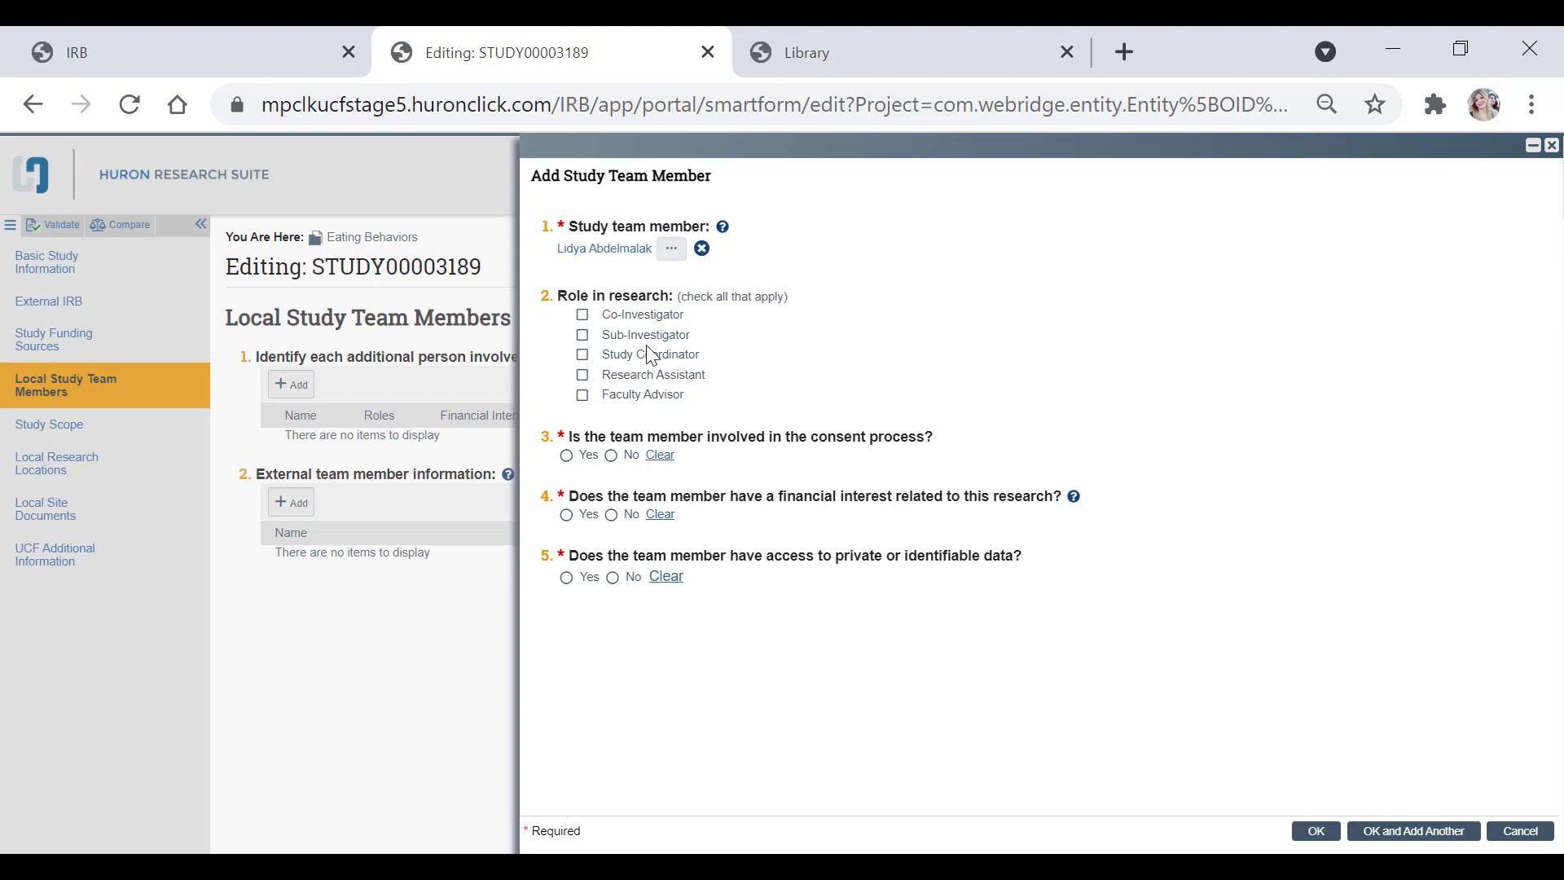
Assign Study Coordinator and Research Assistant roles, answer No for consent and financial interest and Yes for identifiable data access, save, and review the entry
{"action": "left_click", "coordinate": [647, 355]}
{"action": "left_click", "coordinate": [654, 375]}
{"action": "left_click", "coordinate": [611, 455]}
{"action": "left_click", "coordinate": [612, 515]}
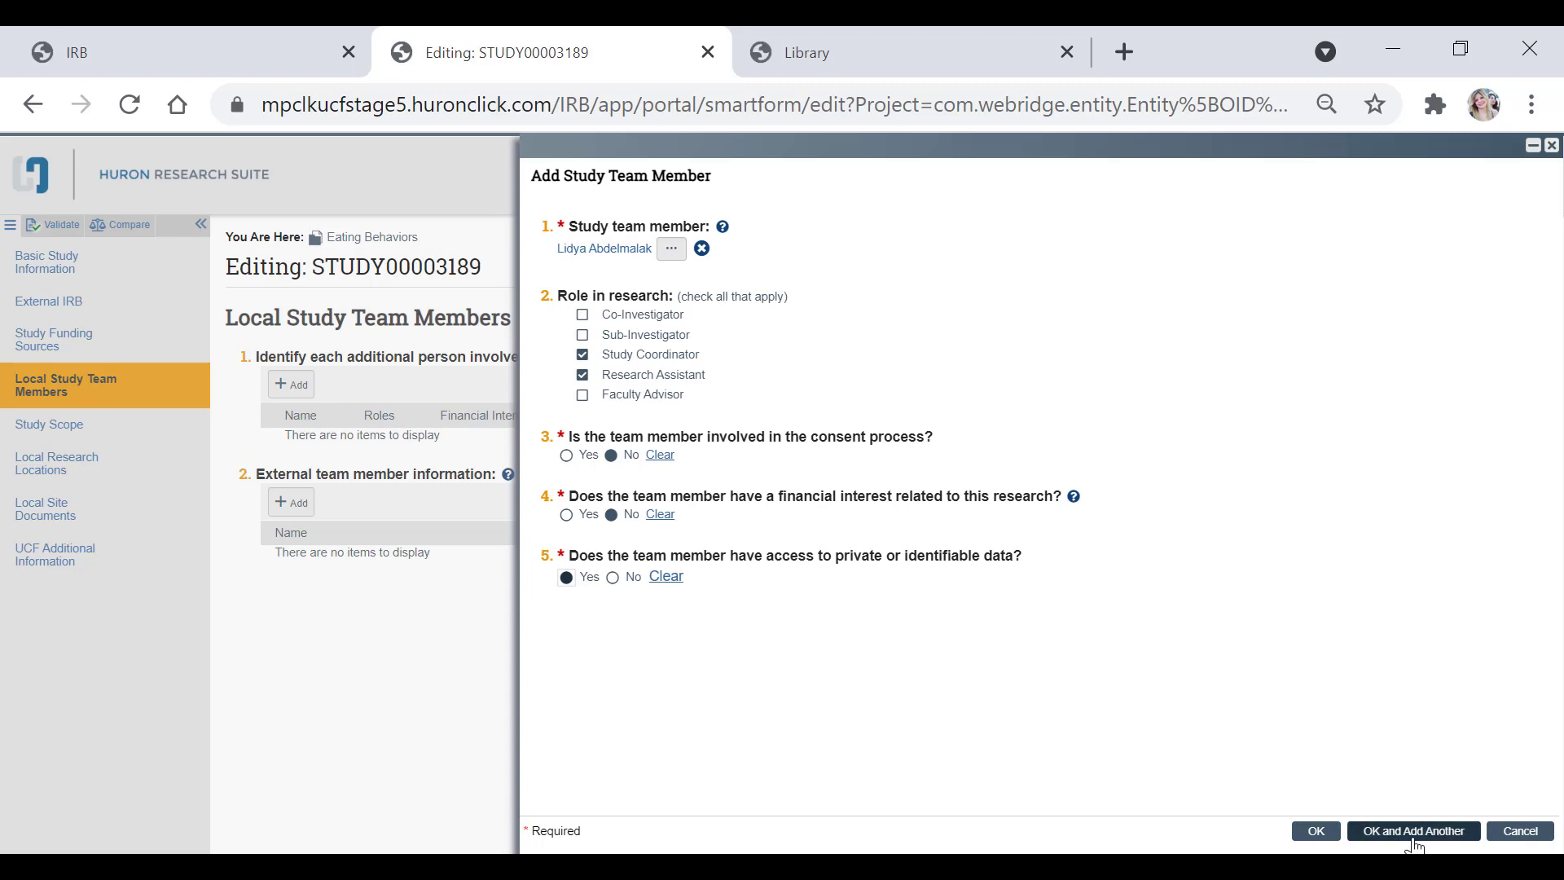
{"action": "left_click", "coordinate": [1313, 832]}
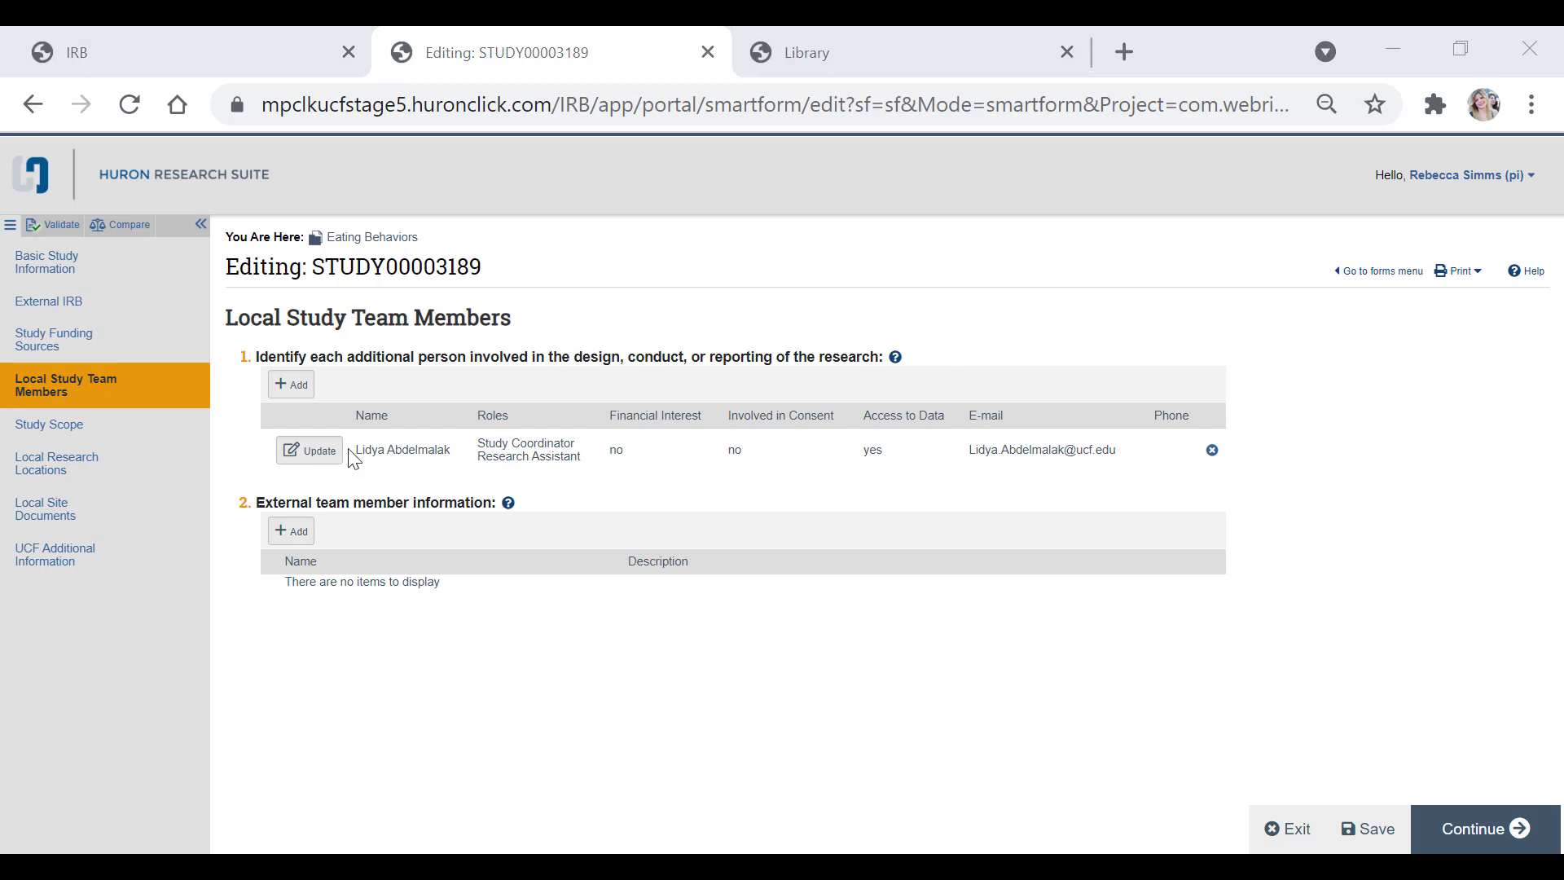
{"action": "left_click", "coordinate": [315, 455]}
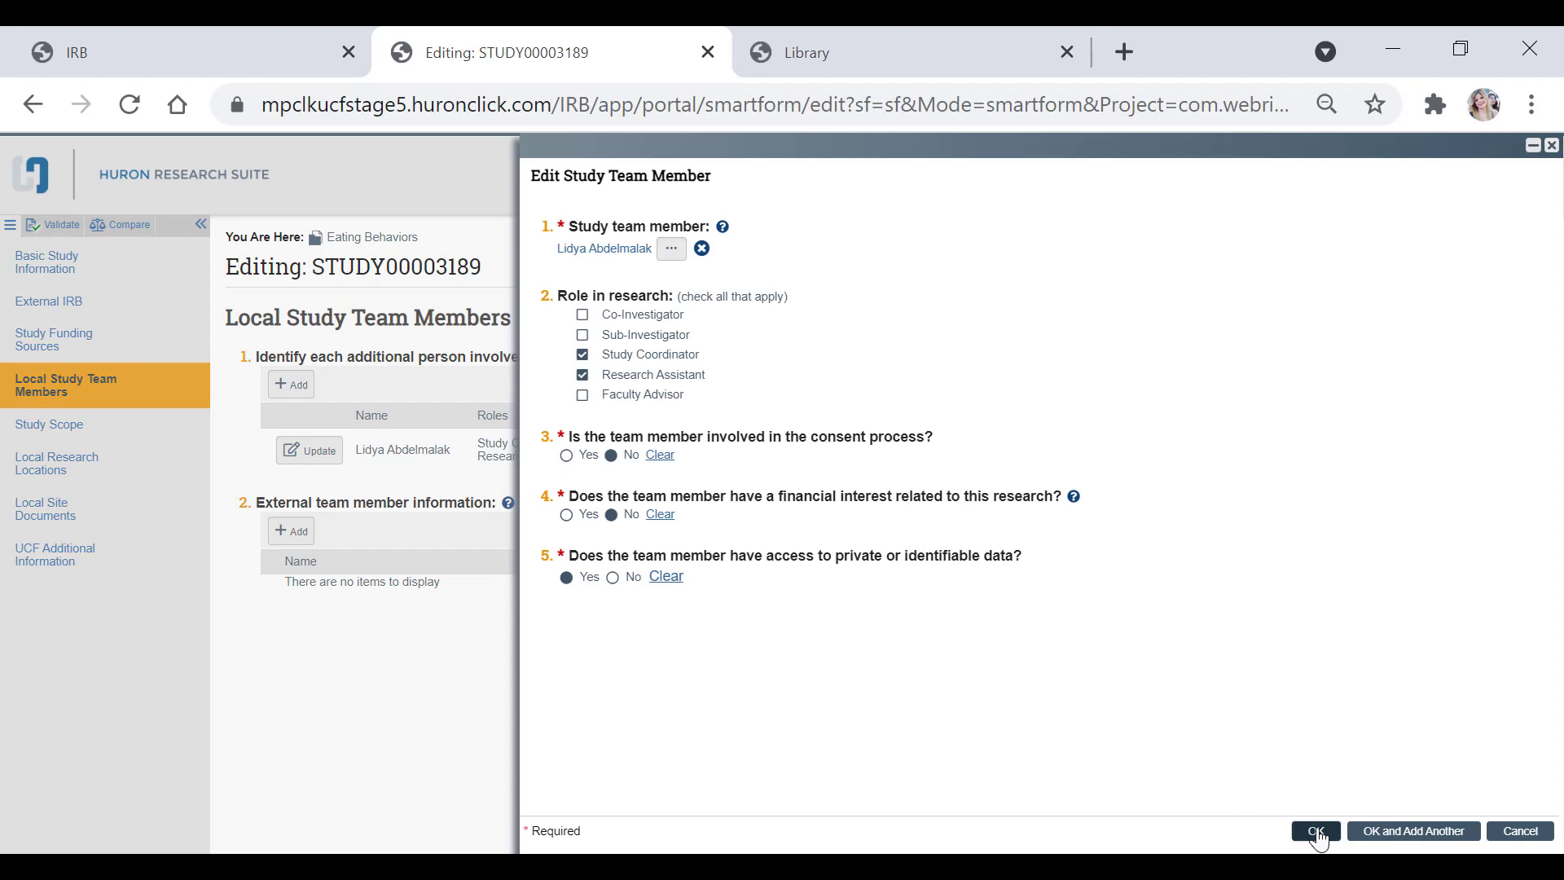
{"action": "left_click", "coordinate": [1316, 831]}
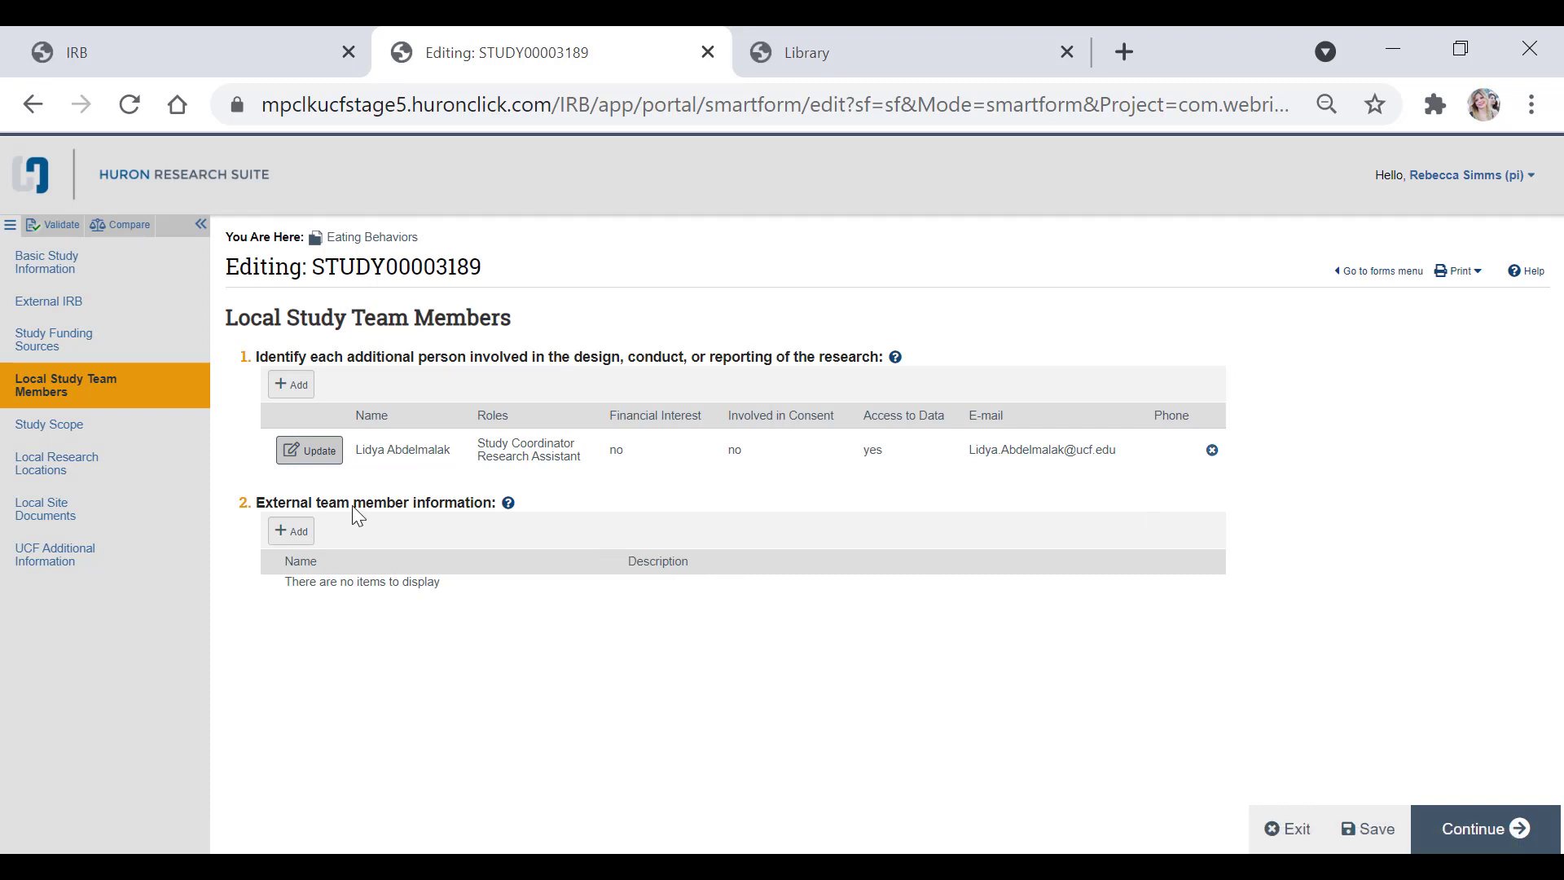
Read the help on external team member information and go to the template forms in the IRB Library
{"action": "left_click", "coordinate": [508, 504]}
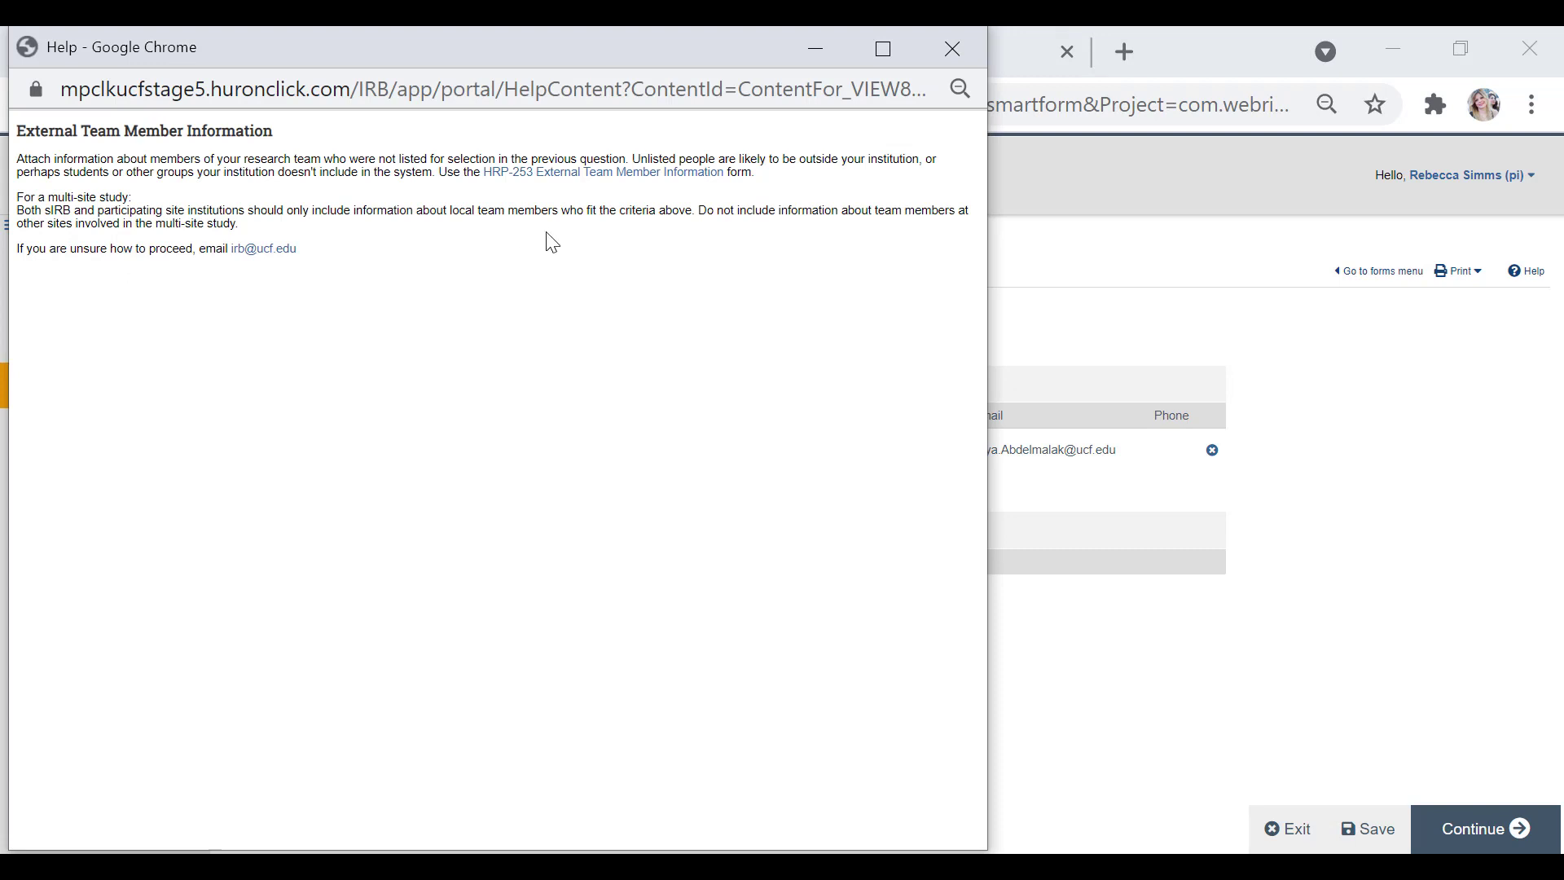
{"action": "left_click_drag", "start_coordinate": [631, 62], "coordinate": [1109, 237]}
{"action": "left_click", "coordinate": [1041, 359]}
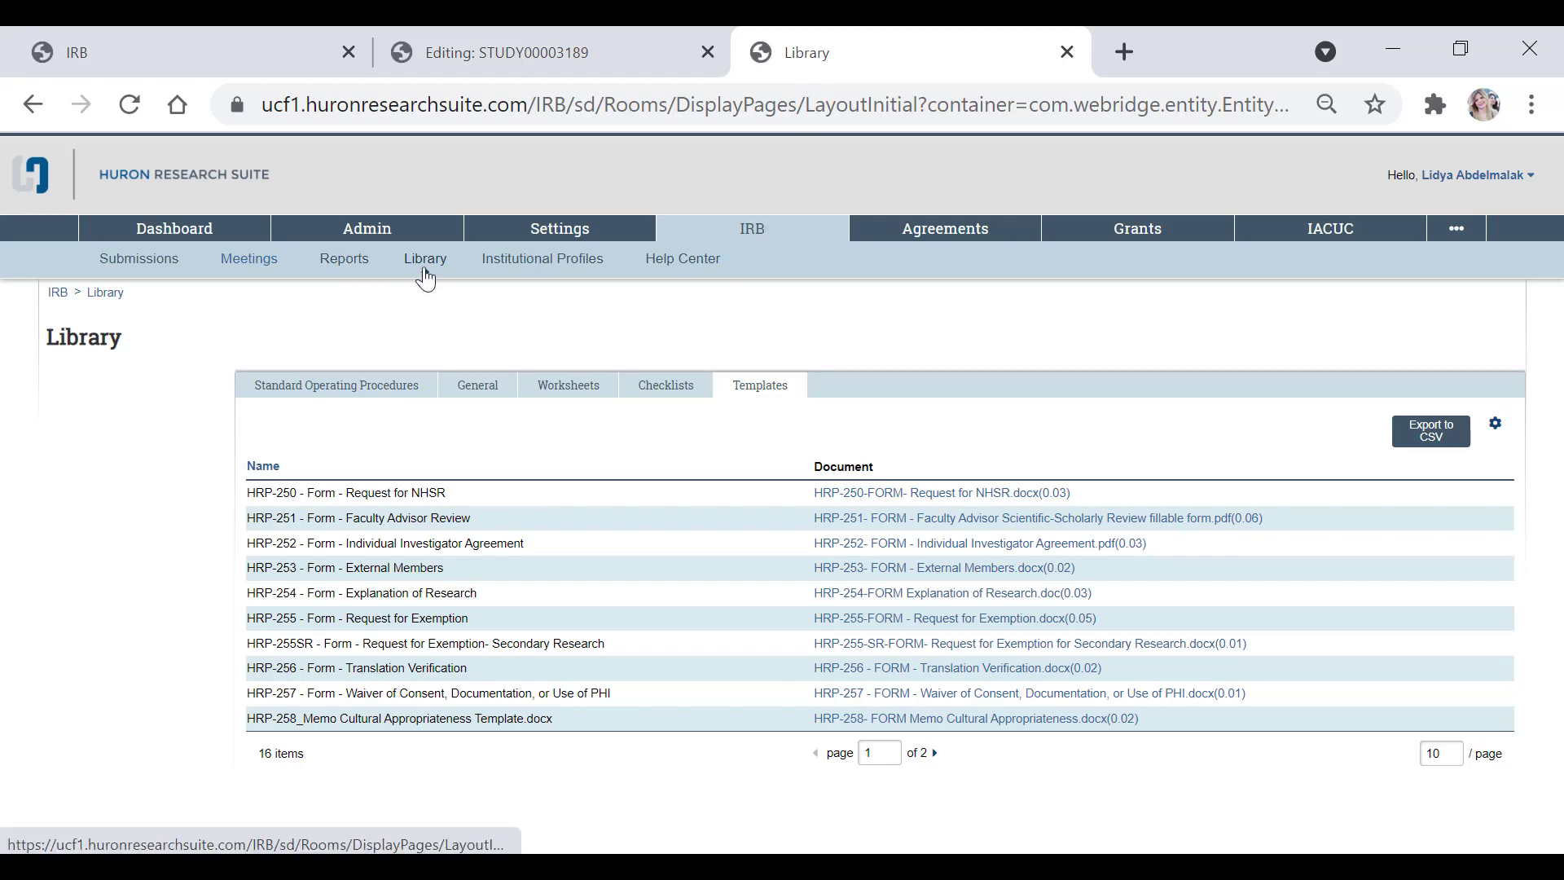
{"action": "left_click", "coordinate": [493, 45]}
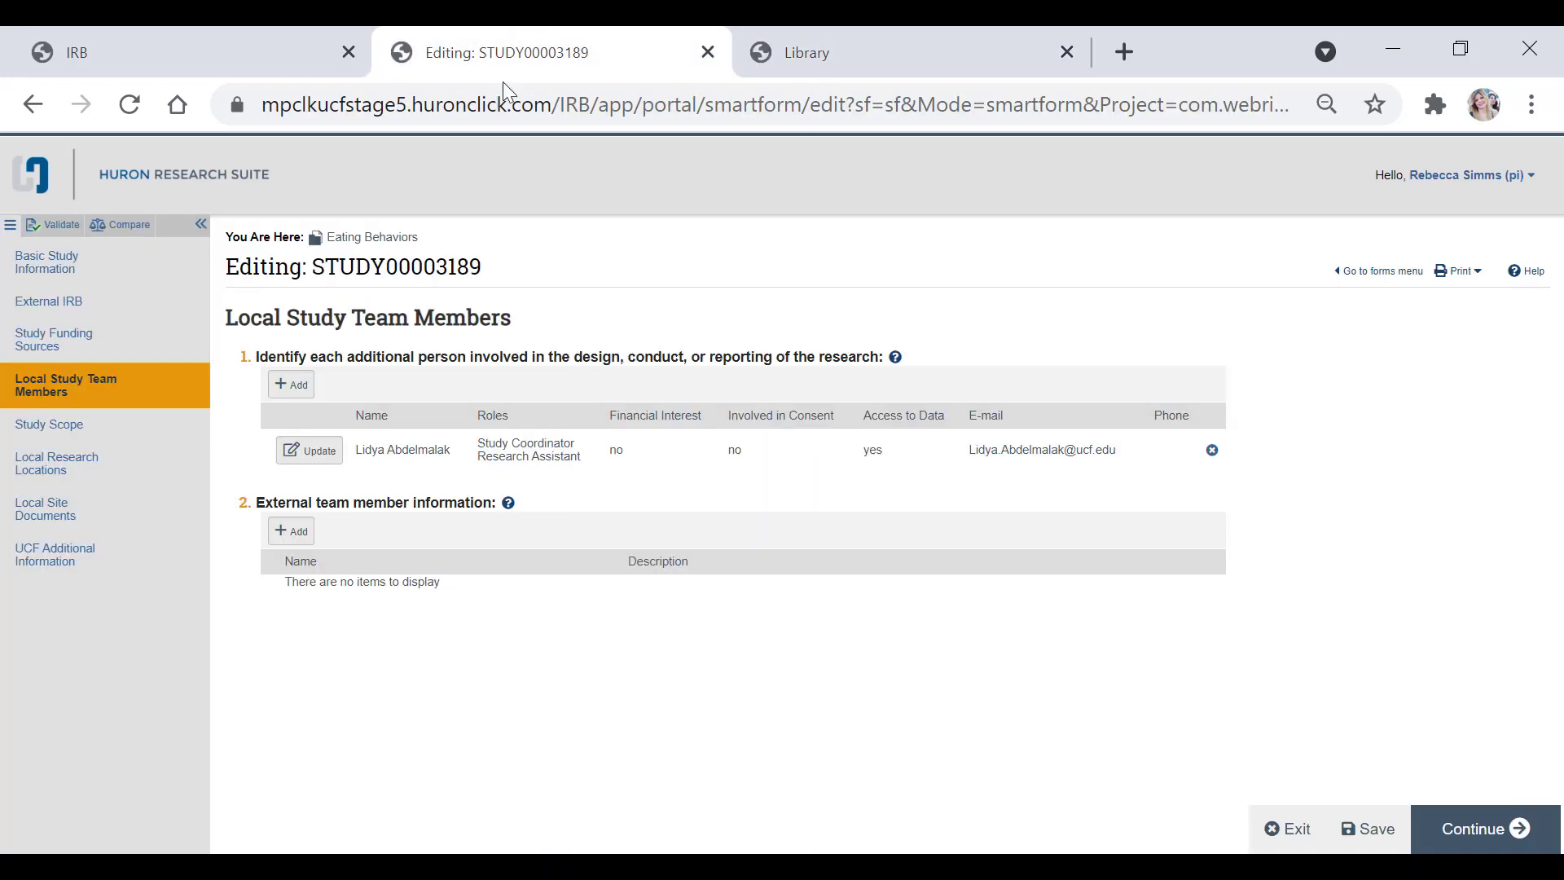
{"action": "left_click", "coordinate": [510, 504]}
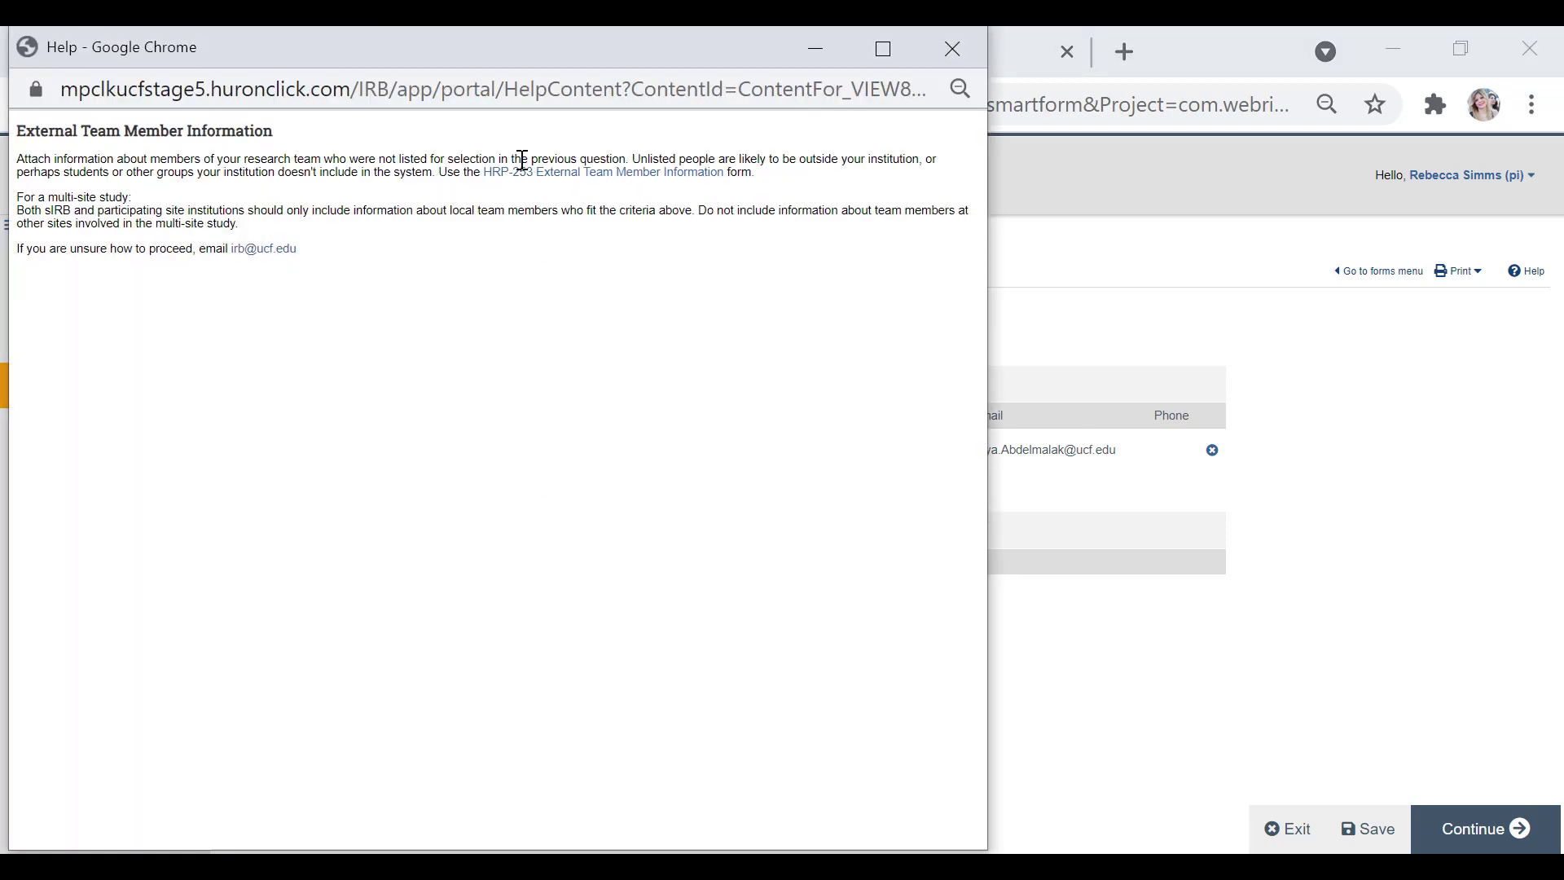
{"action": "left_click", "coordinate": [952, 49]}
{"action": "left_click", "coordinate": [947, 56]}
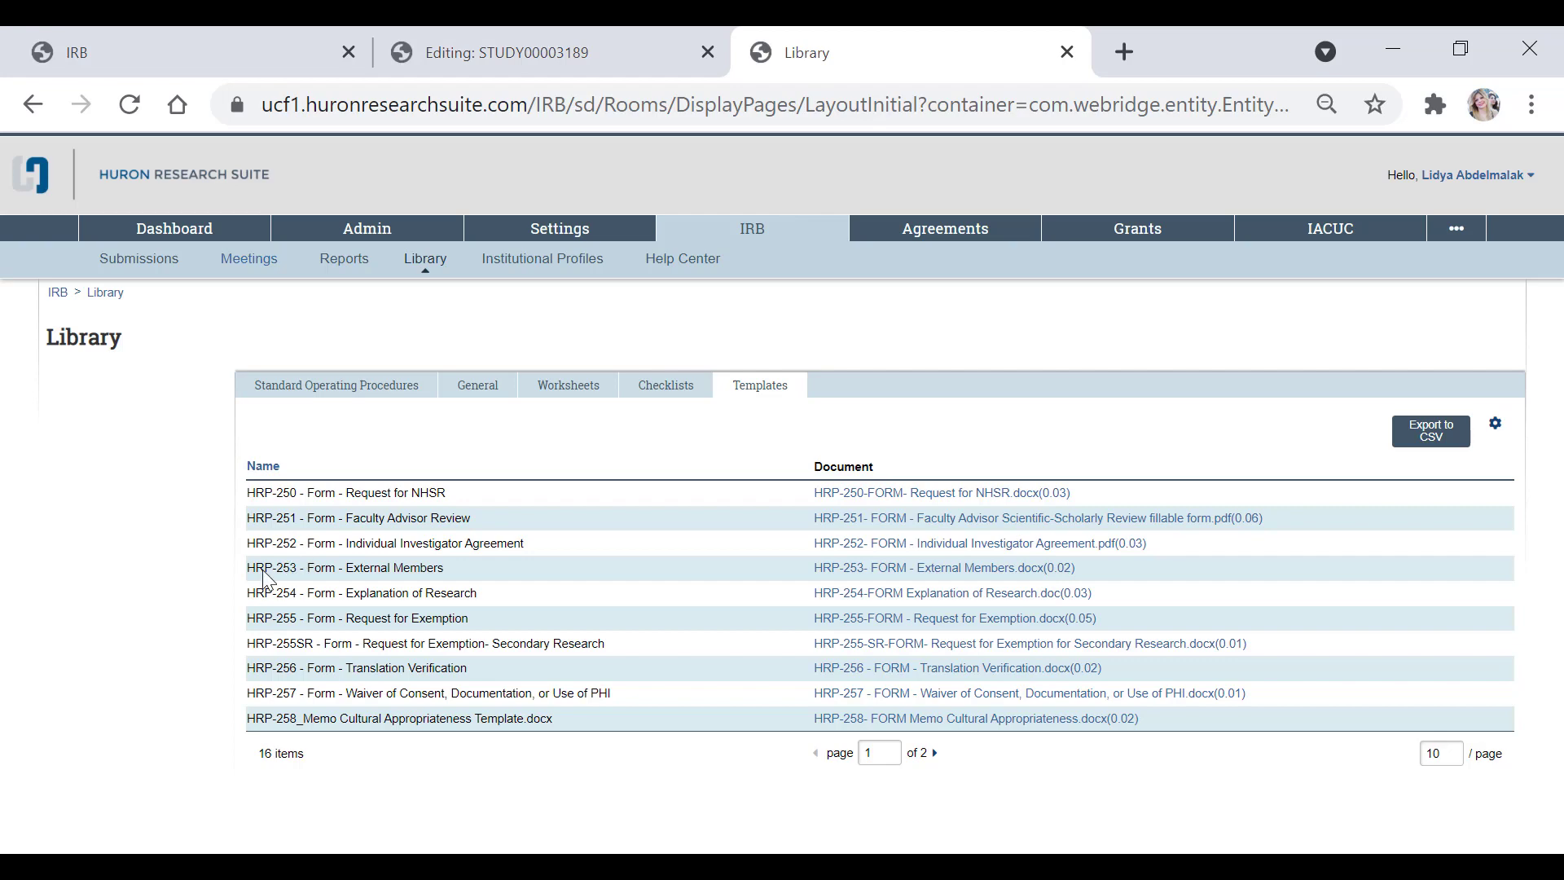
Download the HRP-253 External Members form from the Library templates
{"action": "left_click_drag", "start_coordinate": [266, 568], "coordinate": [447, 568]}
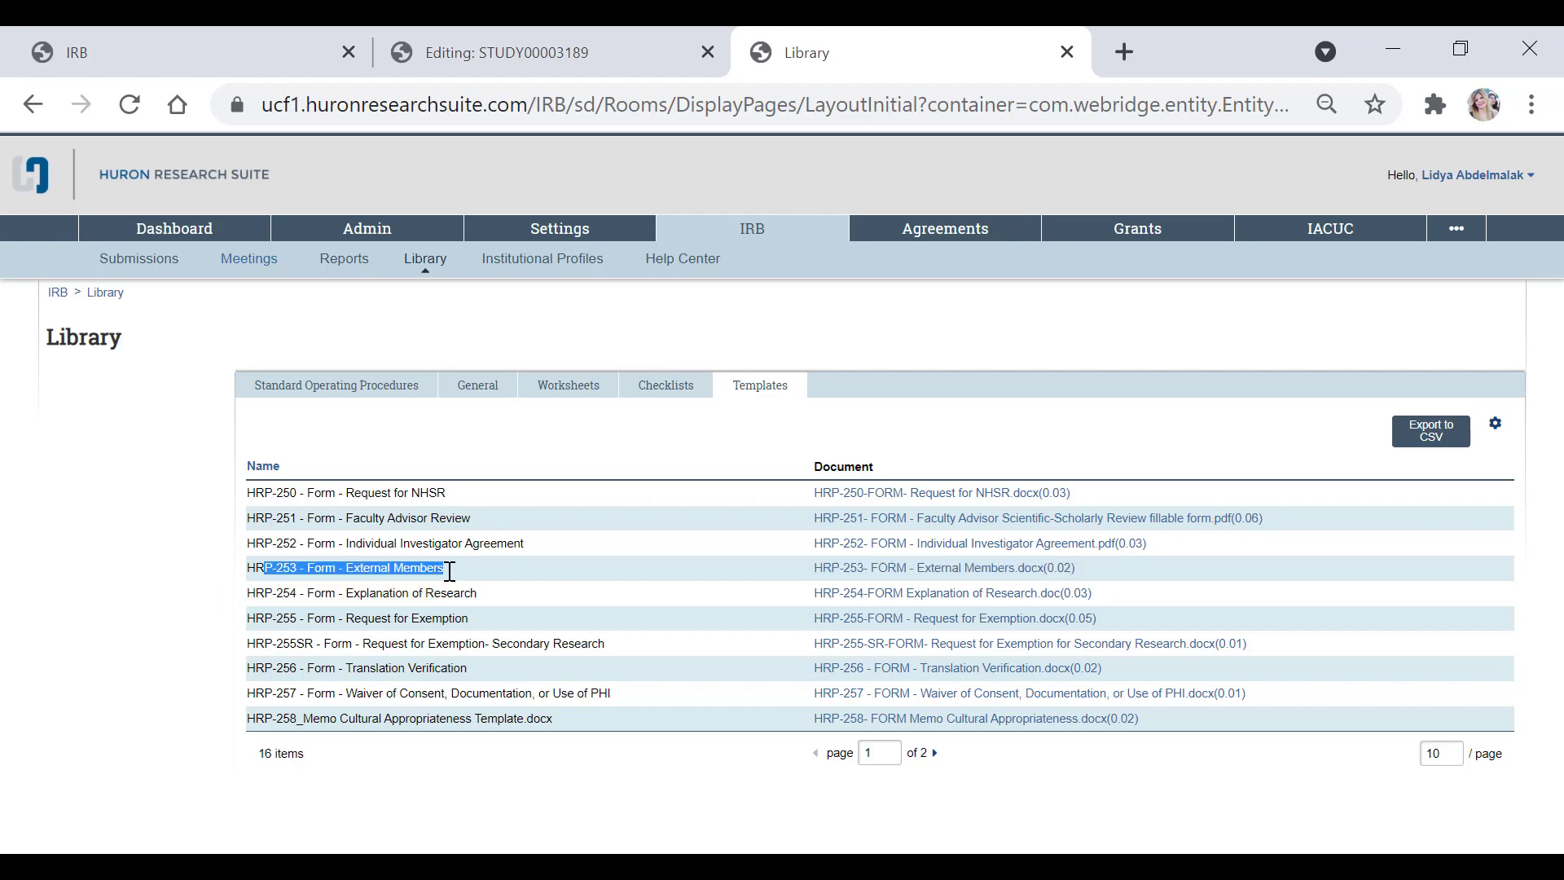
{"action": "left_click", "coordinate": [860, 562]}
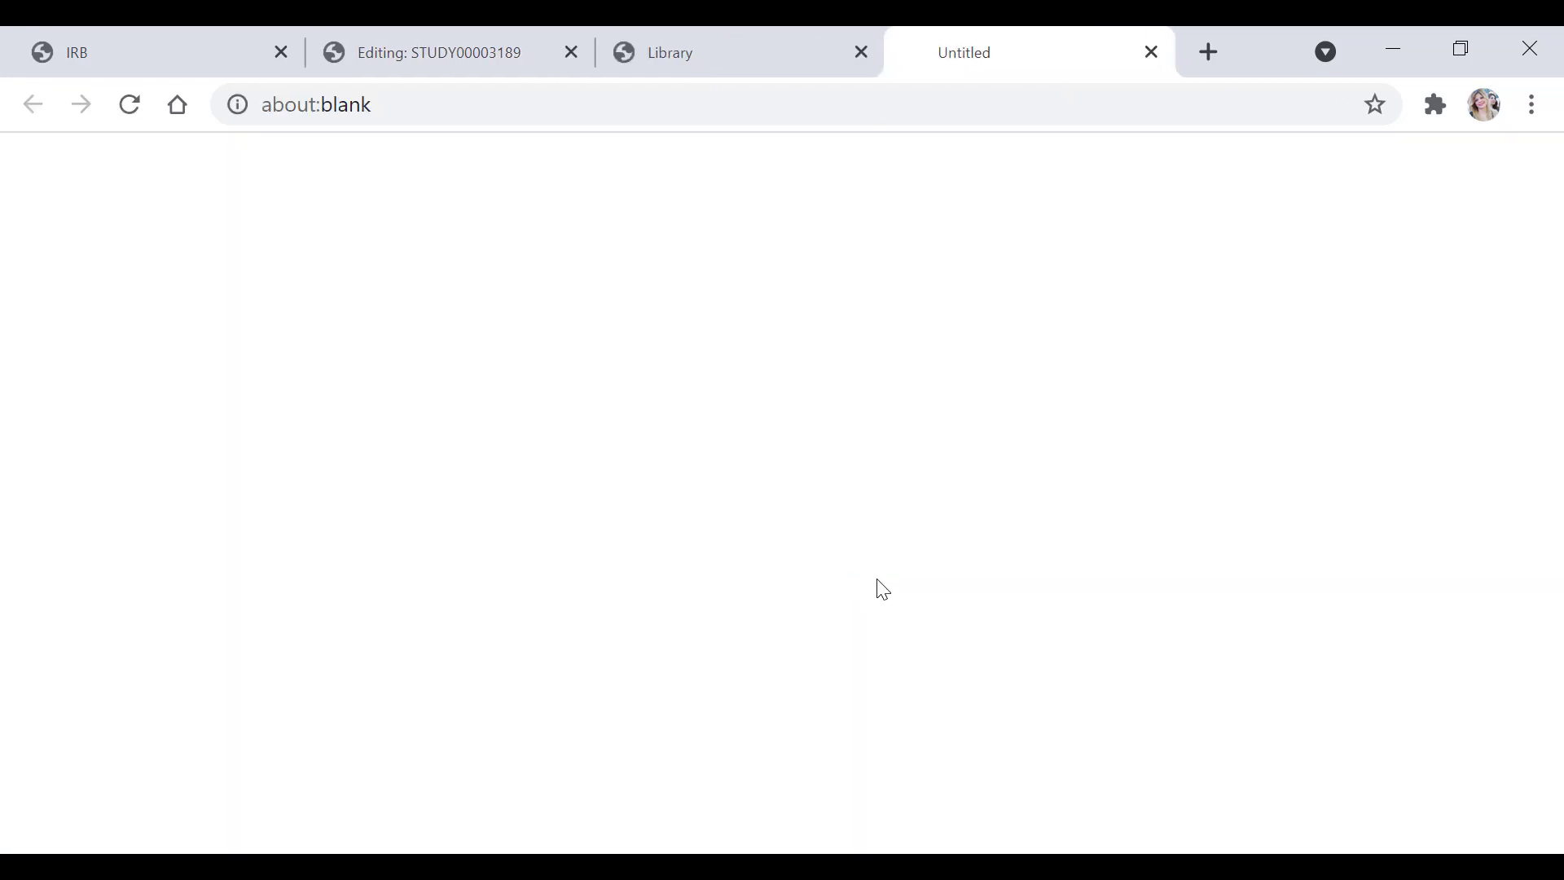
{"action": "scroll", "coordinate": [554, 619], "scroll_direction": "down", "scroll_amount": 1}
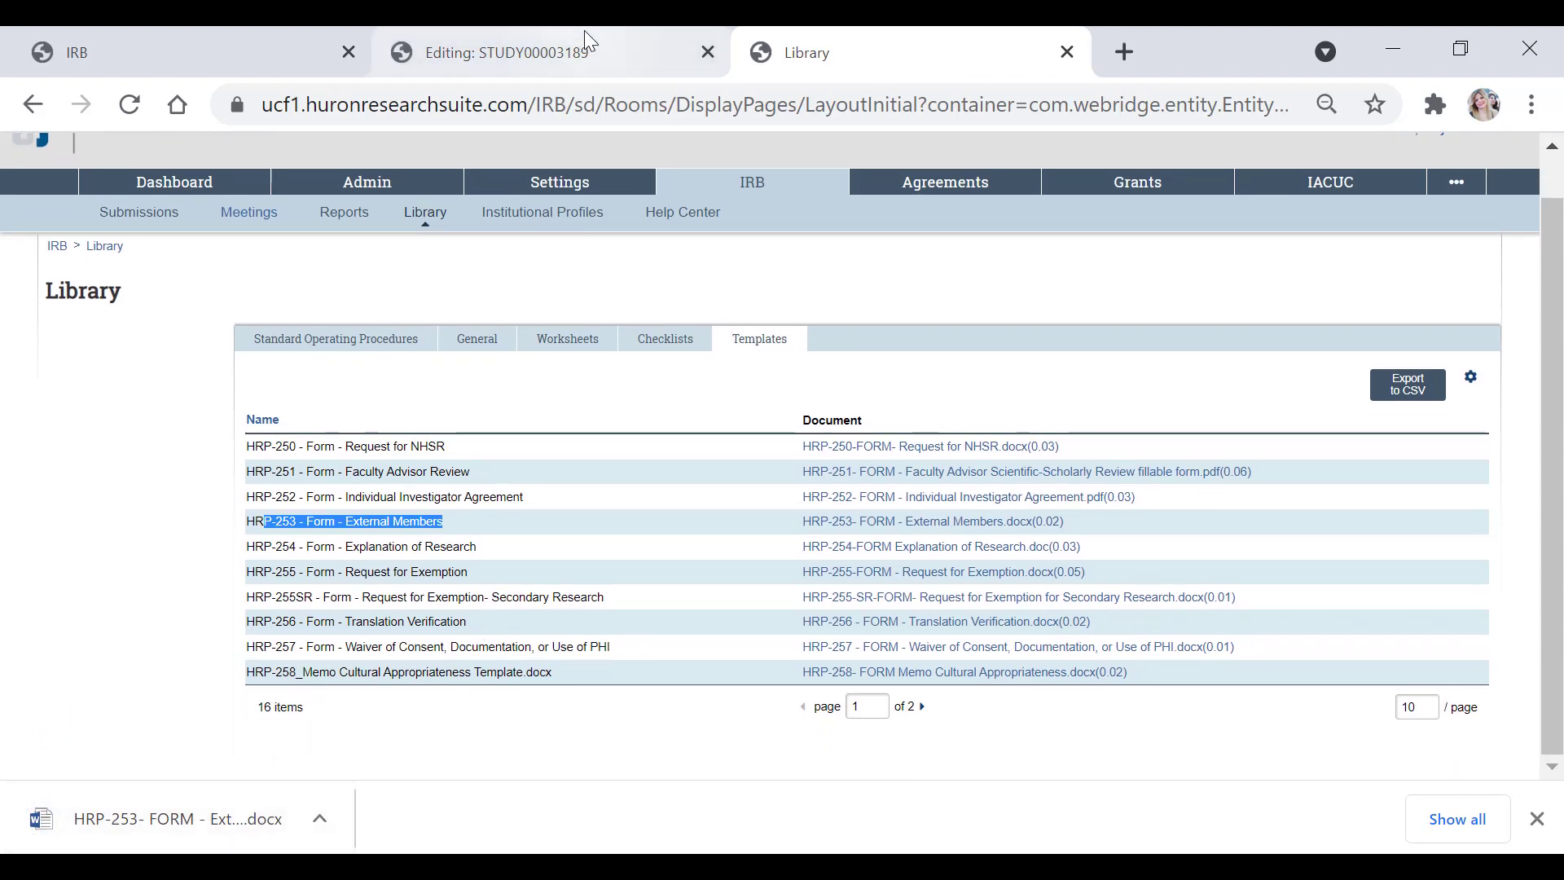
Return to the study form and upload HRP-253 - Form - External Members as the external team member information
{"action": "left_click", "coordinate": [585, 53]}
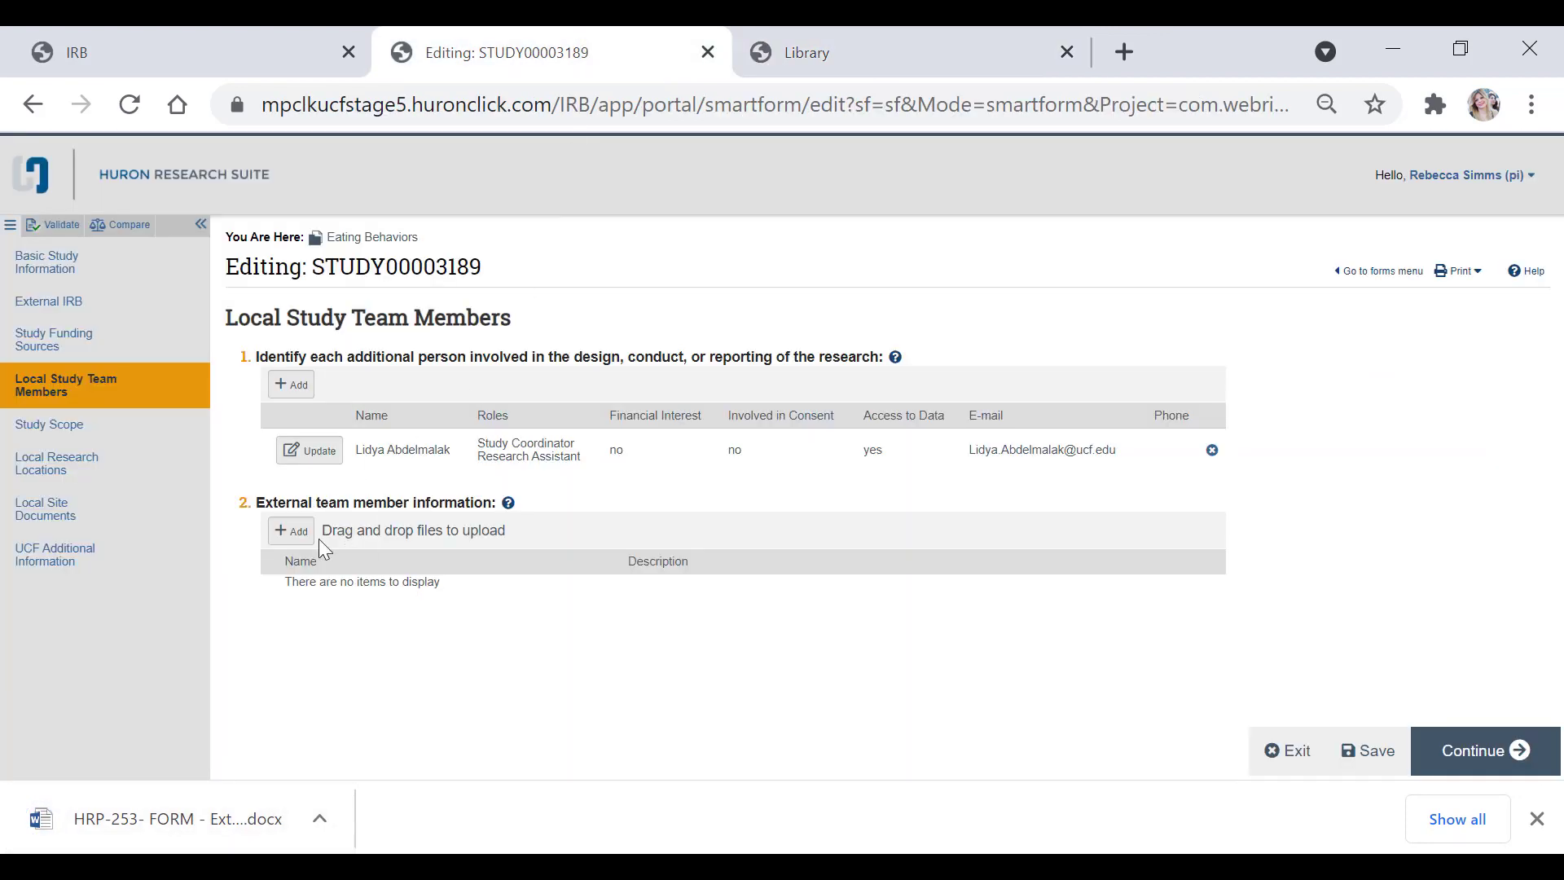
{"action": "left_click", "coordinate": [291, 530]}
{"action": "left_click", "coordinate": [807, 295]}
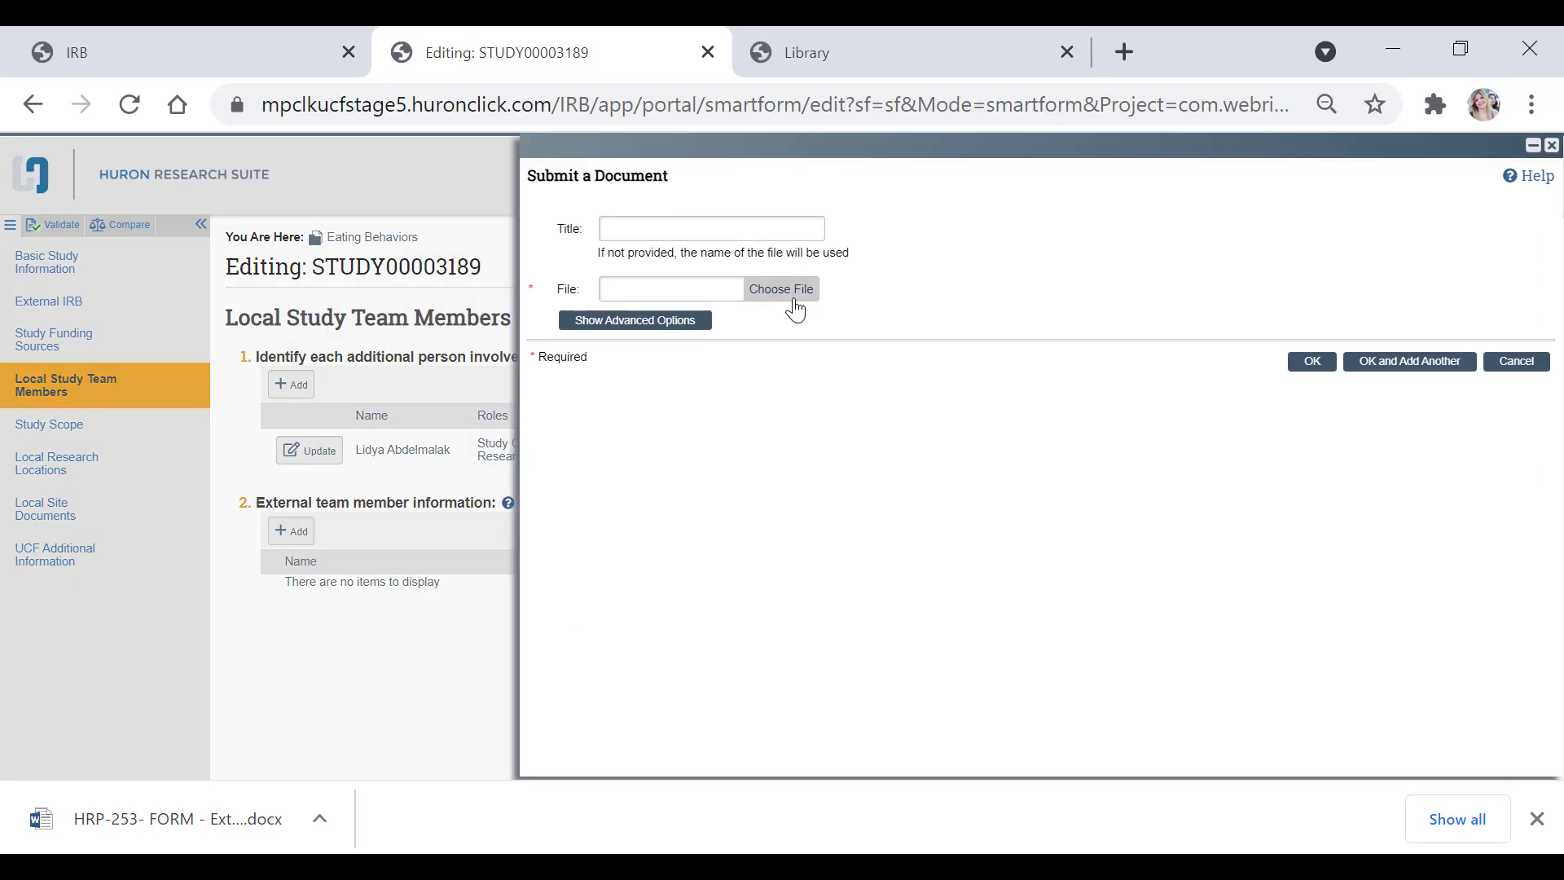
{"action": "left_click", "coordinate": [368, 234]}
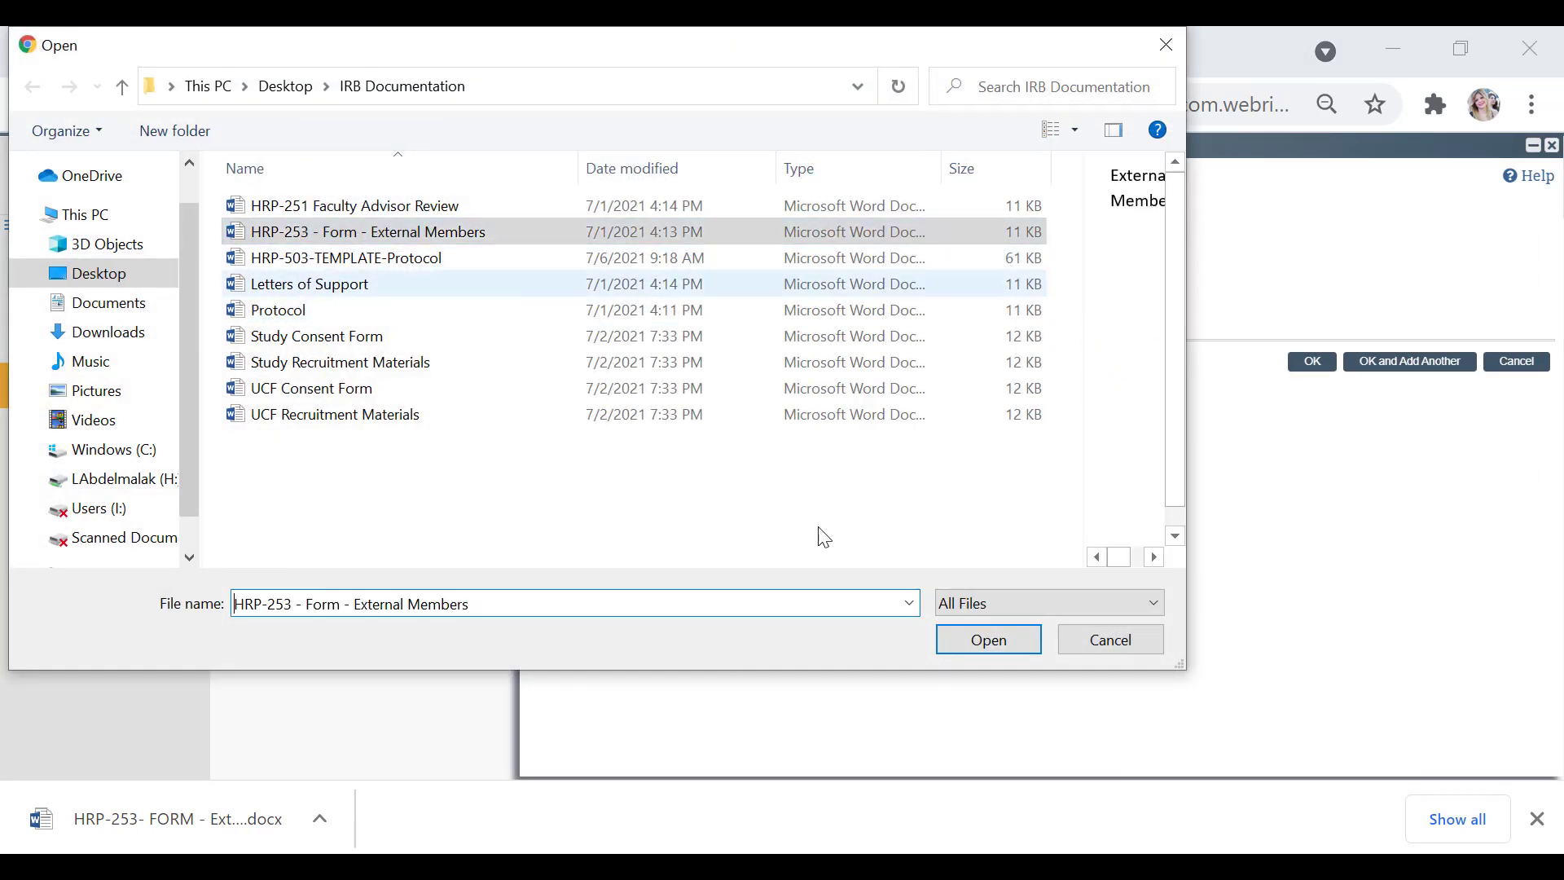
{"action": "left_click", "coordinate": [988, 640]}
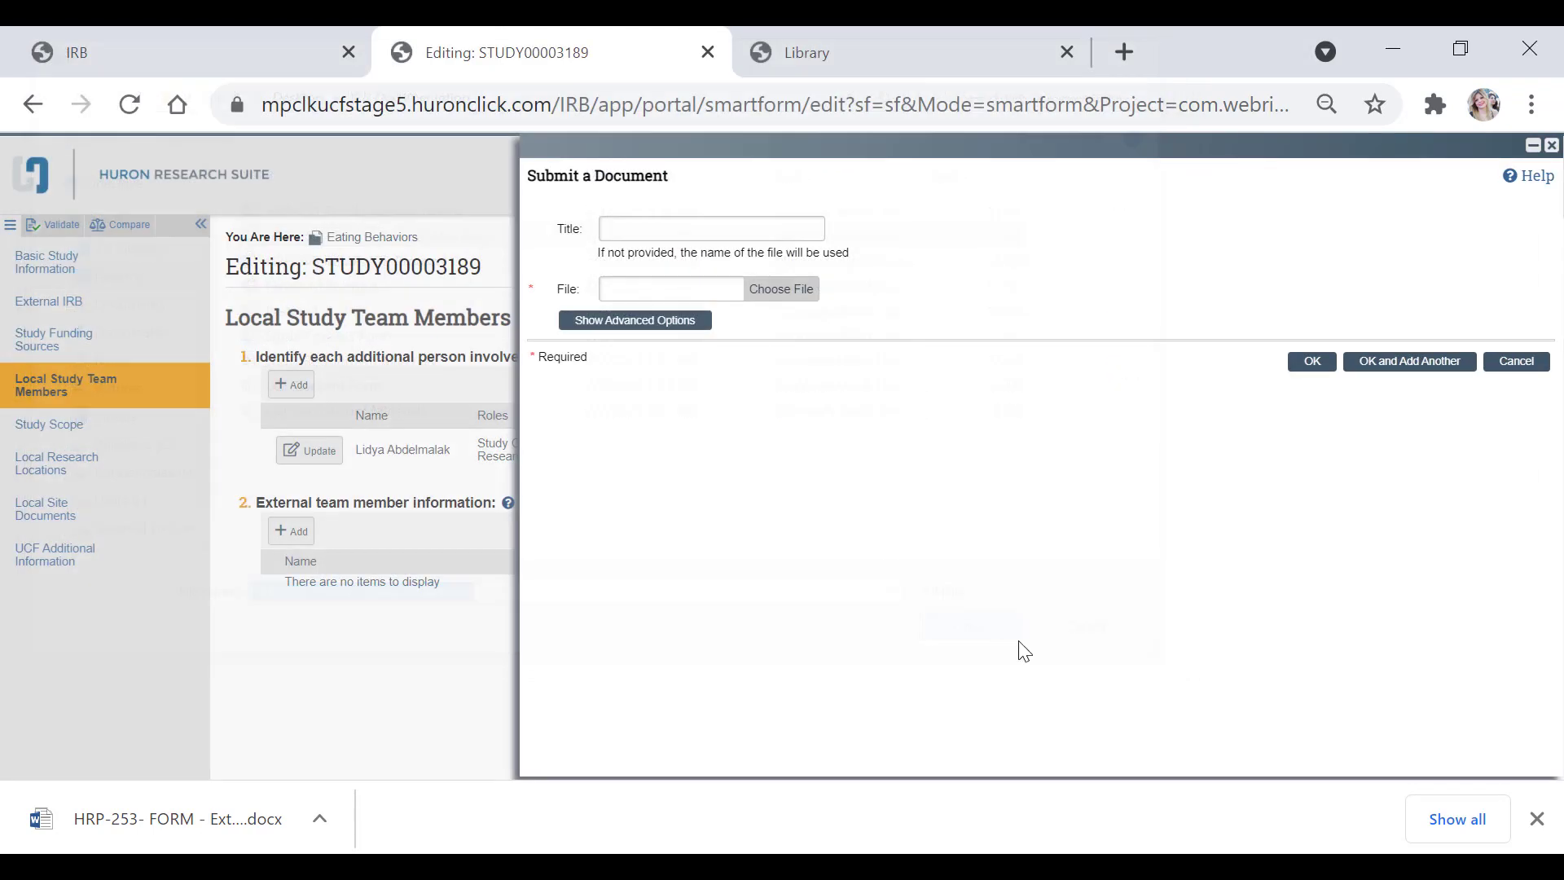
{"action": "left_click", "coordinate": [1312, 362]}
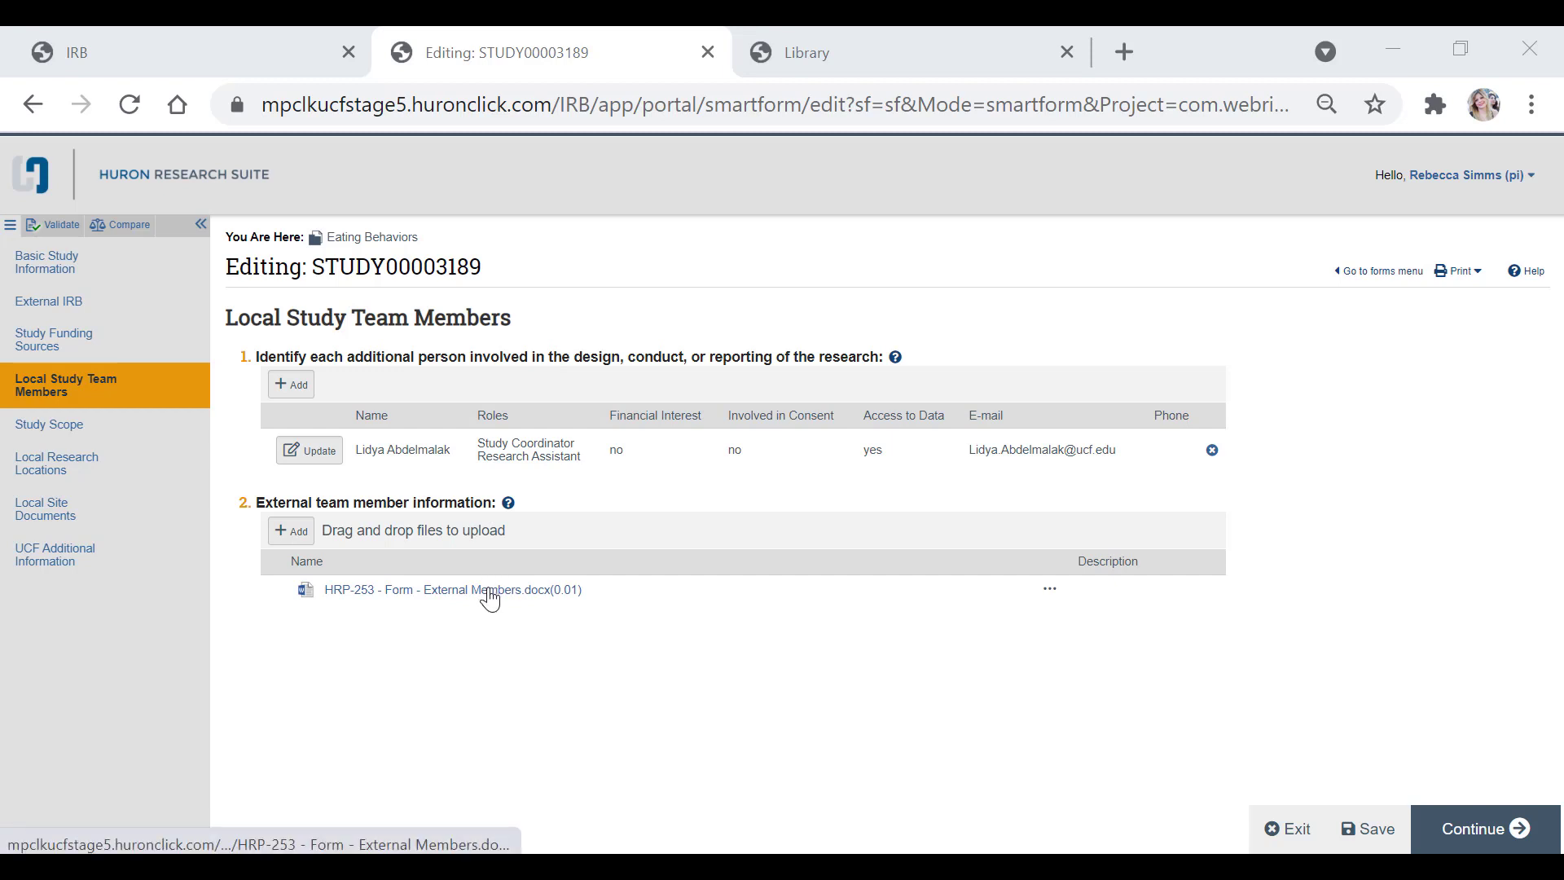
Examine the available actions for the uploaded External Members form and continue to the Study Scope page
{"action": "left_click", "coordinate": [1051, 590]}
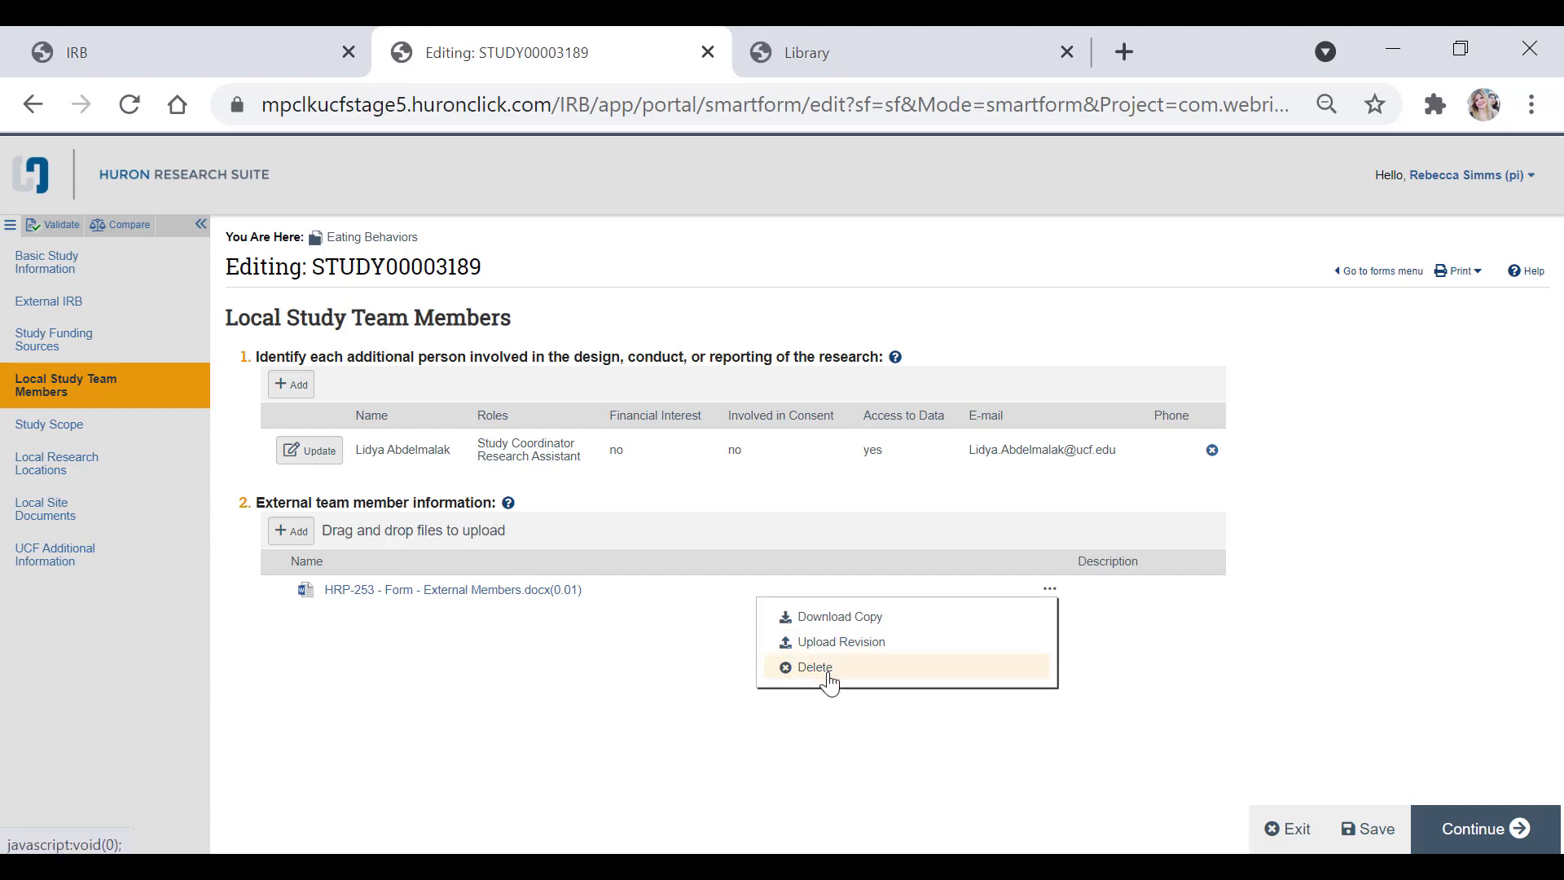
{"action": "left_click", "coordinate": [1173, 655]}
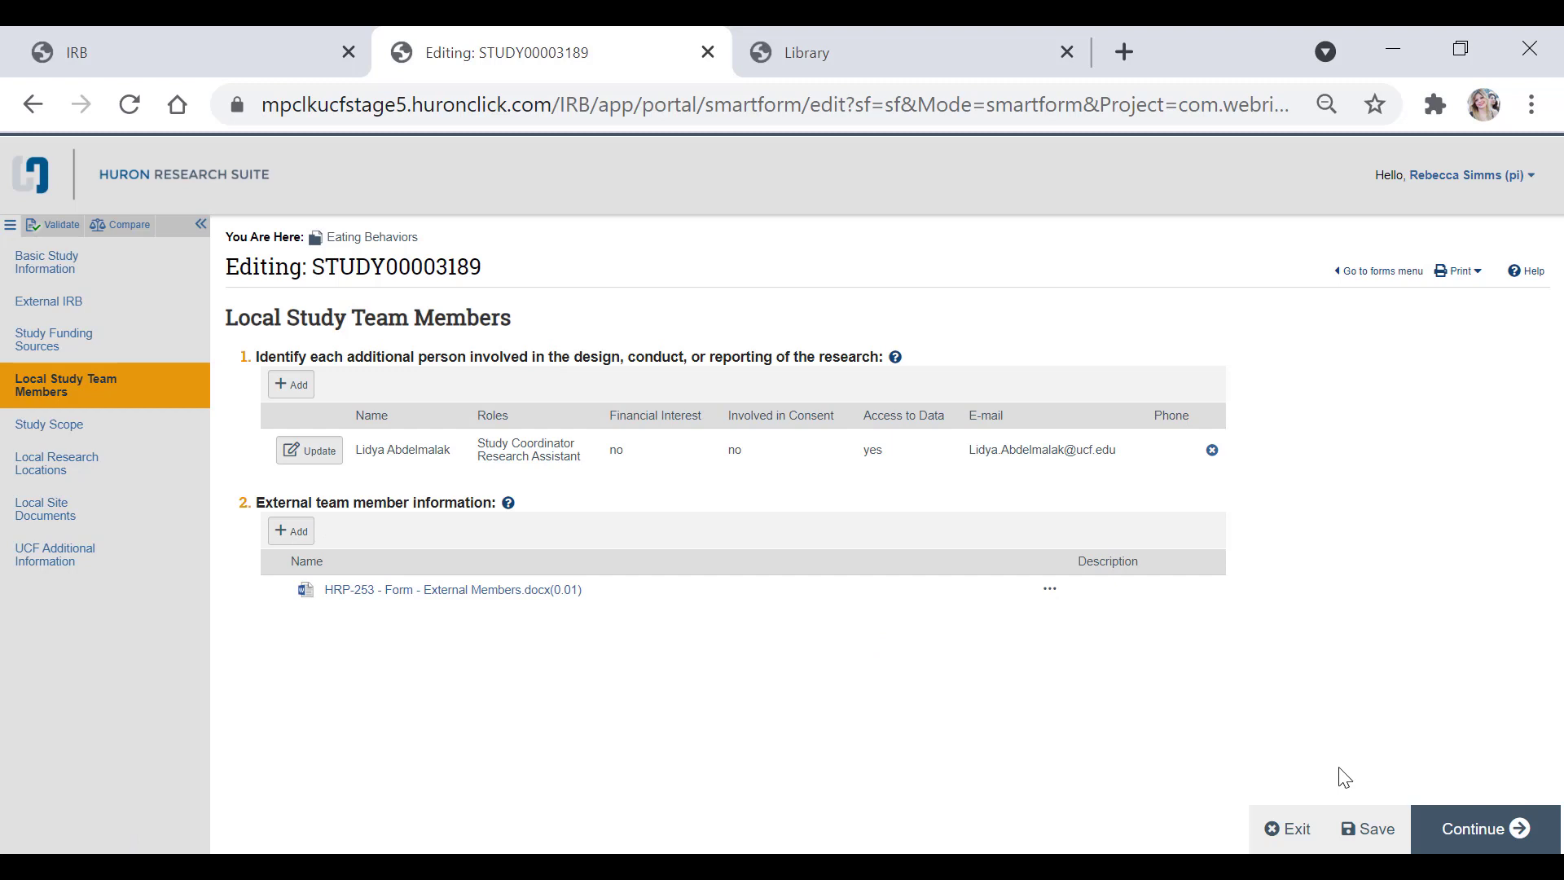
{"action": "left_click", "coordinate": [1474, 831]}
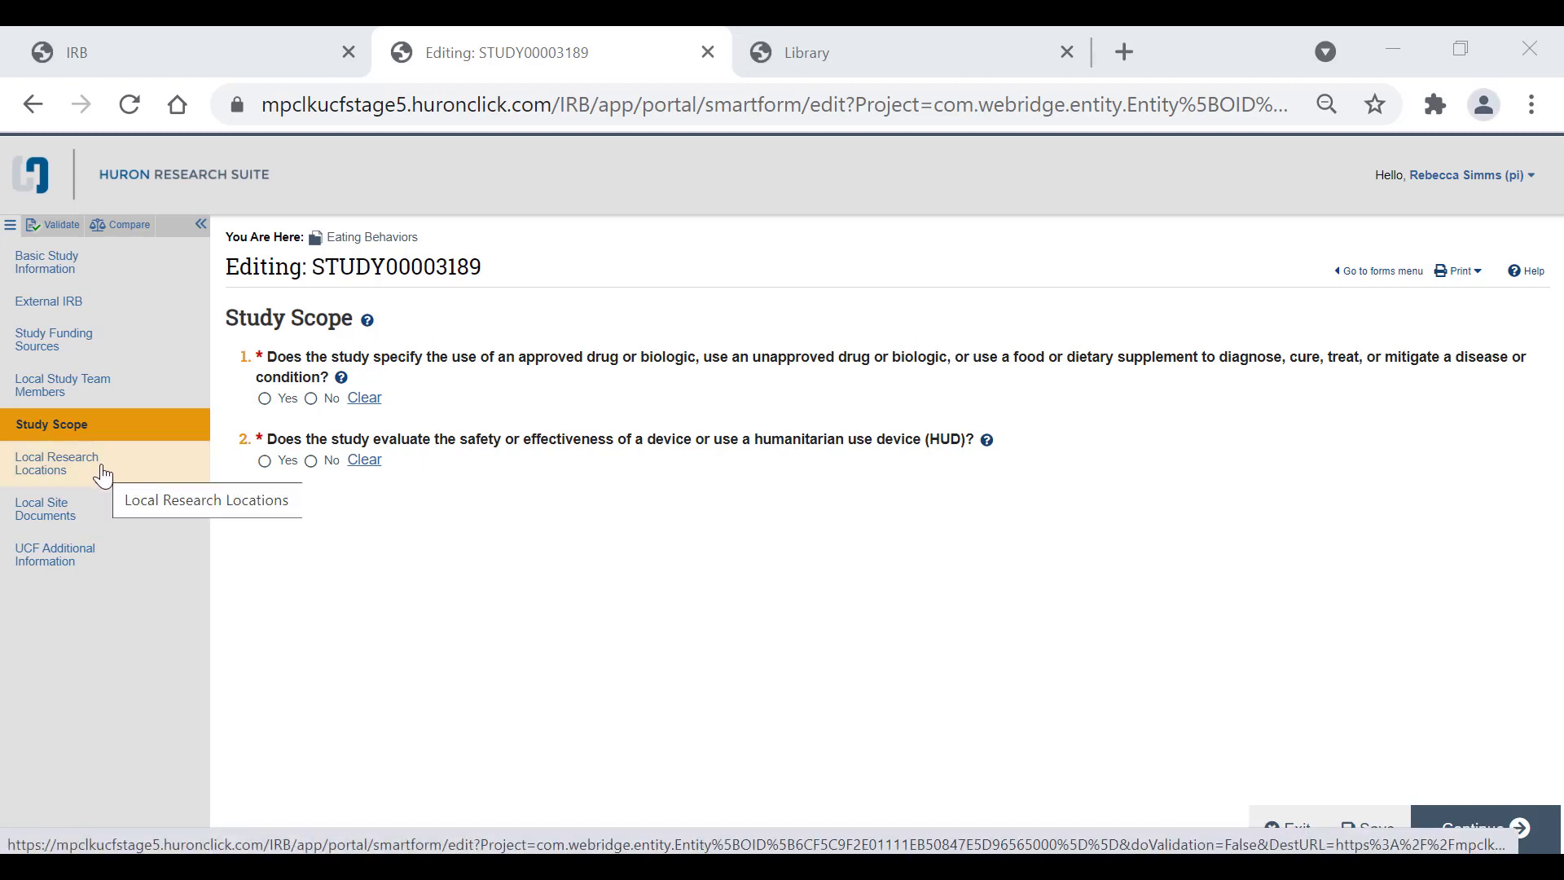
Answer Yes to drug, biologic or supplement use and No to device evaluation, and continue to Local Research Locations
{"action": "left_click", "coordinate": [265, 400]}
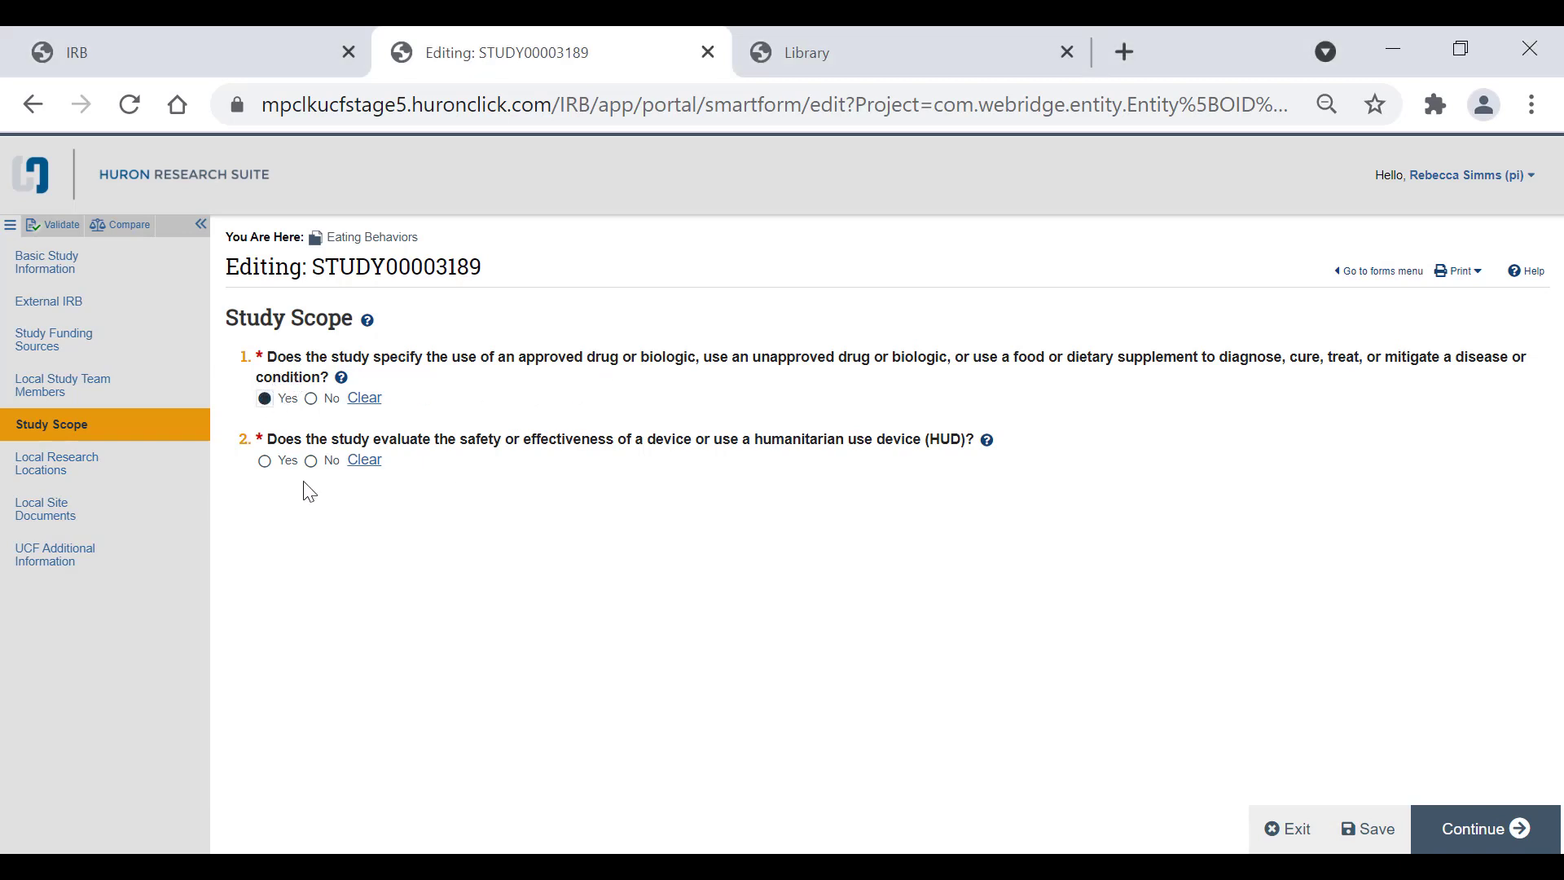
{"action": "left_click", "coordinate": [311, 461]}
{"action": "left_click", "coordinate": [1520, 827]}
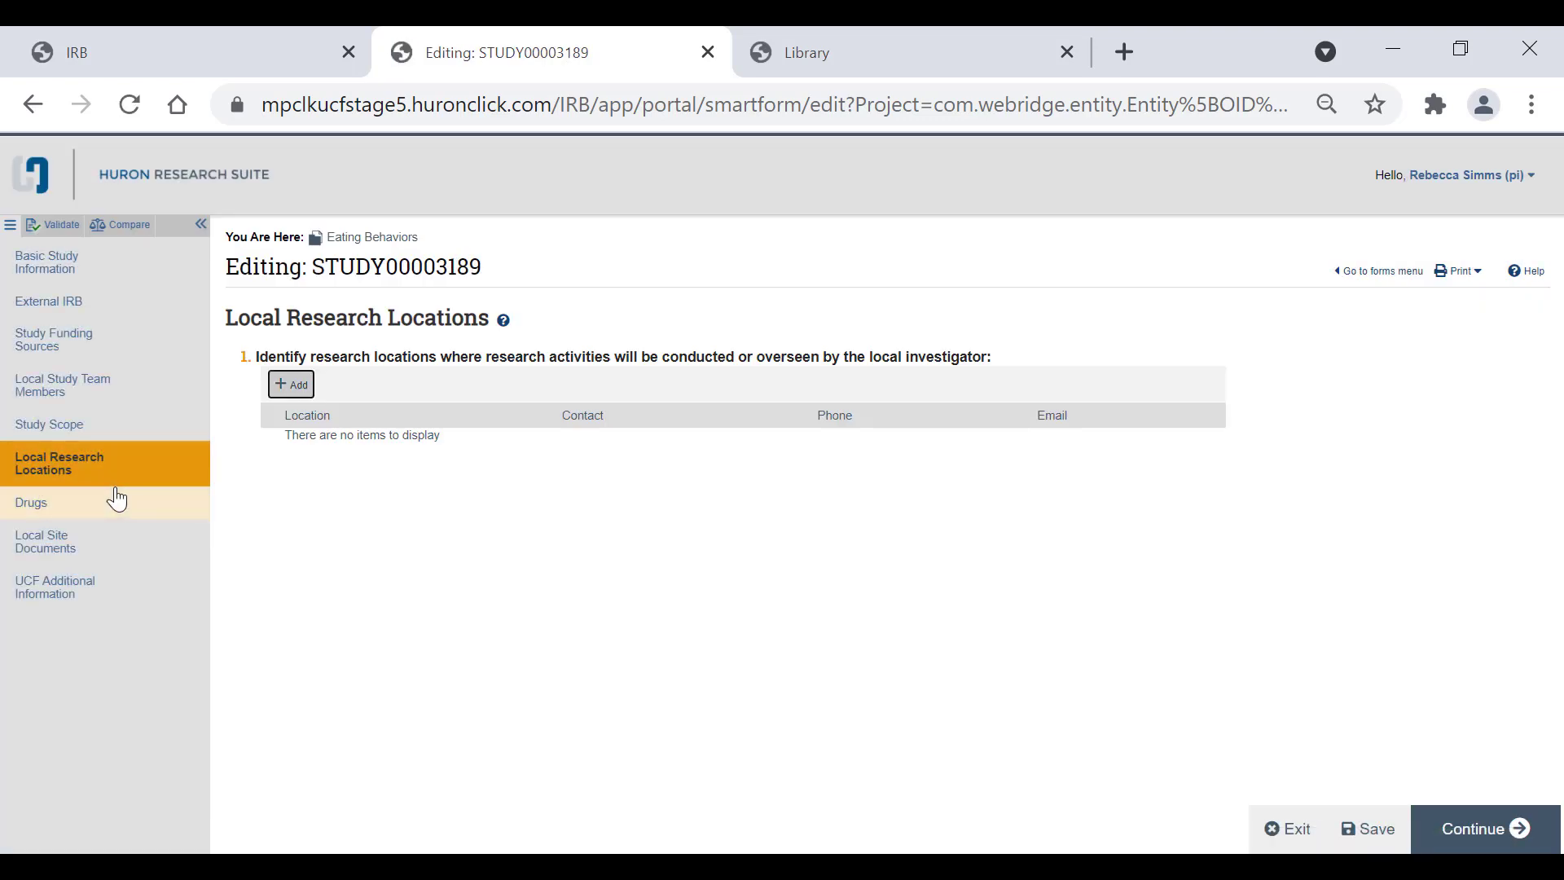
Add CLASSROOM BUILDING II (CB2) as a research location by searching for %classroom%, and continue to the Drugs page
{"action": "left_click", "coordinate": [314, 391]}
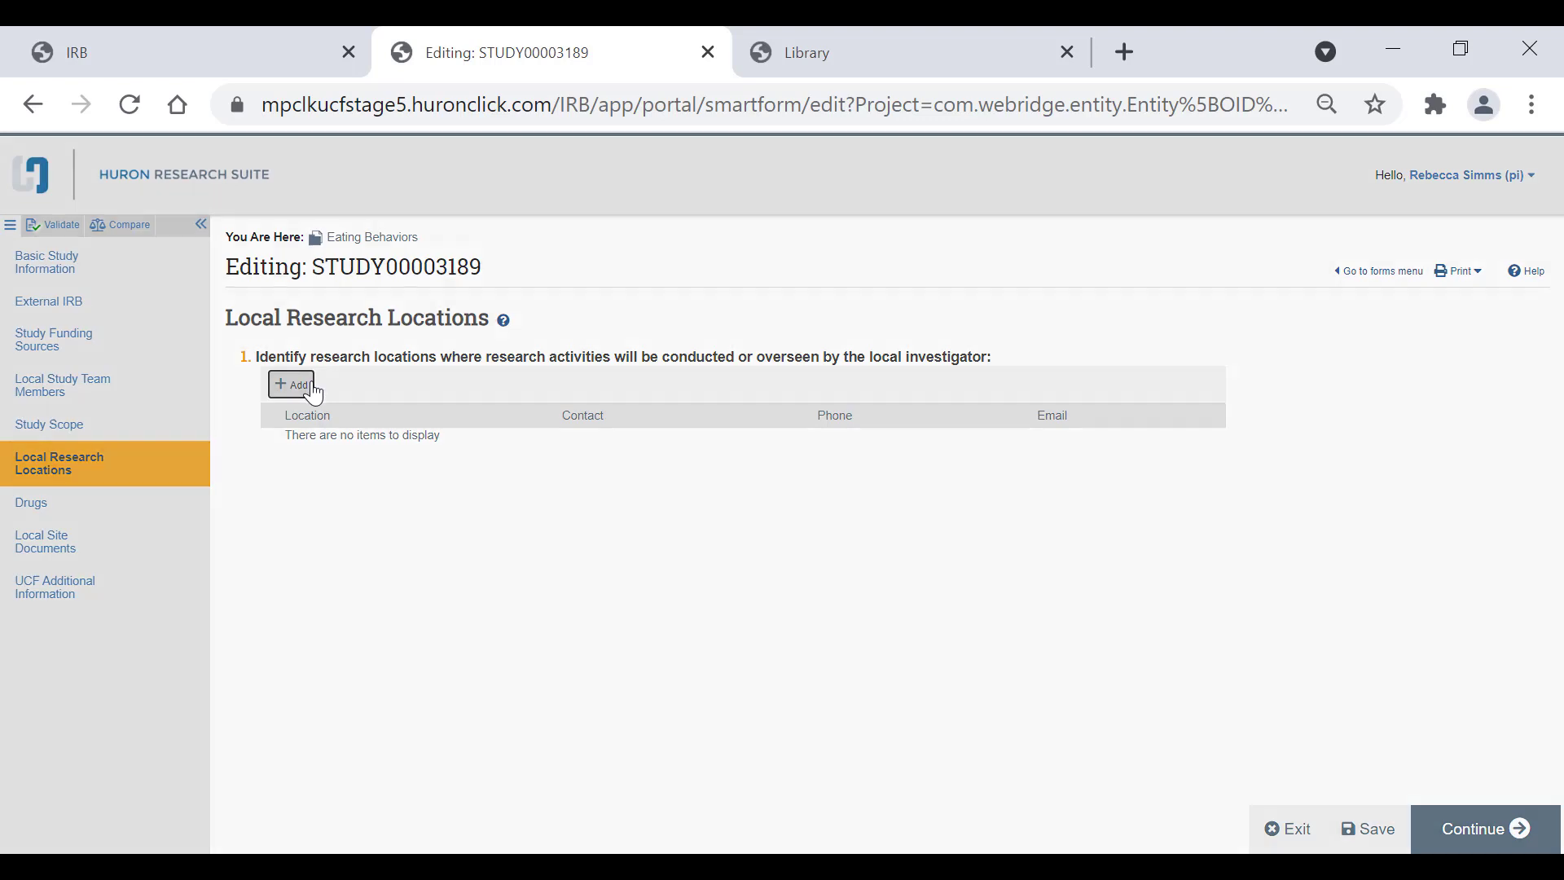
{"action": "left_click", "coordinate": [716, 292]}
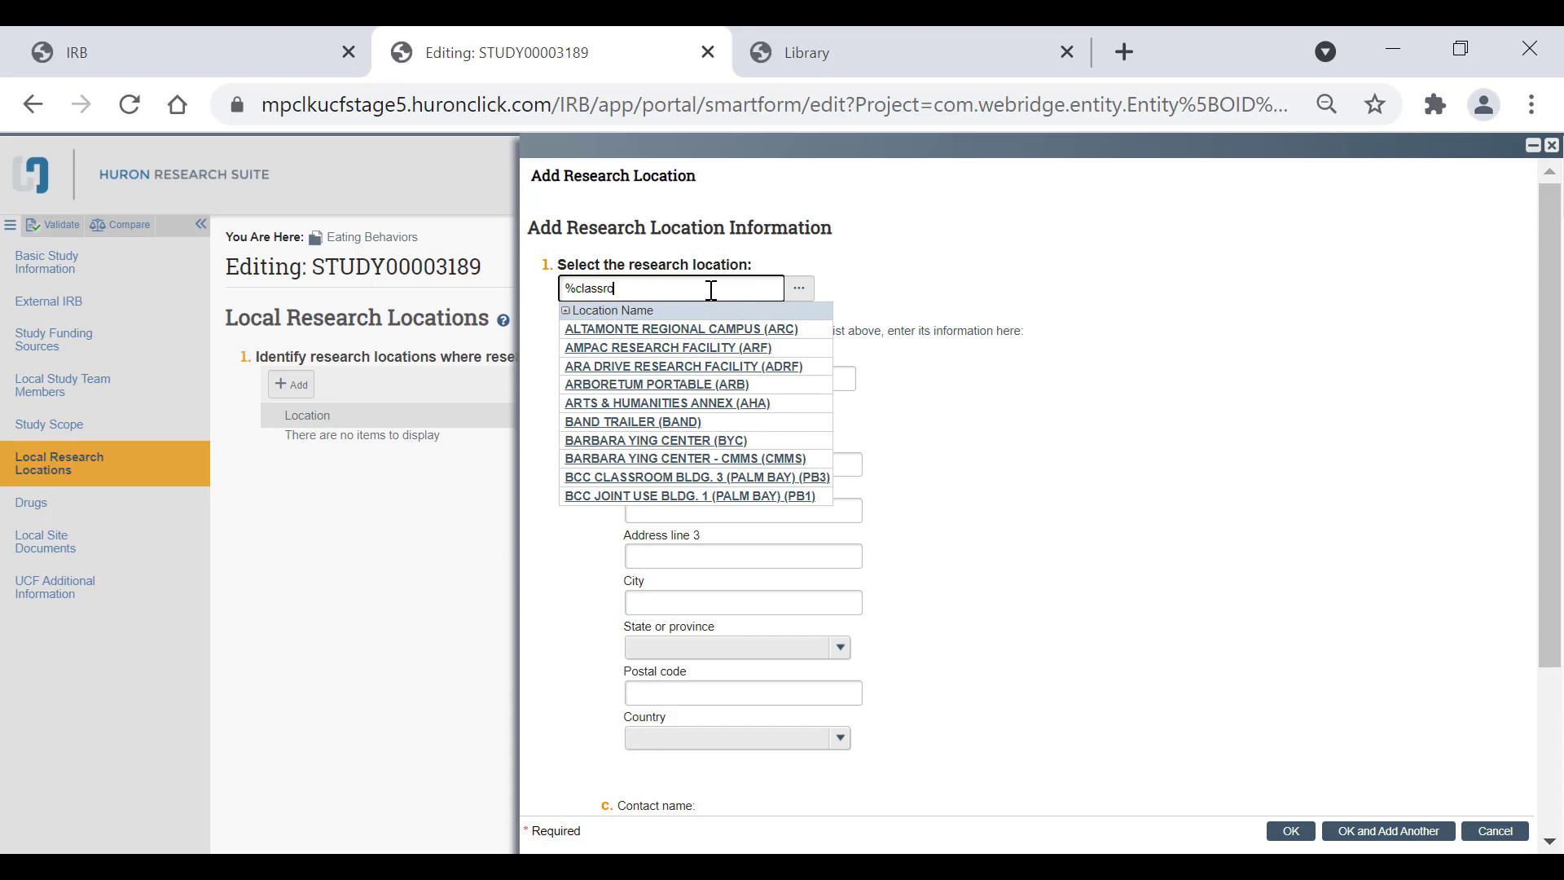
{"action": "type", "text": "%classroom%"}
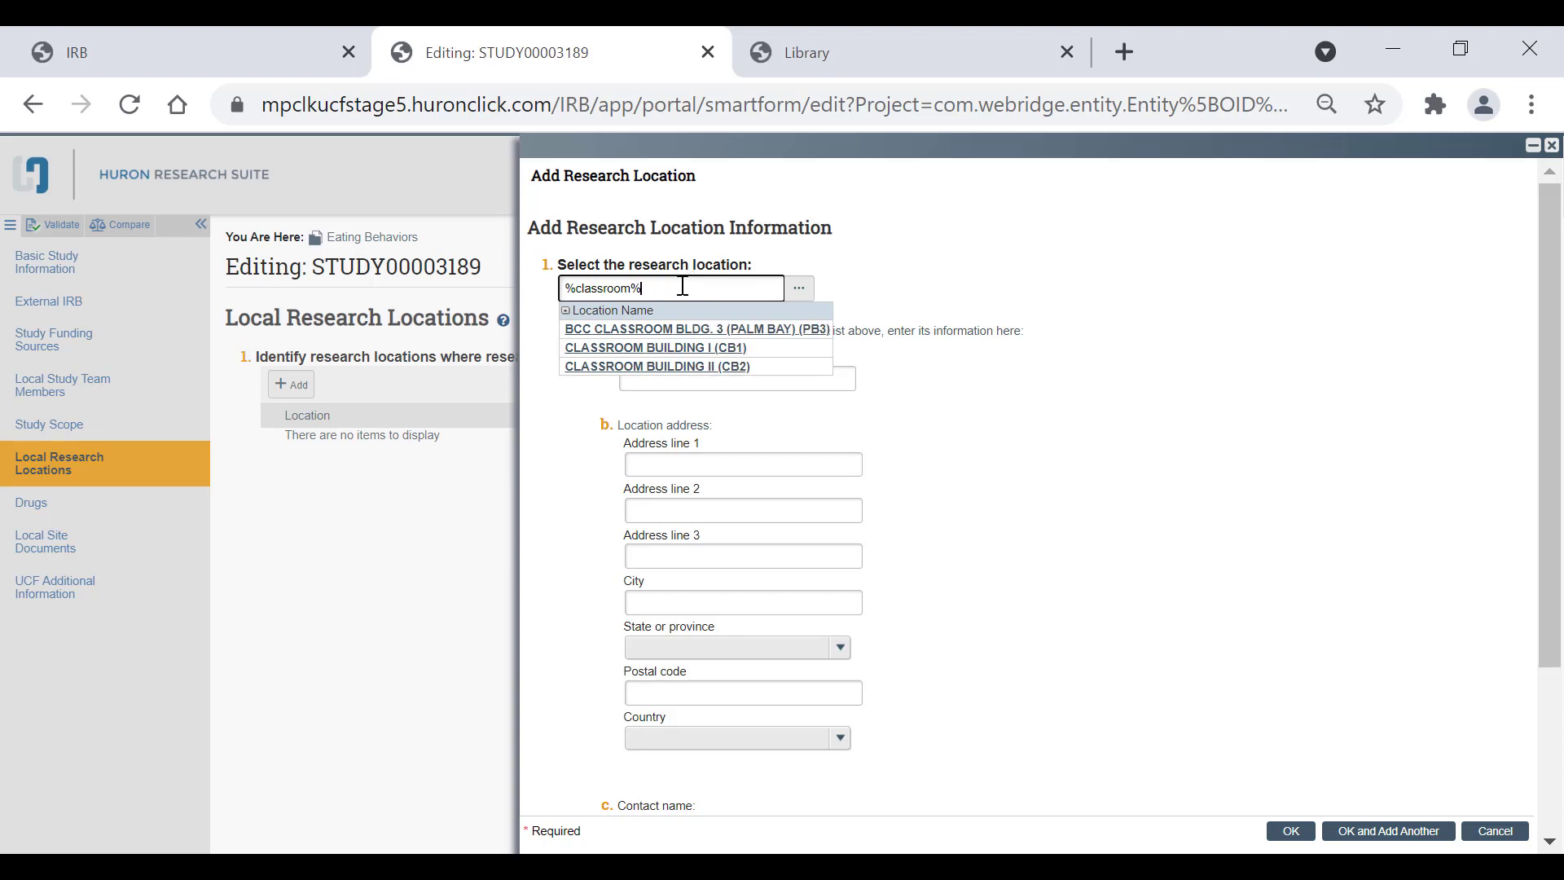
{"action": "left_click", "coordinate": [742, 366]}
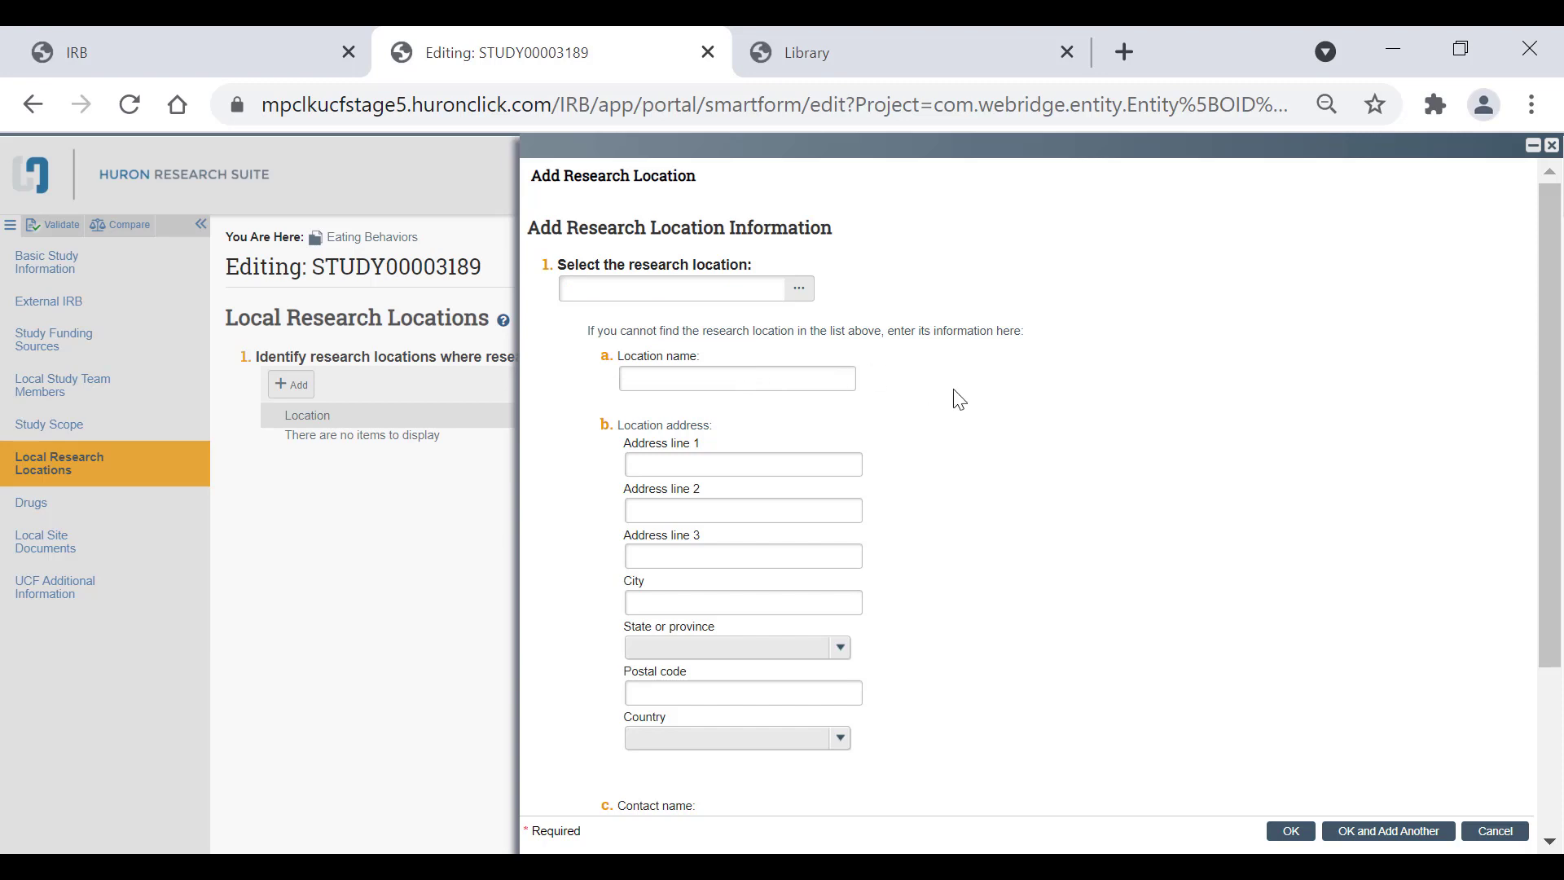
{"action": "scroll", "coordinate": [957, 407], "scroll_direction": "down", "scroll_amount": 2}
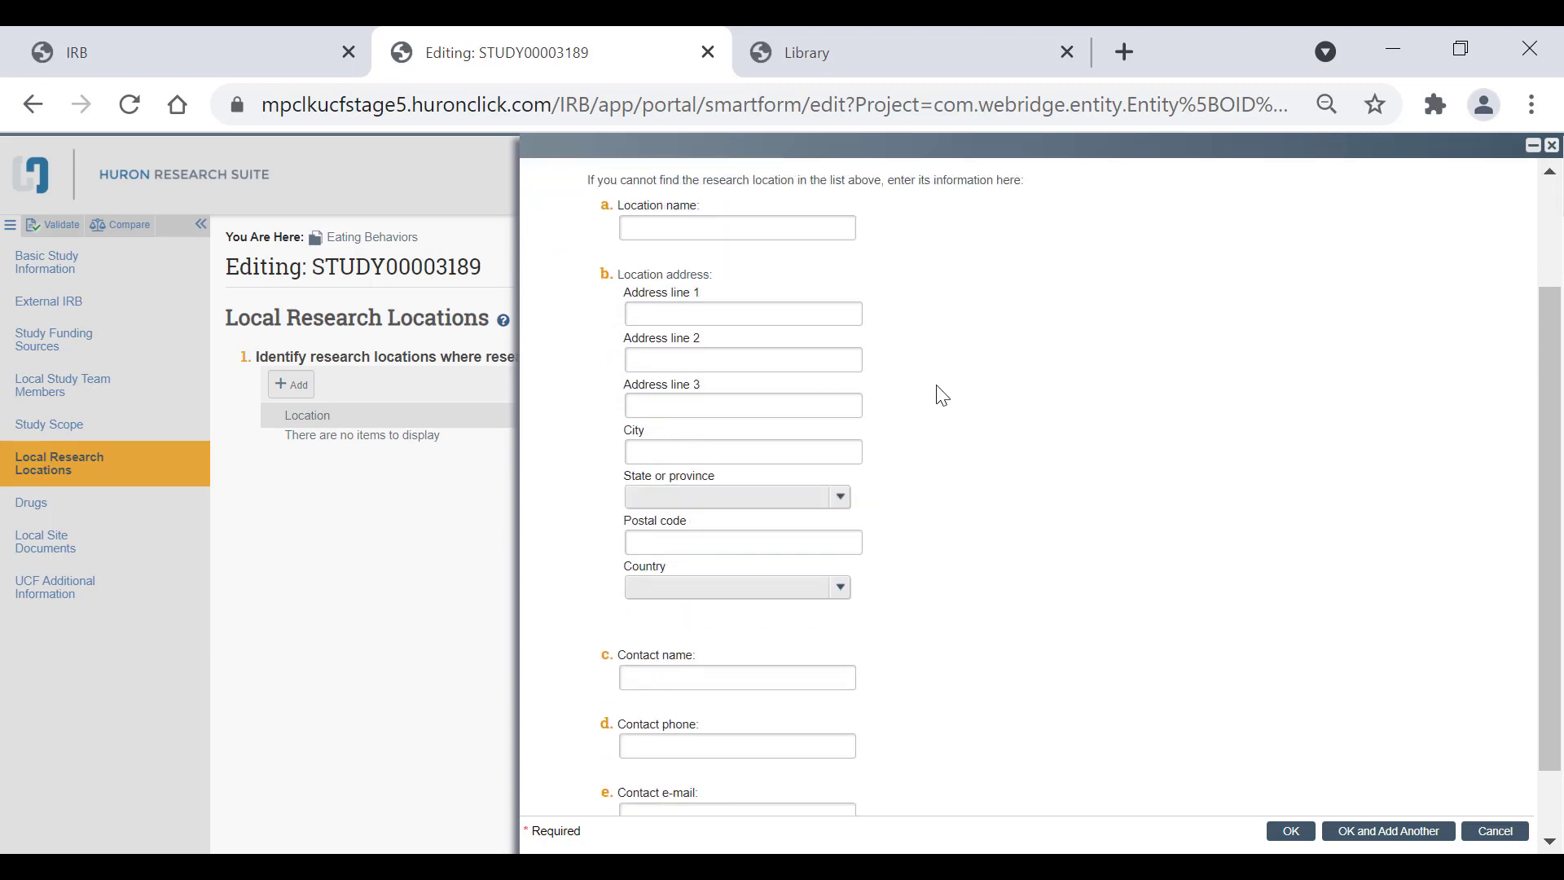
{"action": "scroll", "coordinate": [936, 395], "scroll_direction": "up", "scroll_amount": 2}
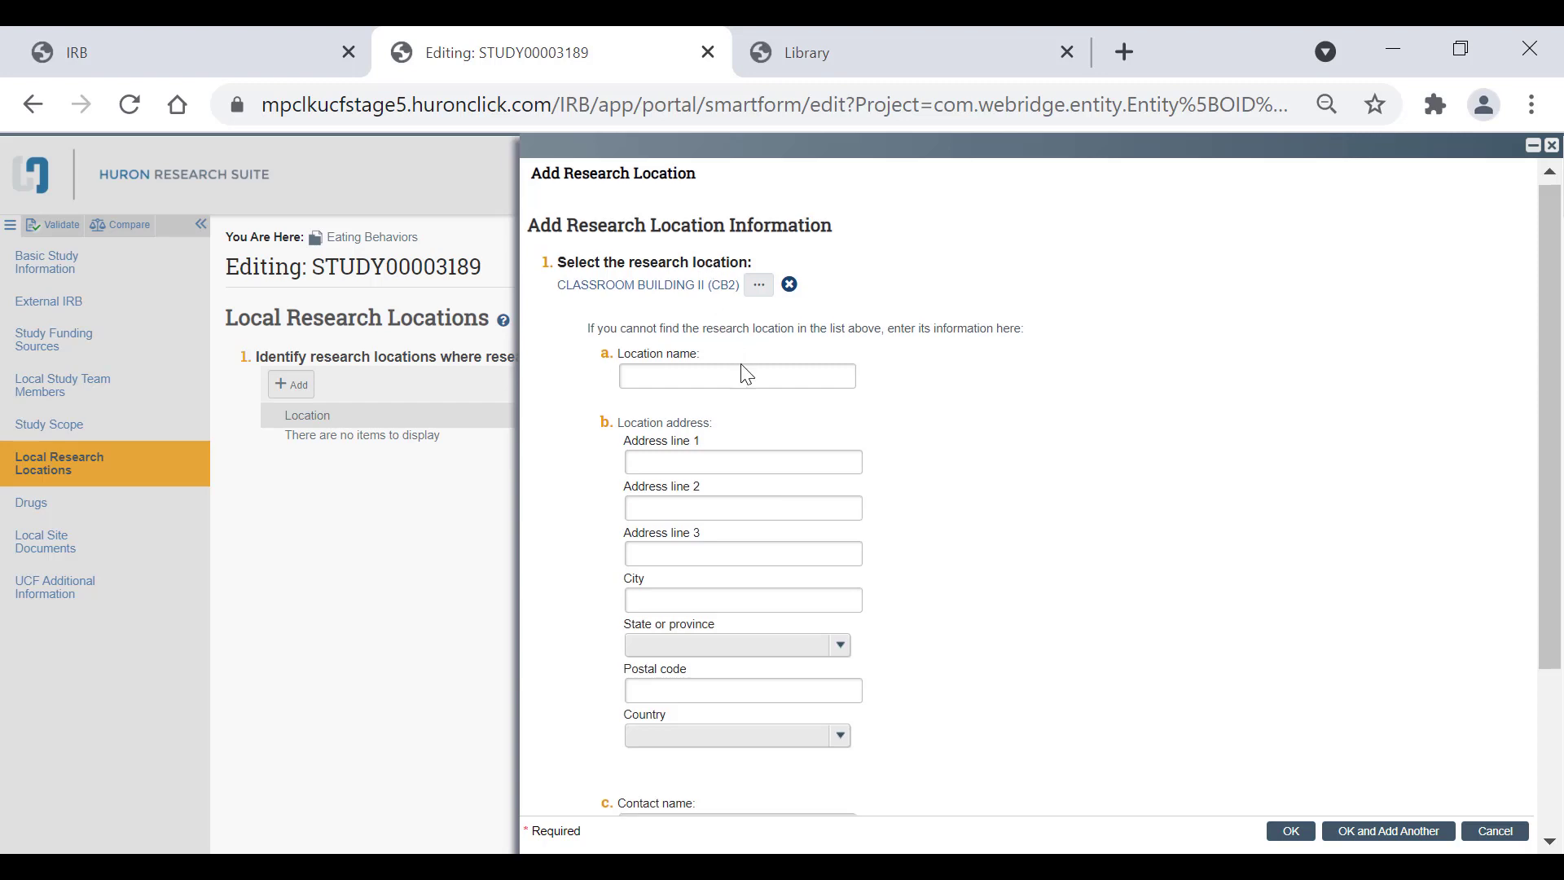
{"action": "scroll", "coordinate": [725, 350], "scroll_direction": "down", "scroll_amount": 3}
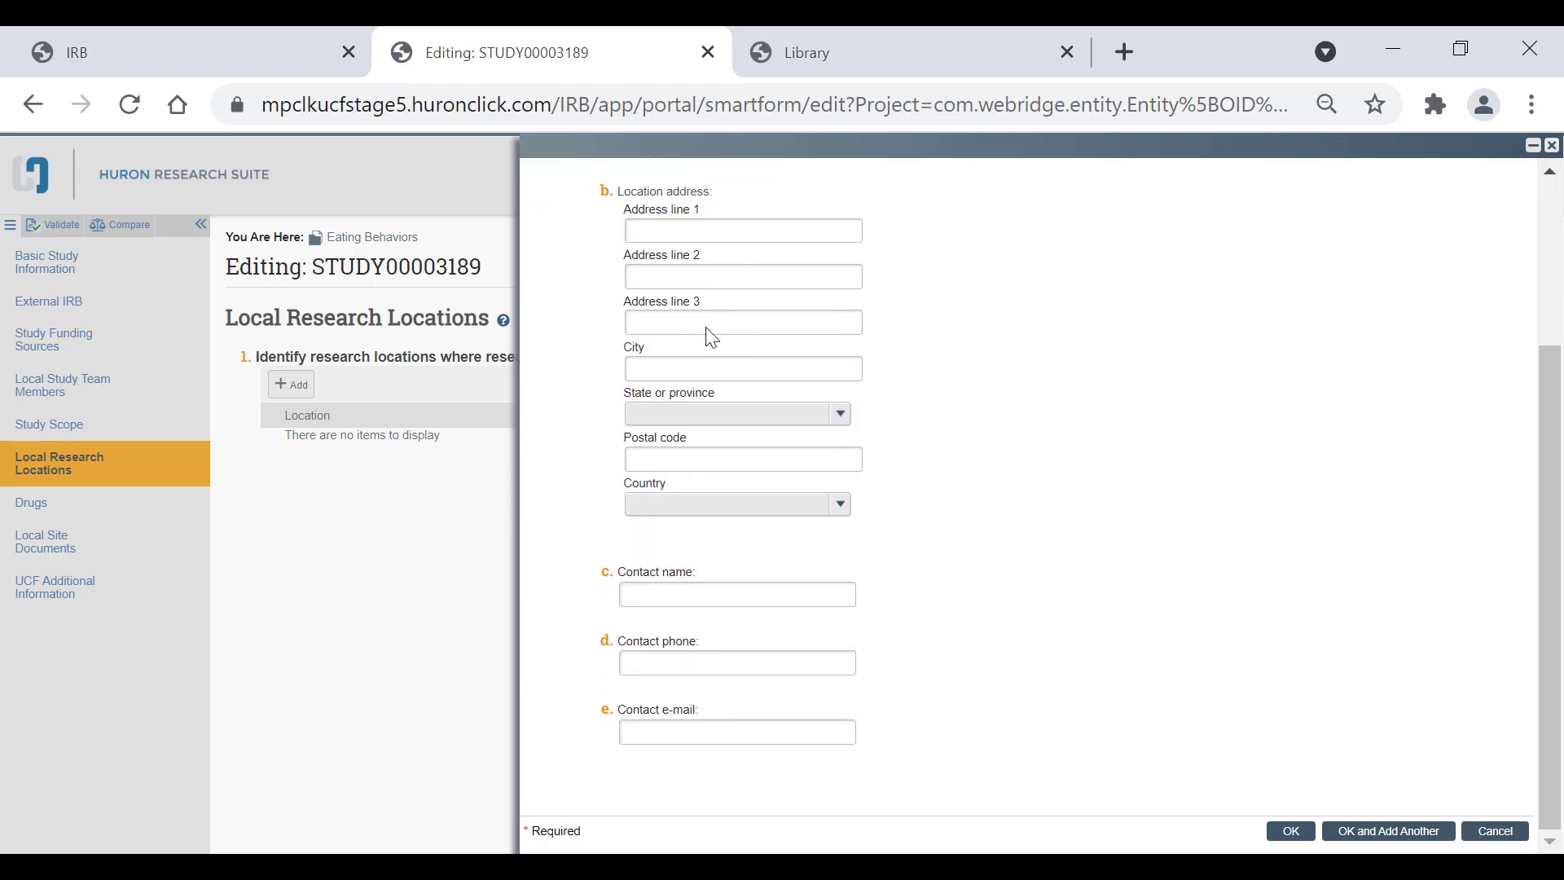
{"action": "left_click", "coordinate": [1289, 834]}
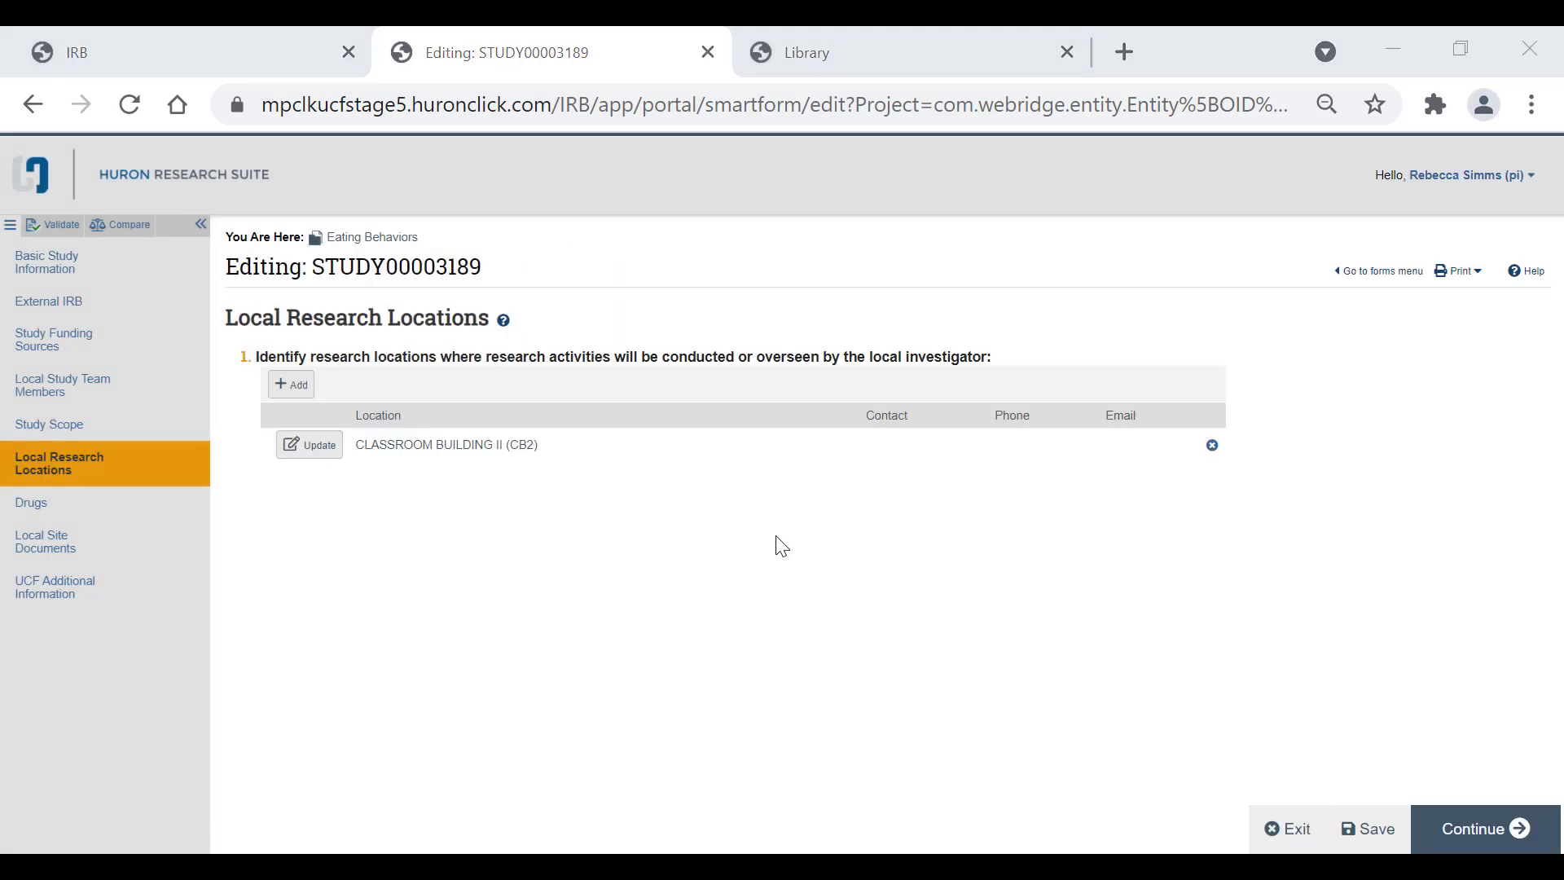
{"action": "left_click", "coordinate": [1460, 844]}
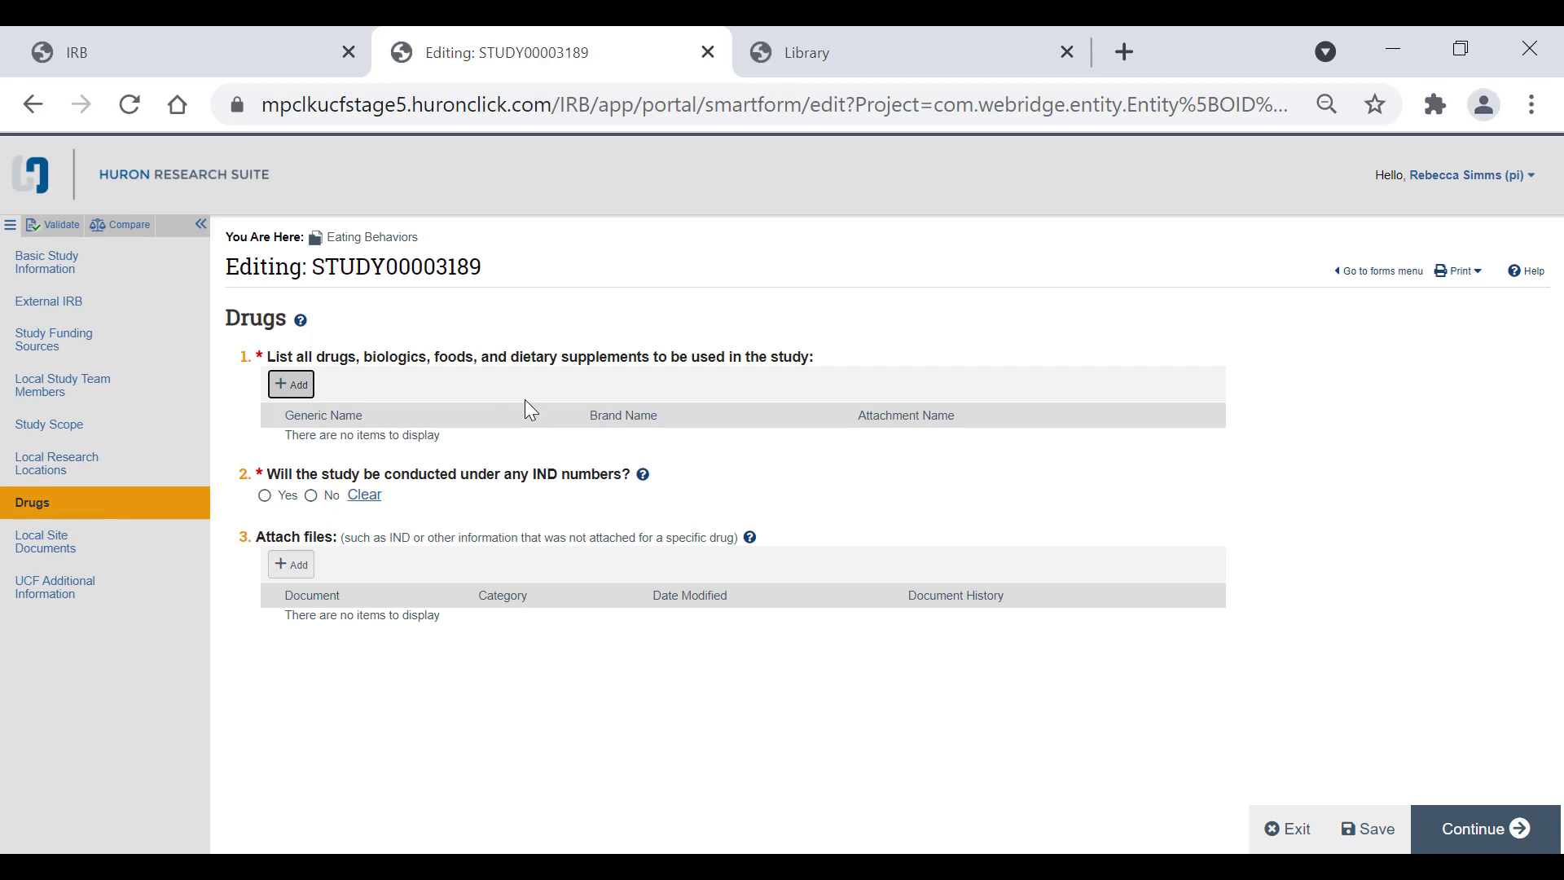
Add ABARELIX from the drug selection list to the study's drugs and start another drug entry
{"action": "left_click", "coordinate": [308, 398]}
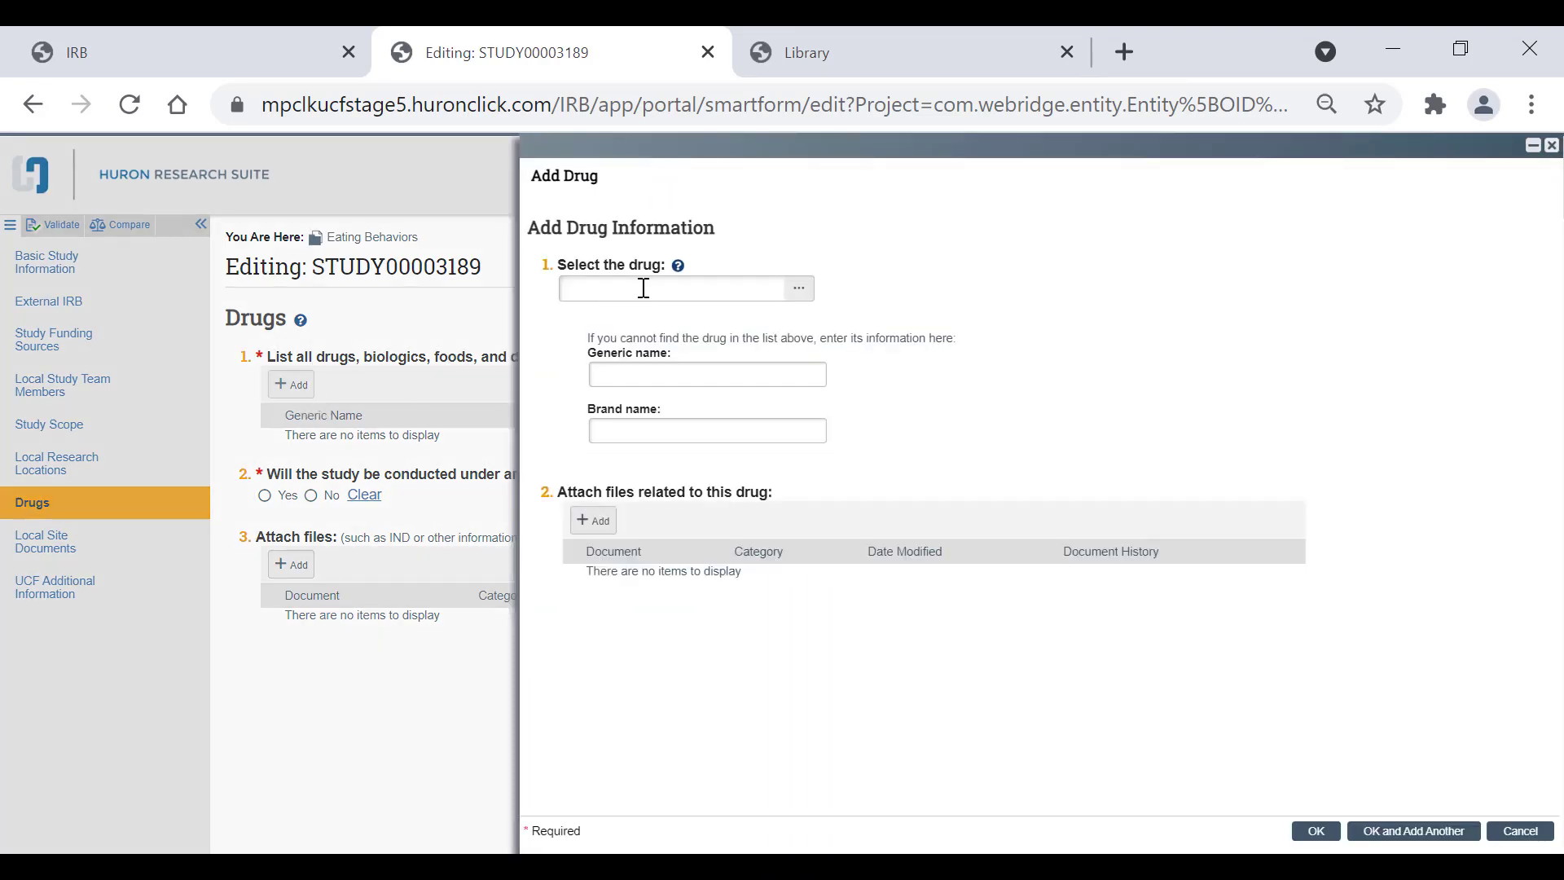
{"action": "left_click", "coordinate": [802, 289]}
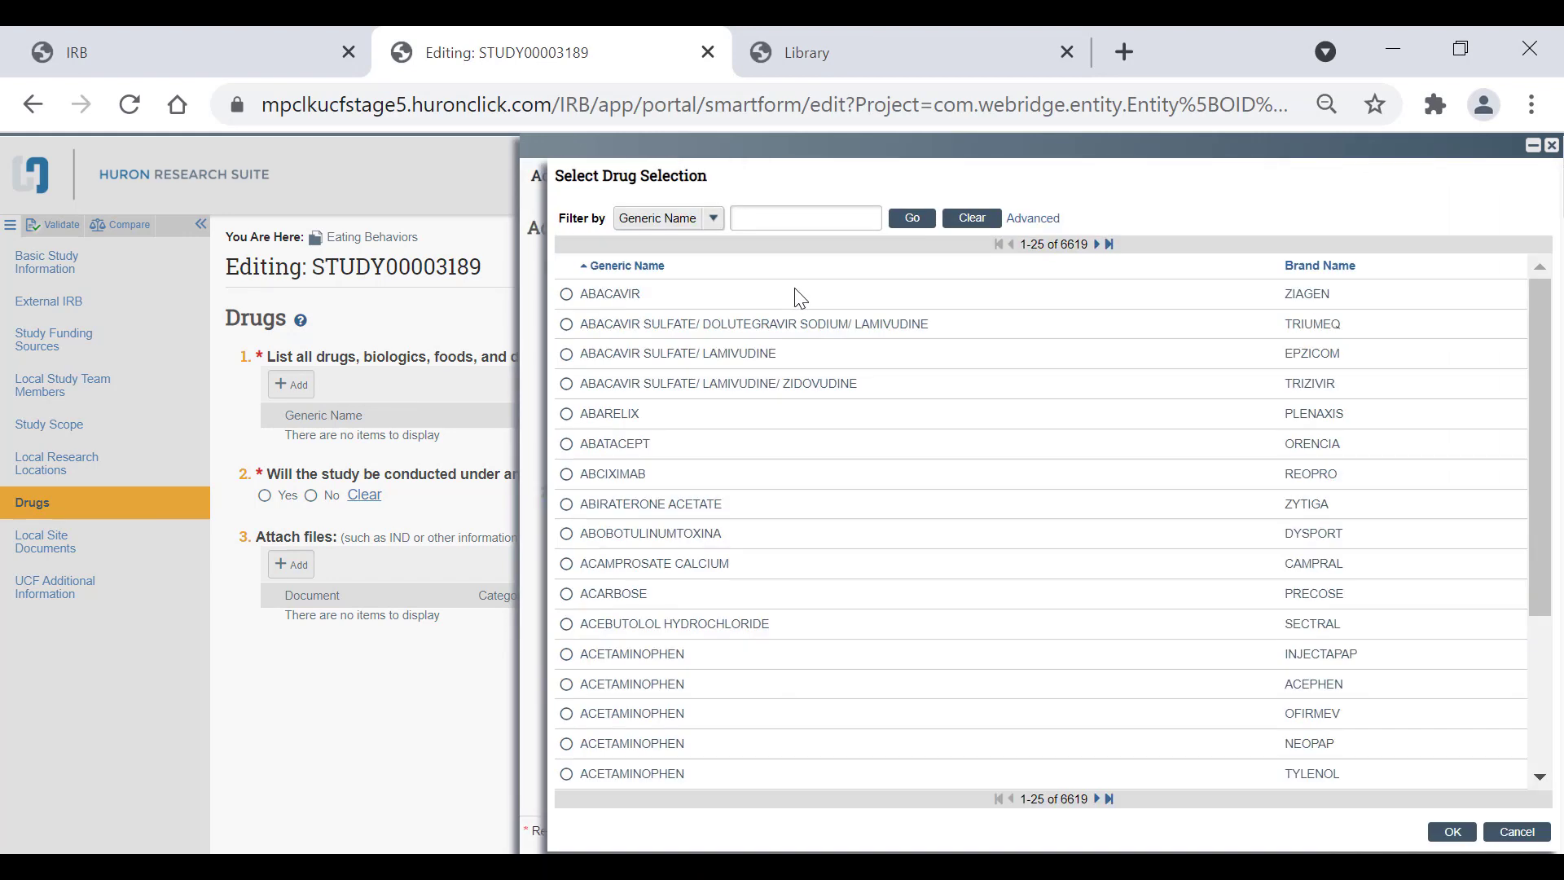
{"action": "left_click", "coordinate": [623, 416]}
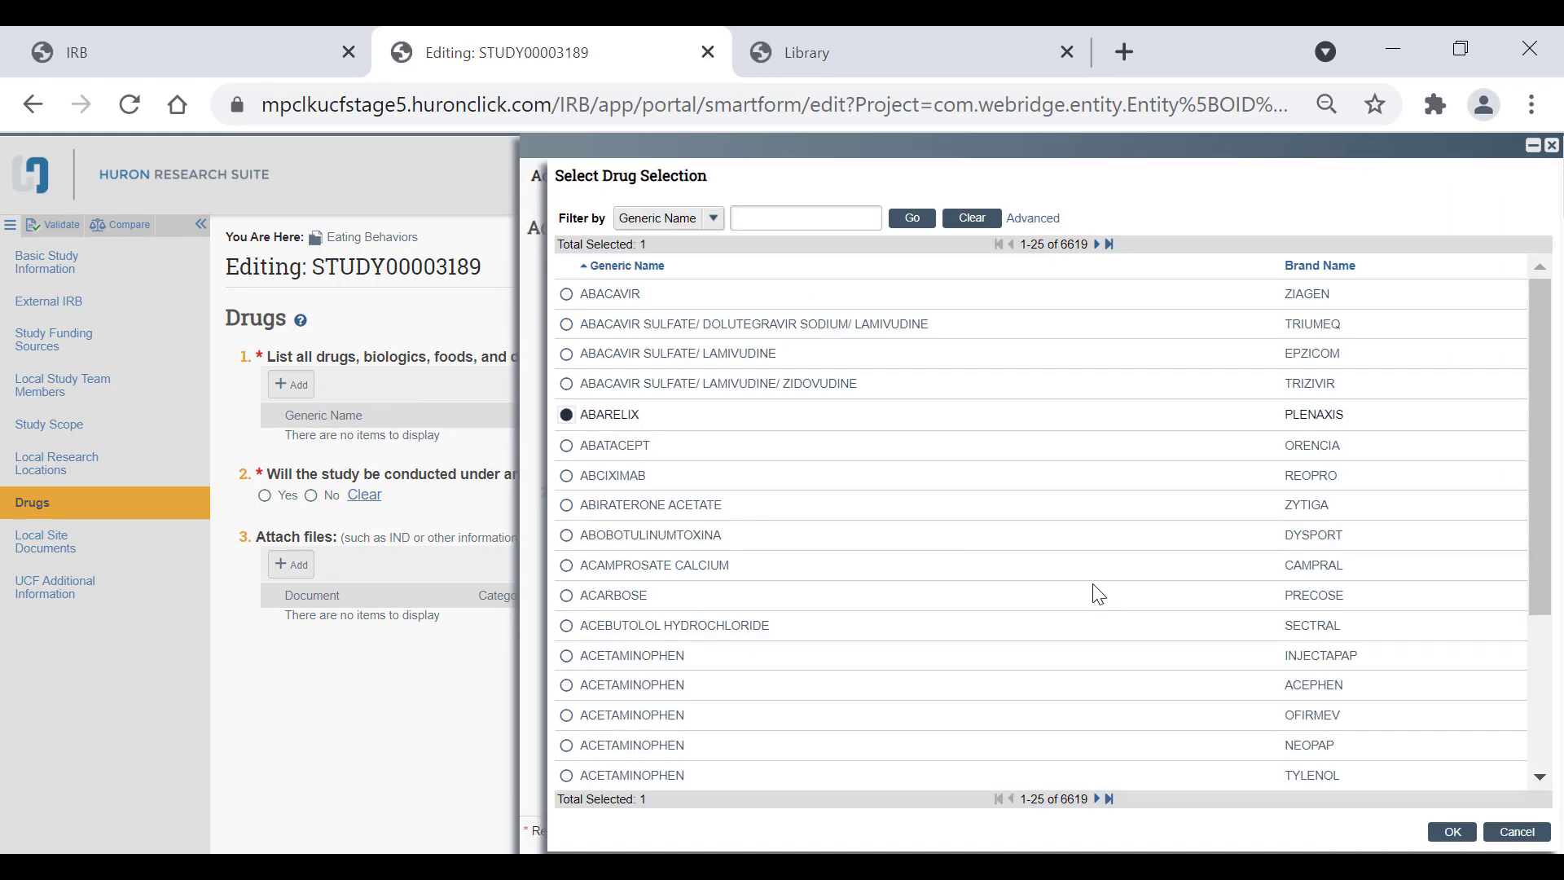
{"action": "left_click", "coordinate": [1452, 831]}
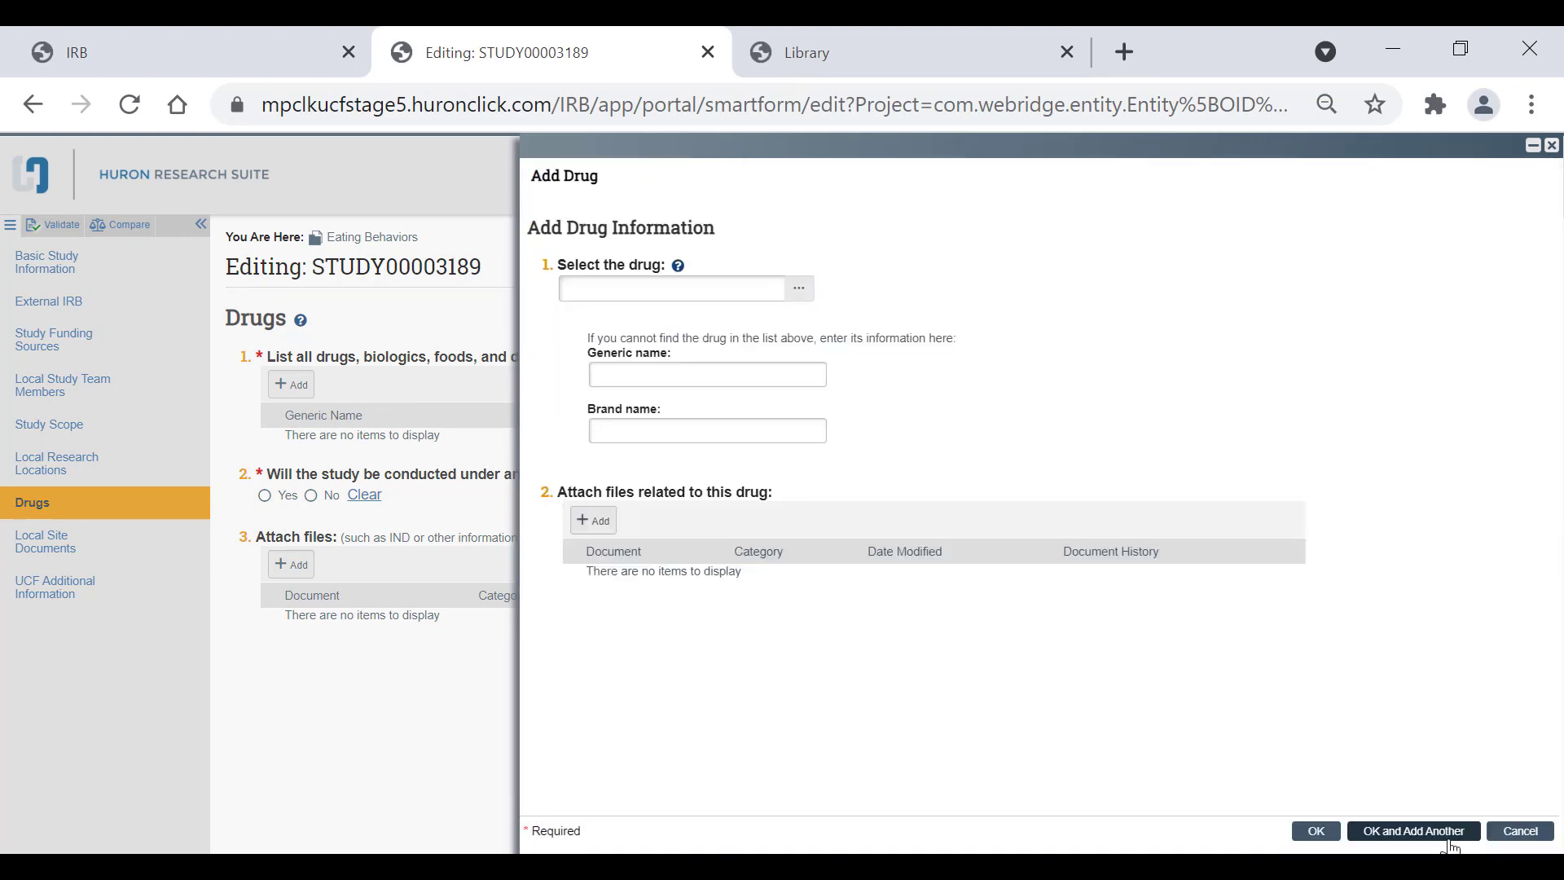
{"action": "left_click", "coordinate": [1447, 834]}
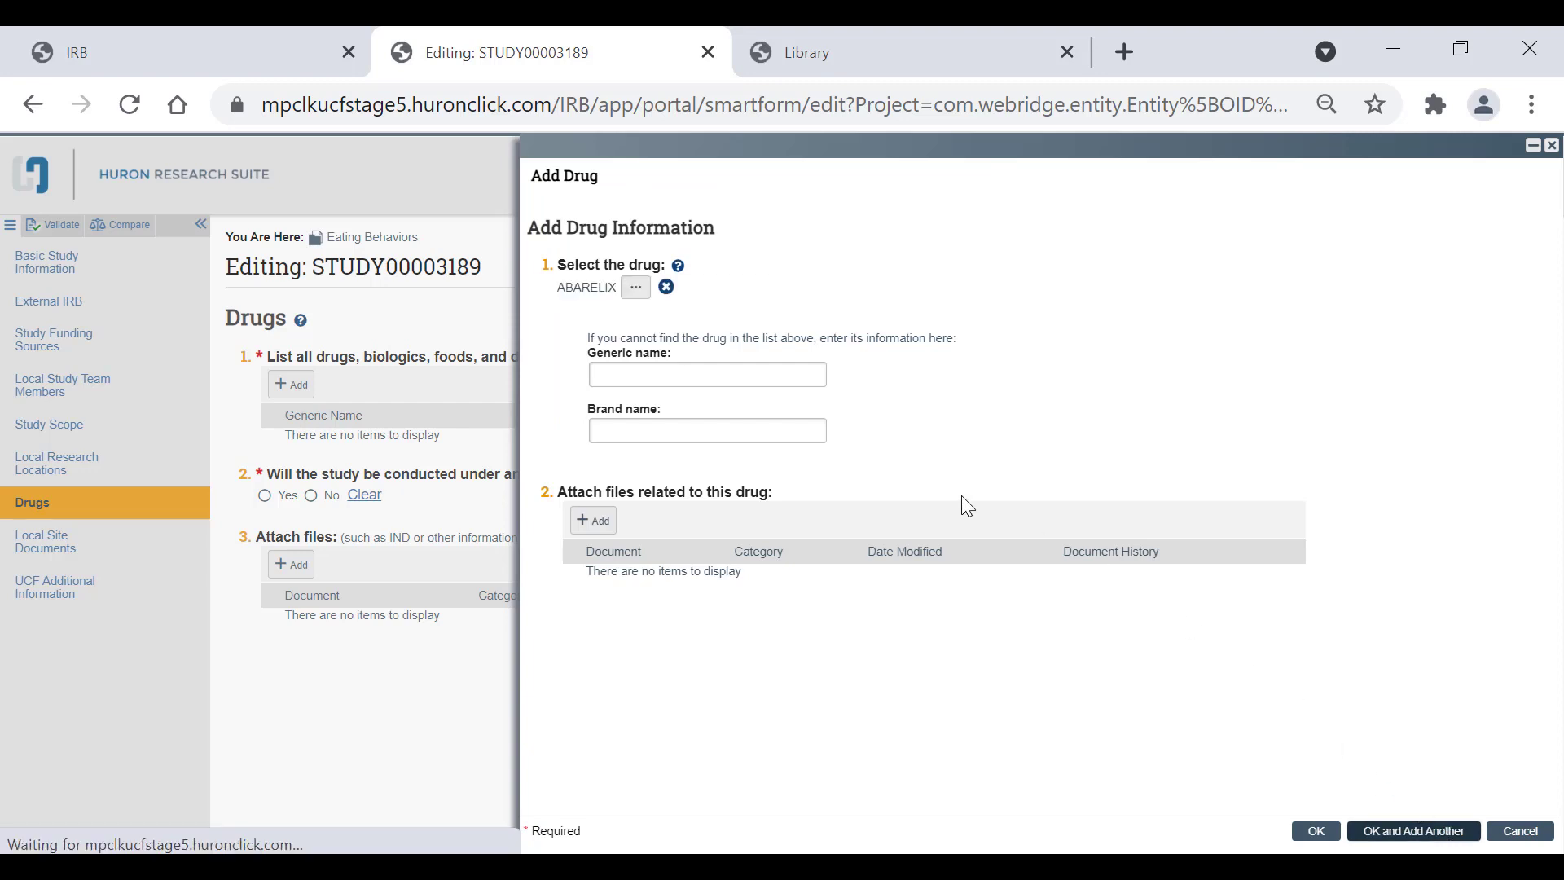
Add ACAMPROSATE CALCIUM from the drug selection list as the second study drug, without a manual name or attachment
{"action": "left_click", "coordinate": [799, 287]}
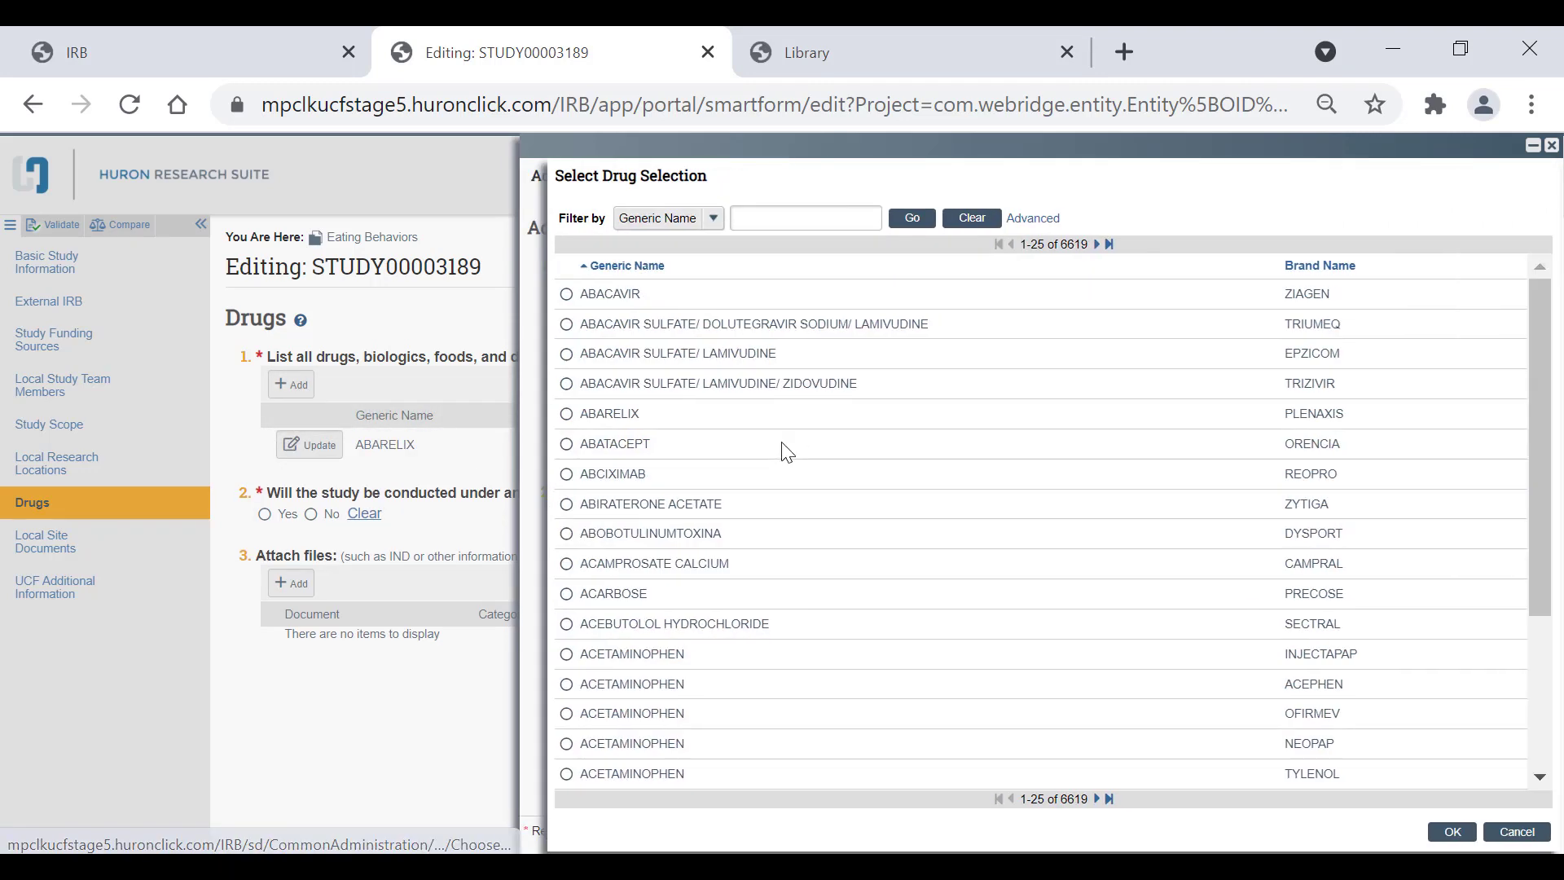
{"action": "left_click", "coordinate": [682, 575]}
{"action": "left_click", "coordinate": [1453, 831]}
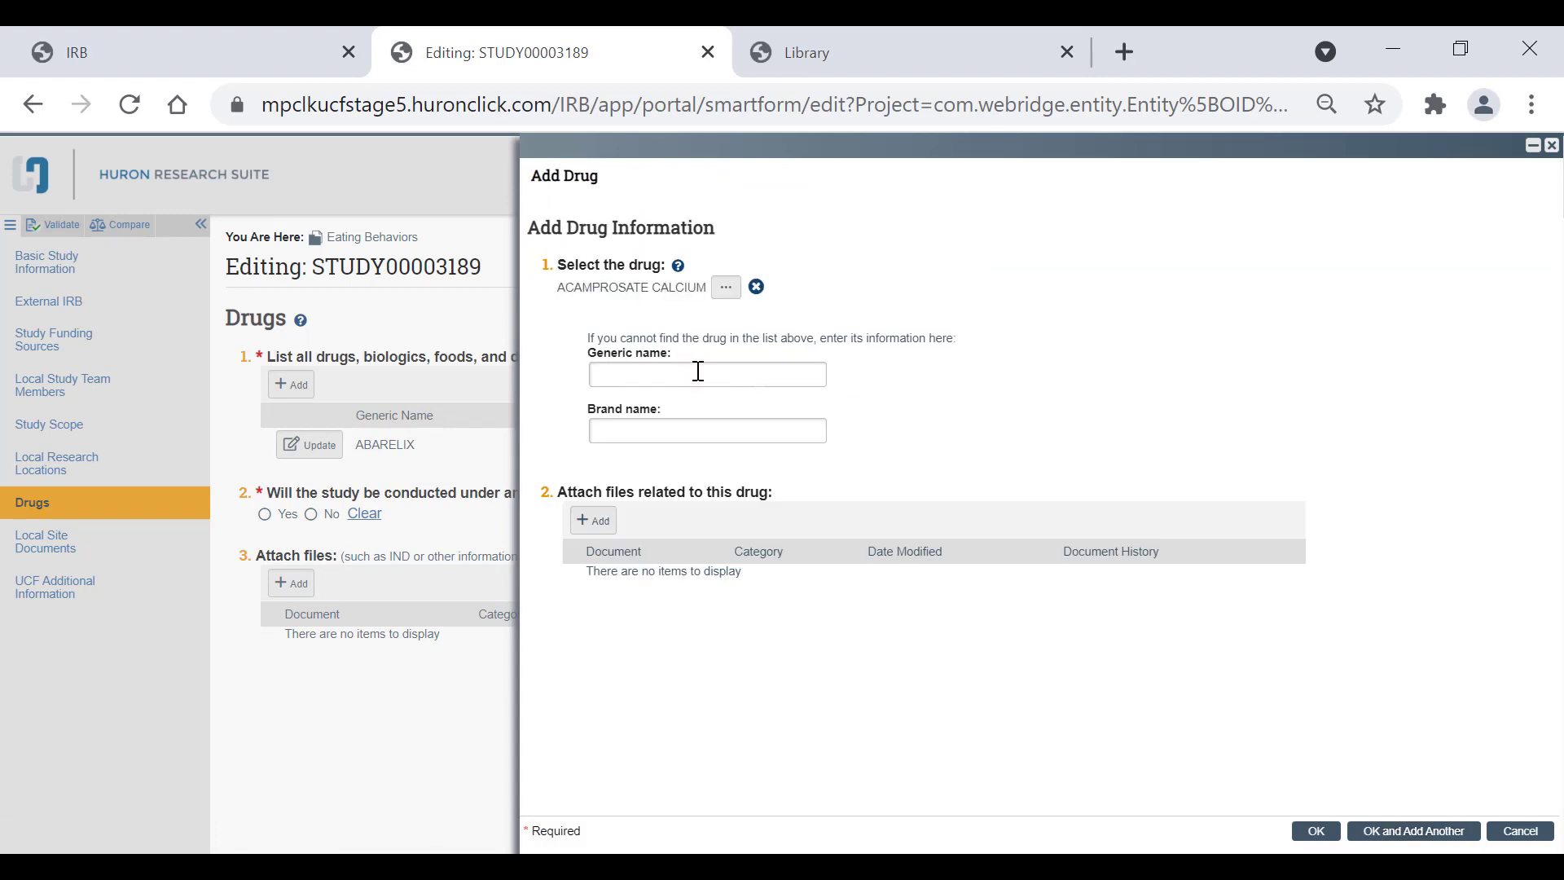
{"action": "left_click", "coordinate": [699, 372]}
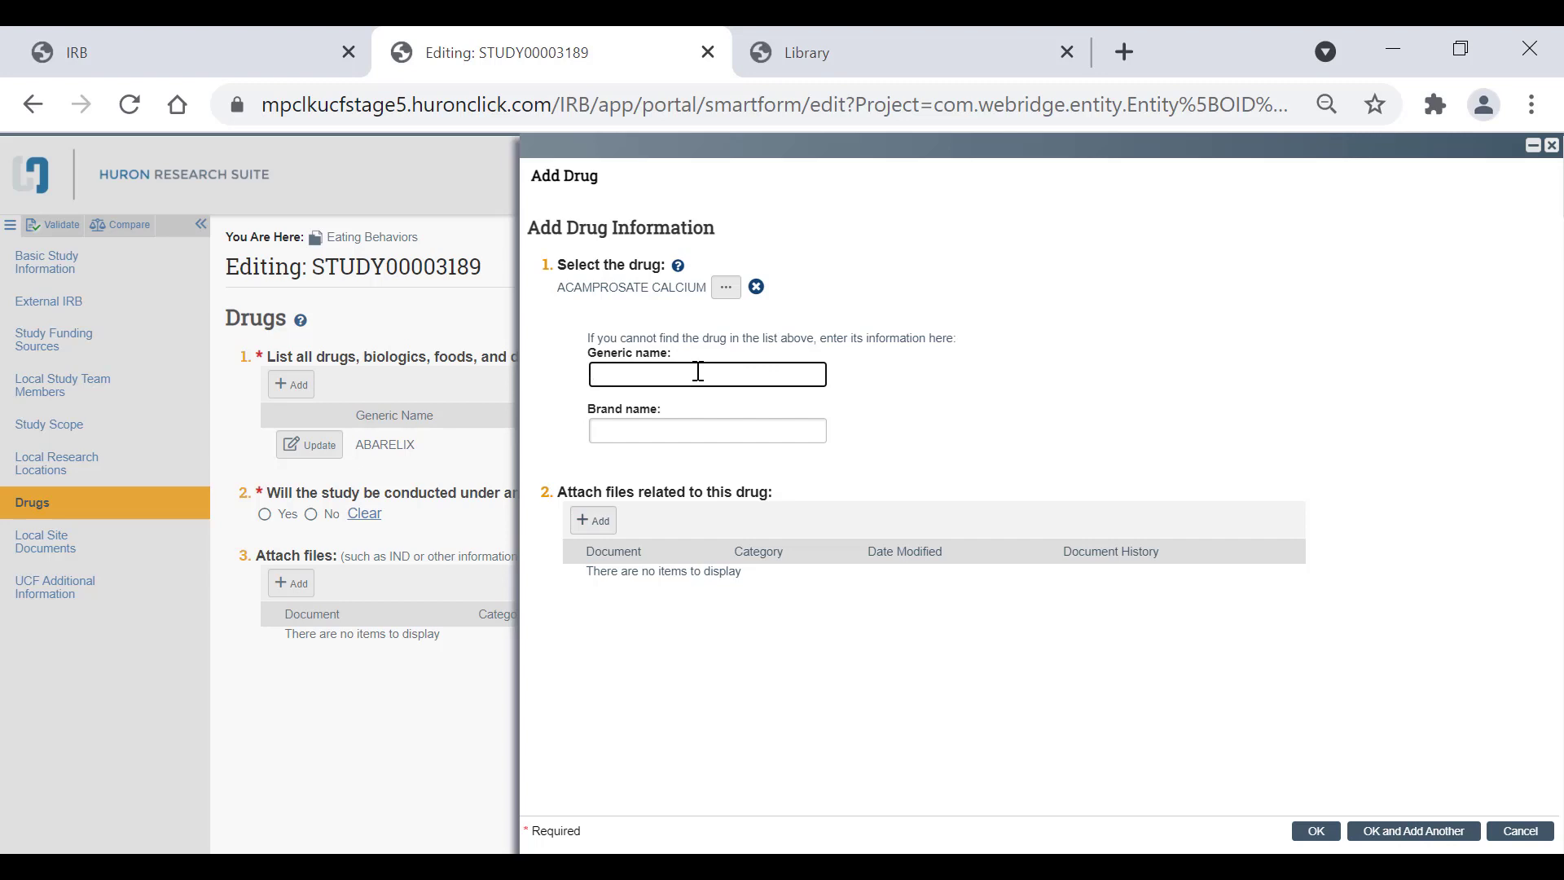
{"action": "left_click", "coordinate": [685, 436]}
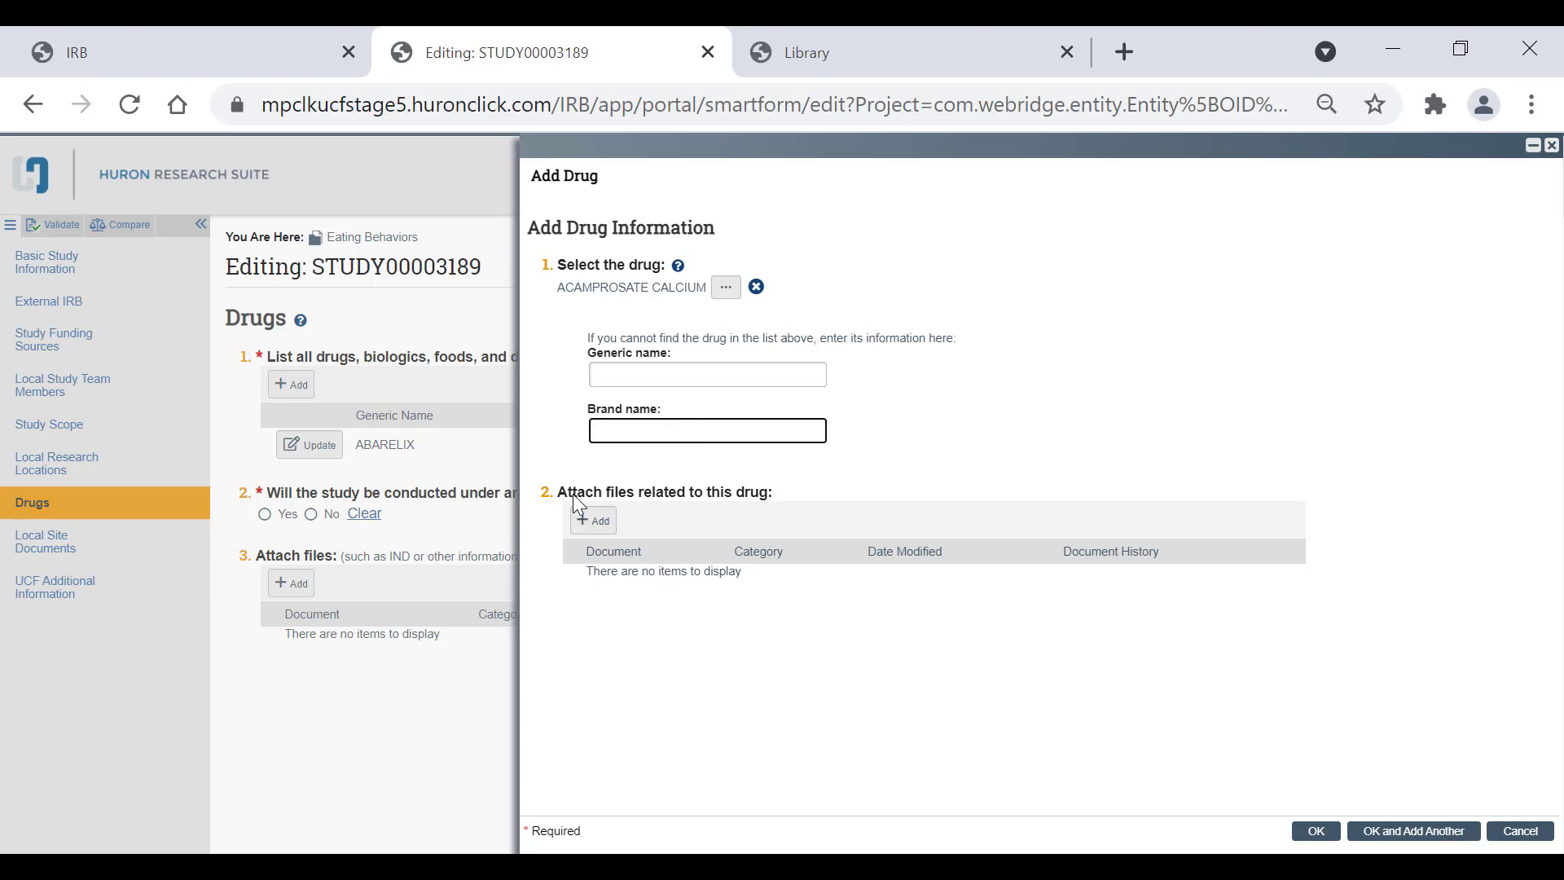
{"action": "left_click", "coordinate": [1315, 831]}
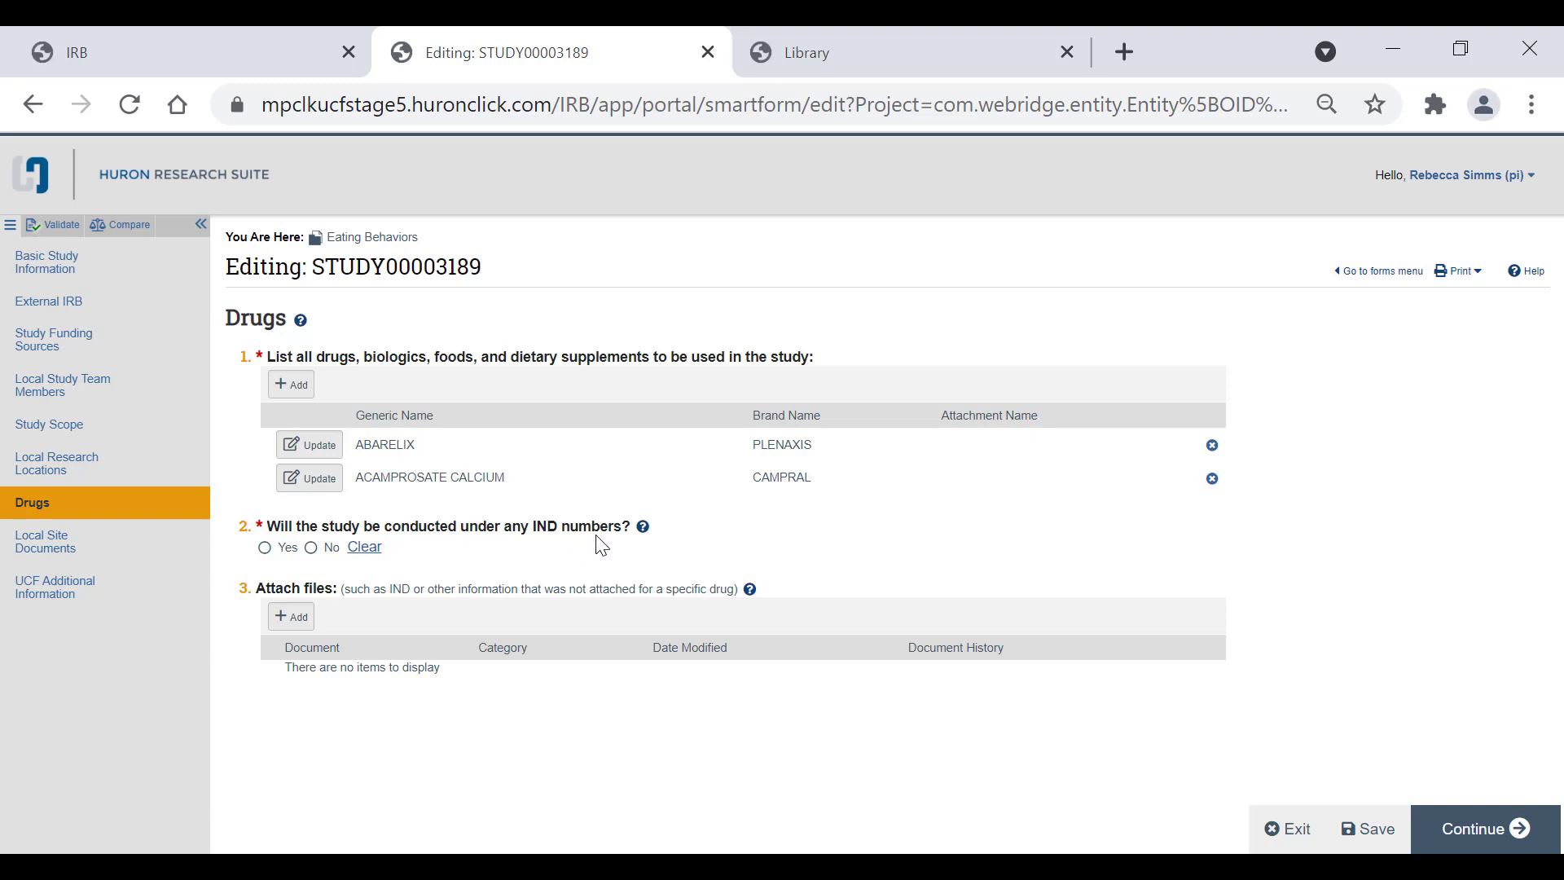
Check the help on IND numbers, answer No to conducting the study under any, and continue to Local Site Documents
{"action": "left_click", "coordinate": [643, 527]}
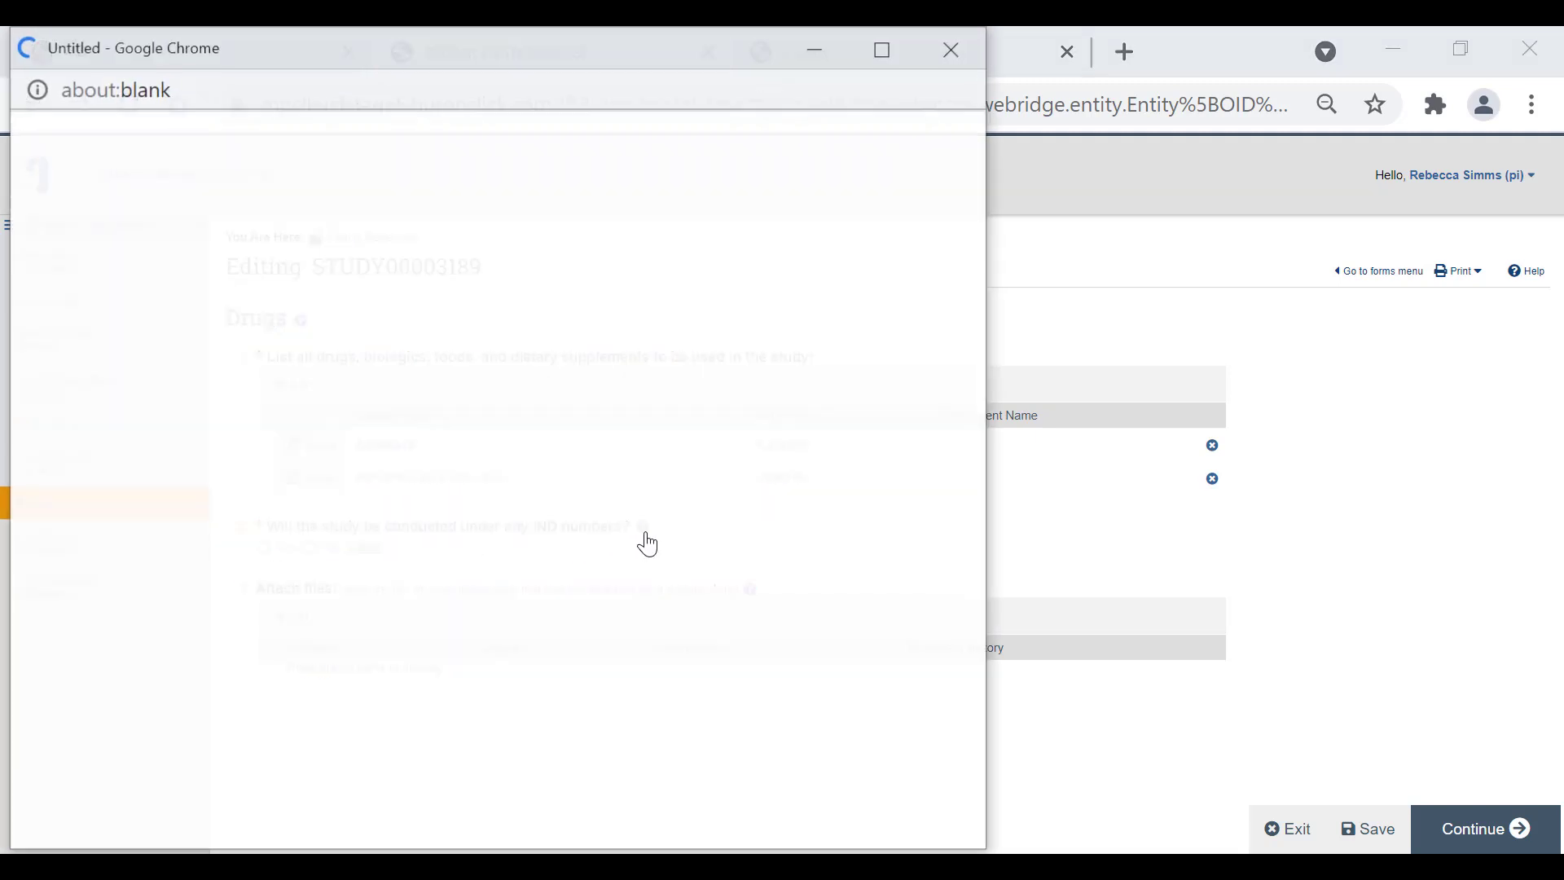
{"action": "left_click", "coordinate": [952, 50]}
{"action": "left_click", "coordinate": [308, 550]}
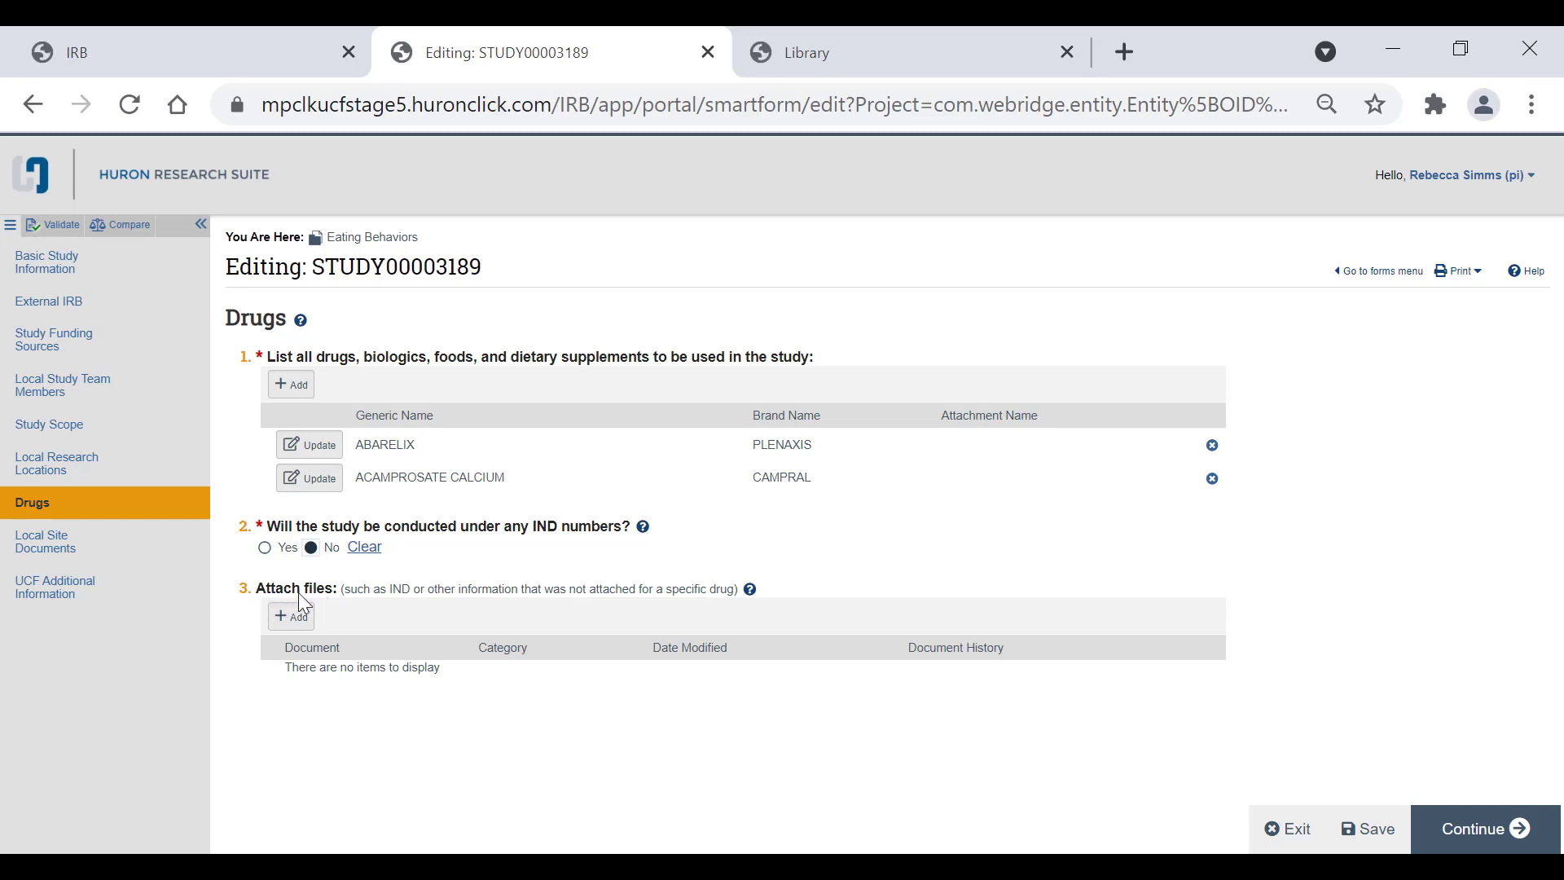
{"action": "left_click", "coordinate": [1504, 824]}
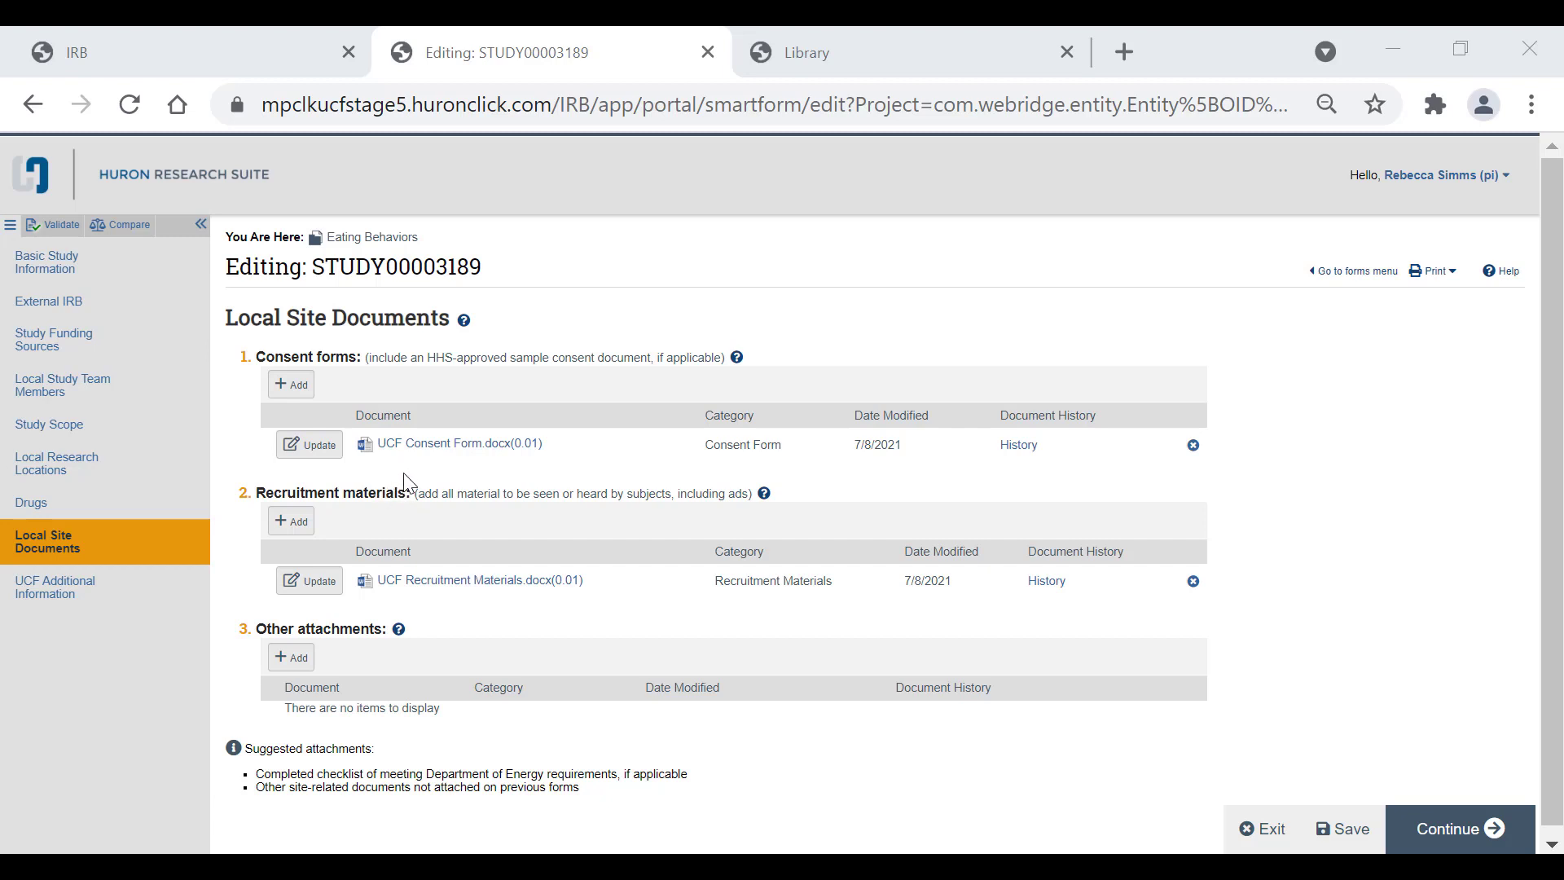
Attach the Letters of Support file under Other attachments with the category Letters of Support, and continue to UCF Additional Information
{"action": "left_click", "coordinate": [296, 660]}
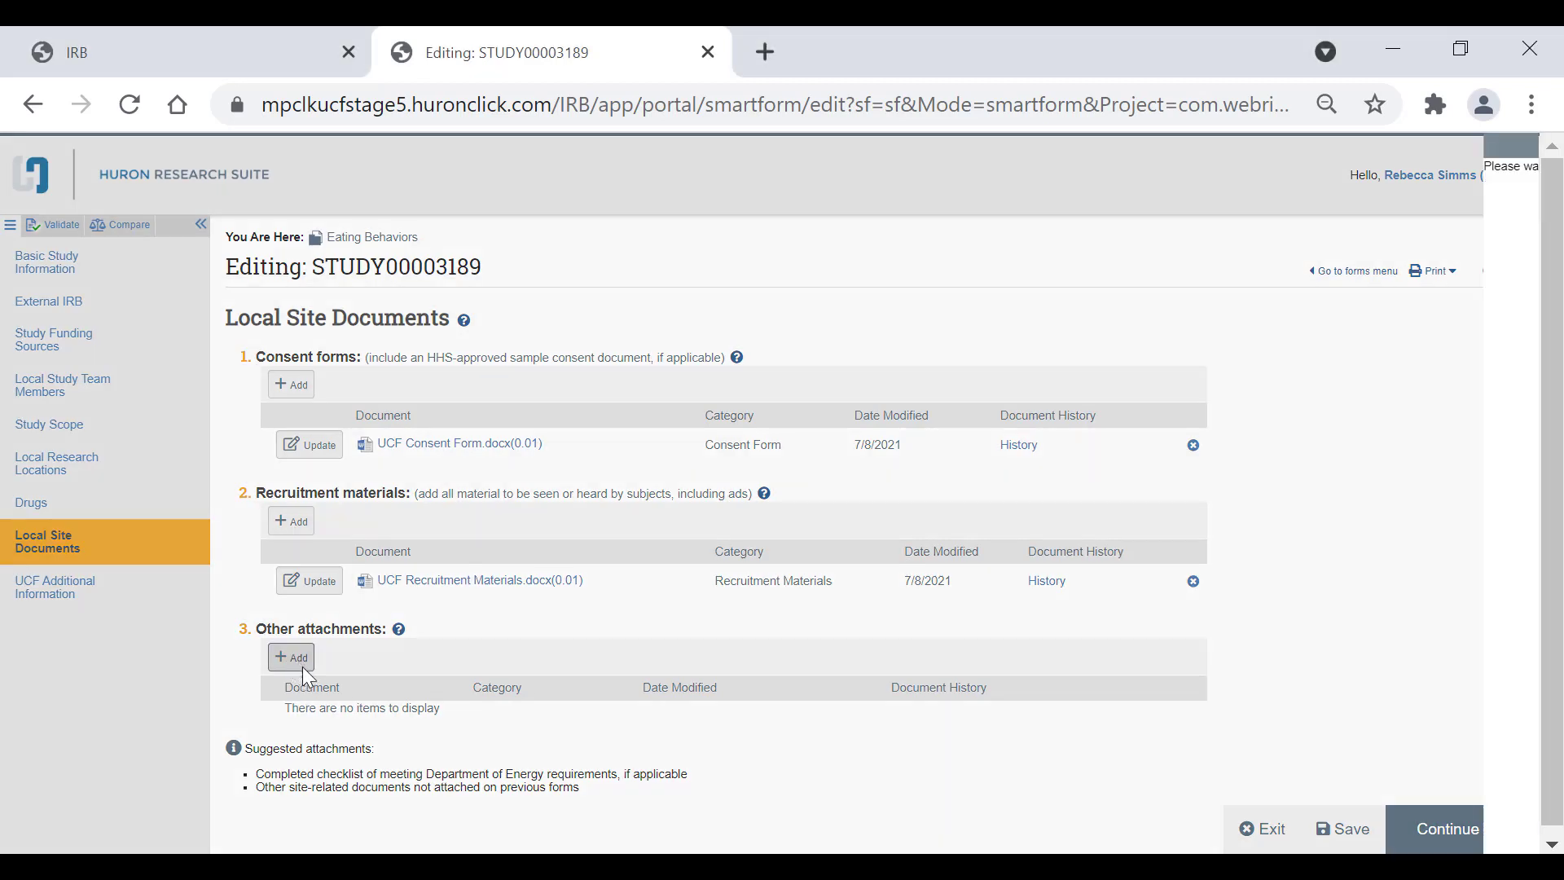
{"action": "left_click", "coordinate": [713, 257]}
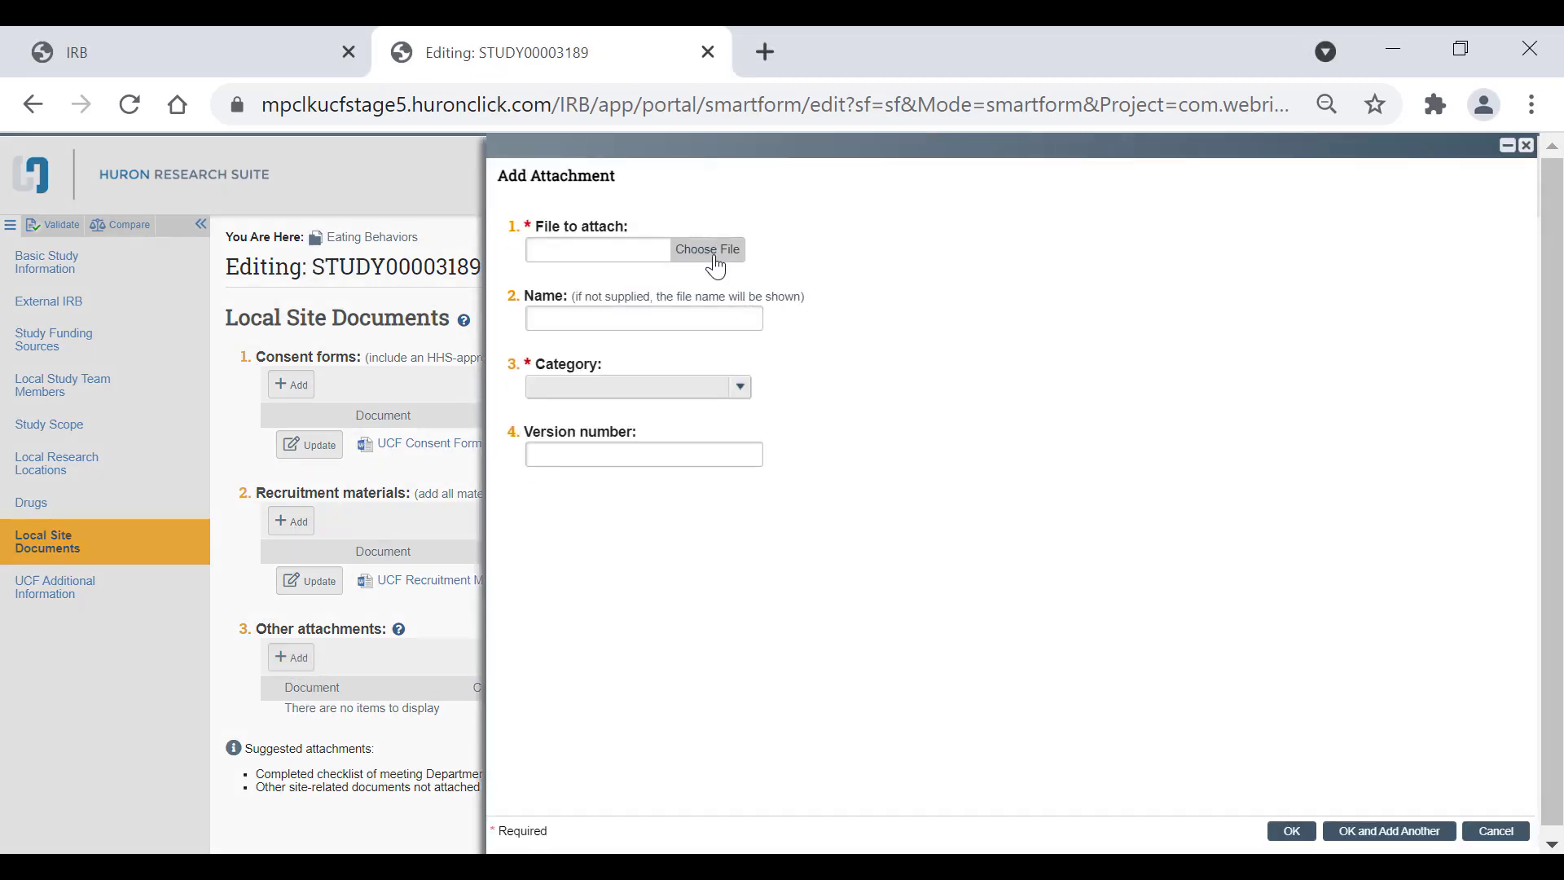
{"action": "left_click", "coordinate": [324, 306]}
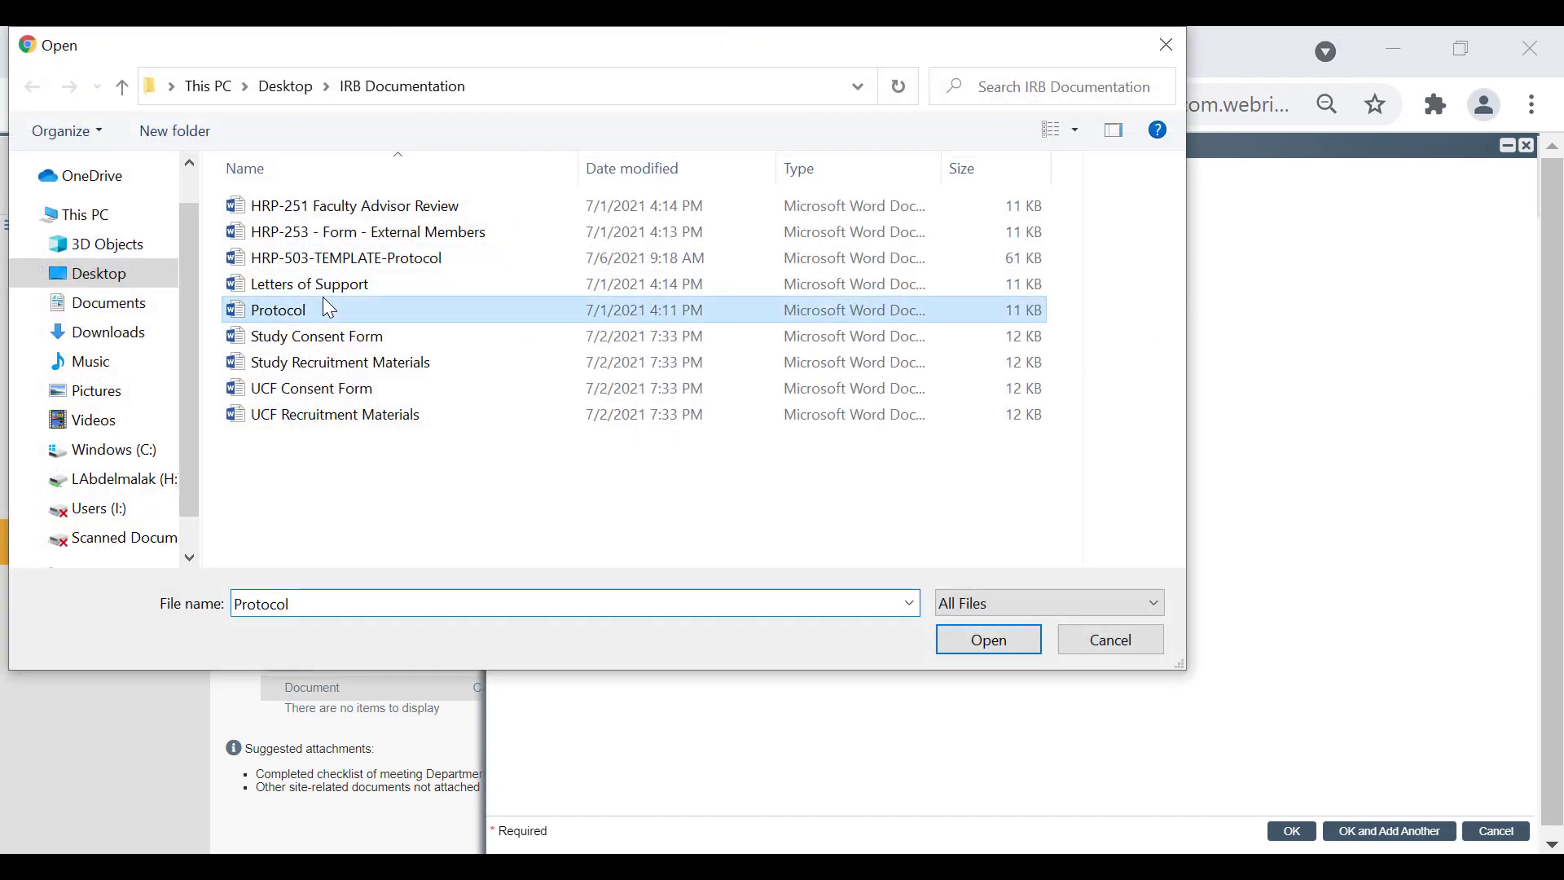
{"action": "left_click", "coordinate": [321, 289]}
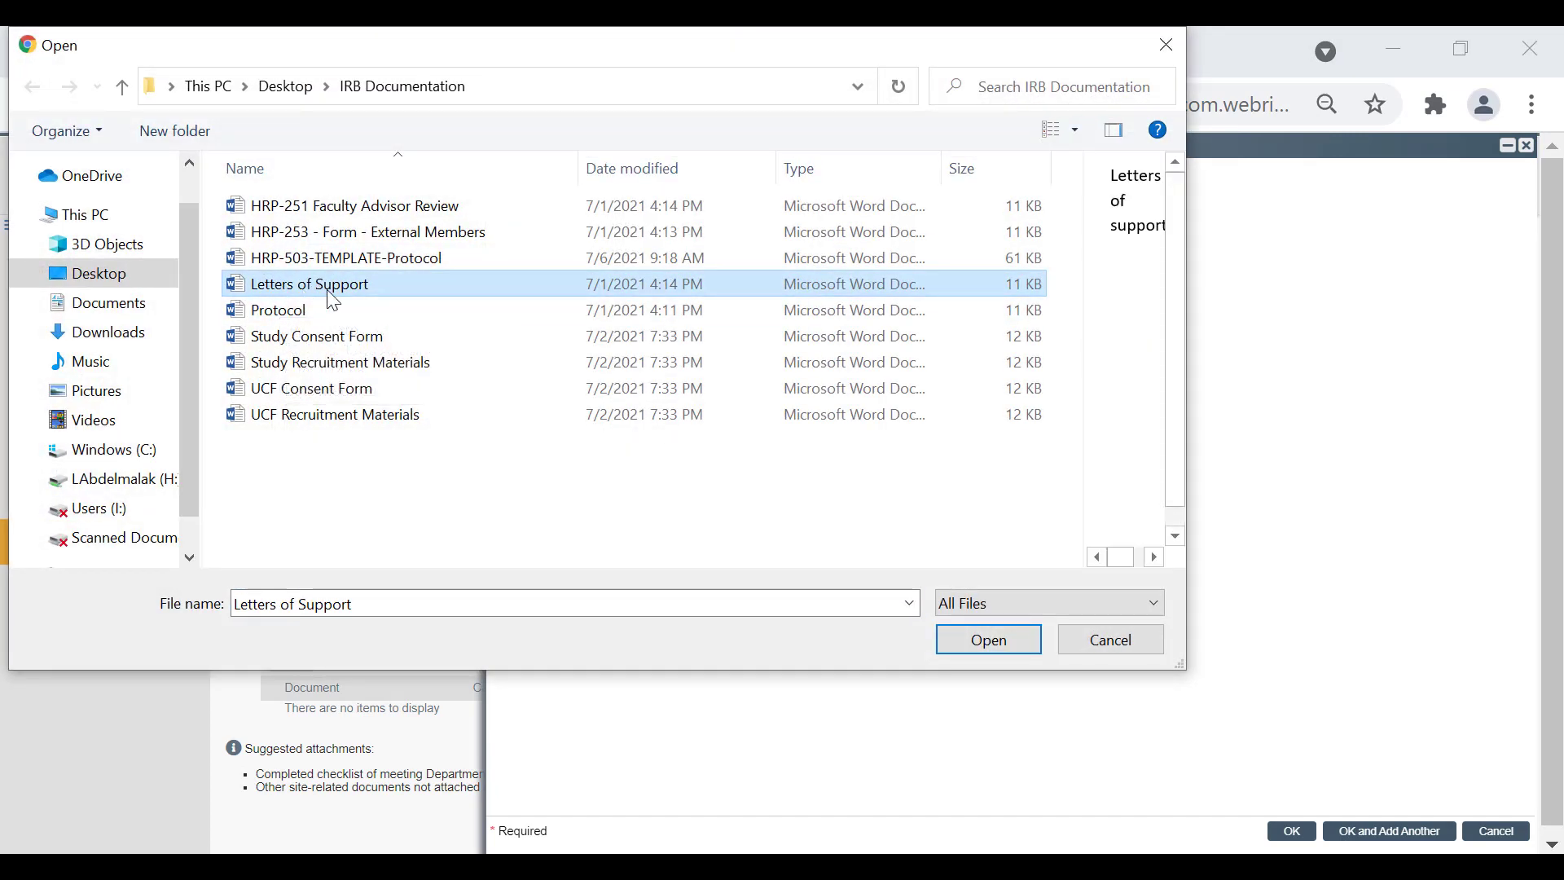
{"action": "left_click", "coordinate": [1008, 638]}
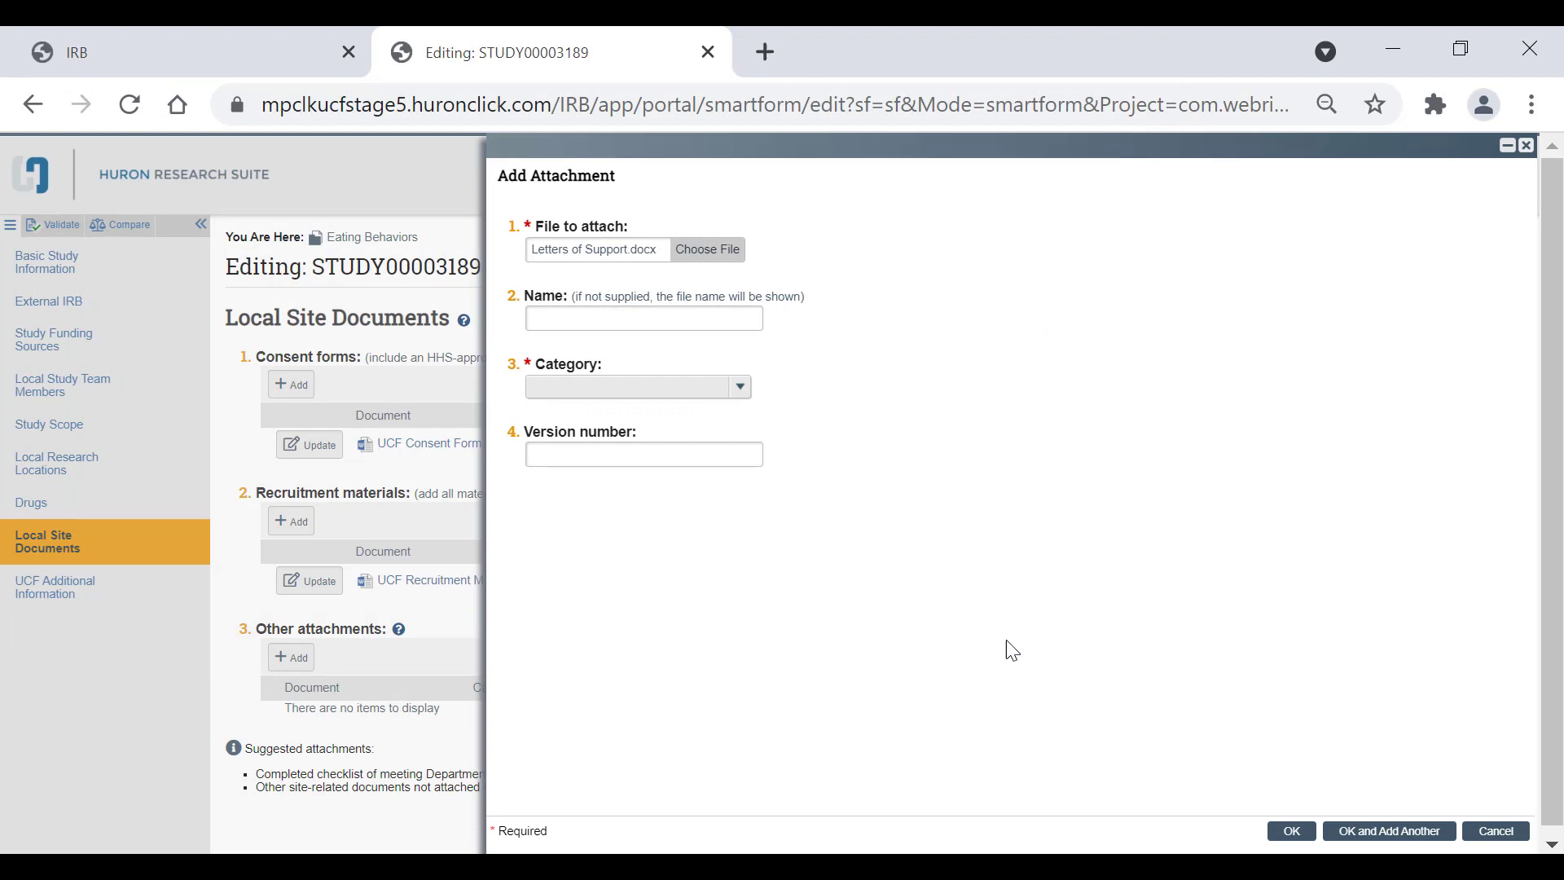
{"action": "left_click", "coordinate": [616, 387]}
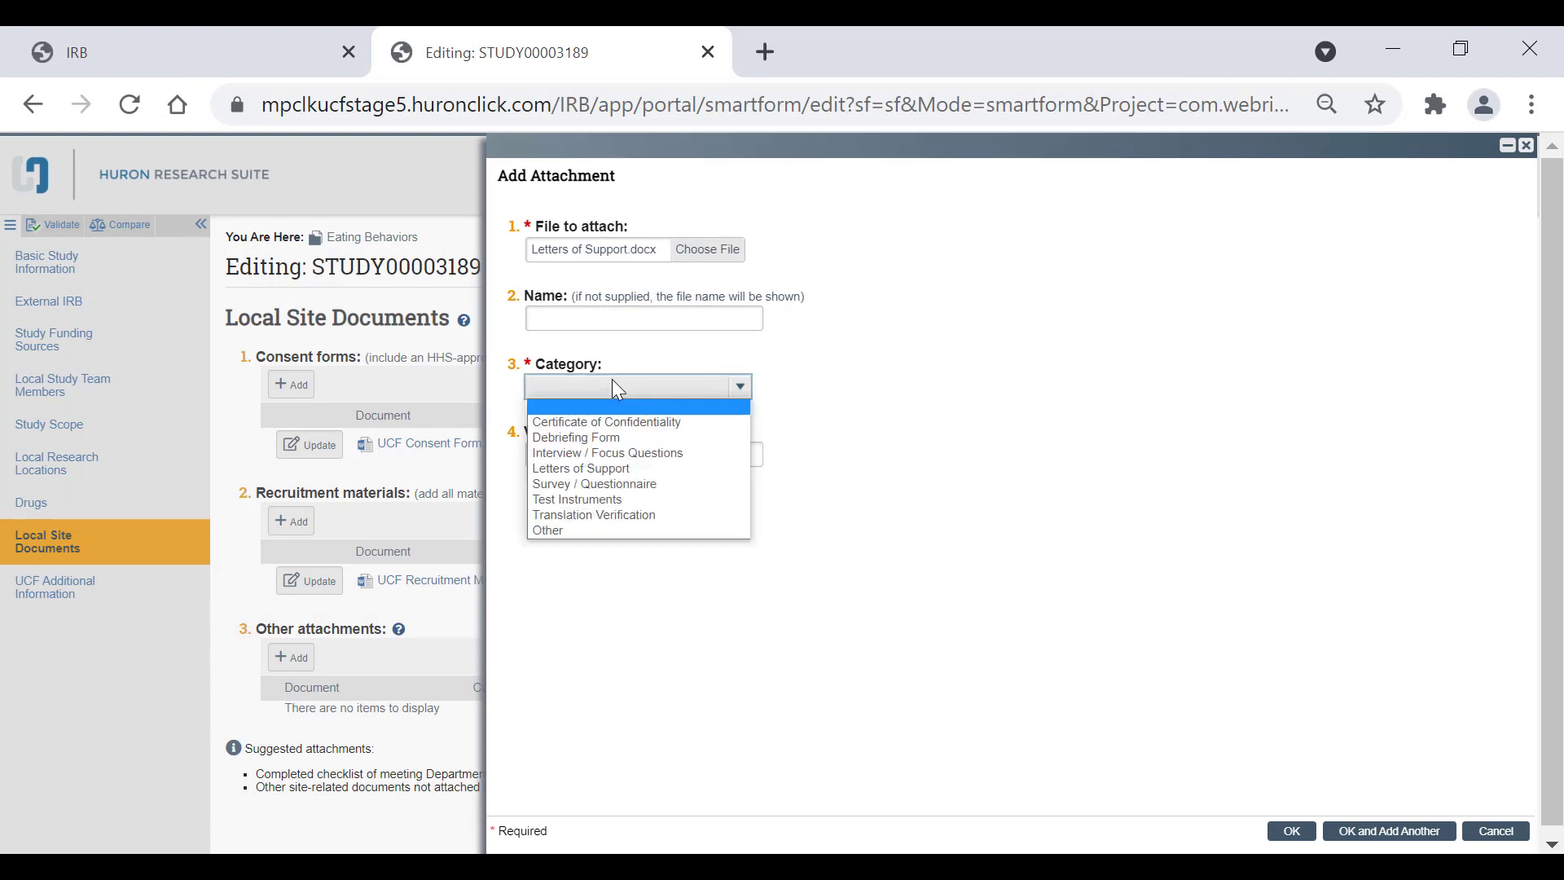
{"action": "left_click", "coordinate": [593, 469]}
{"action": "left_click", "coordinate": [968, 420]}
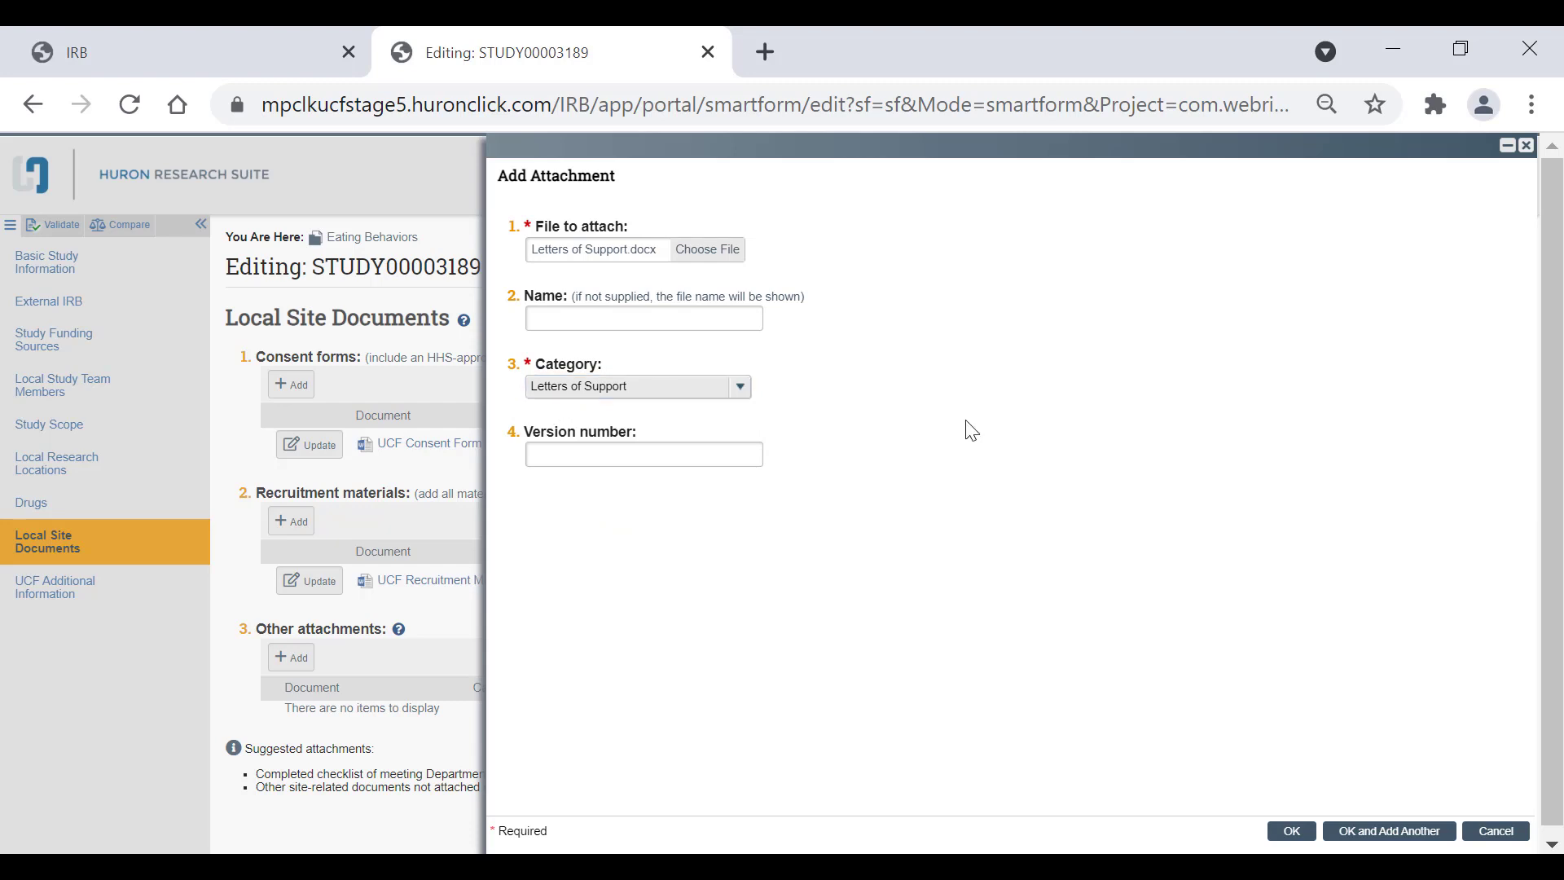
{"action": "left_click", "coordinate": [1293, 832]}
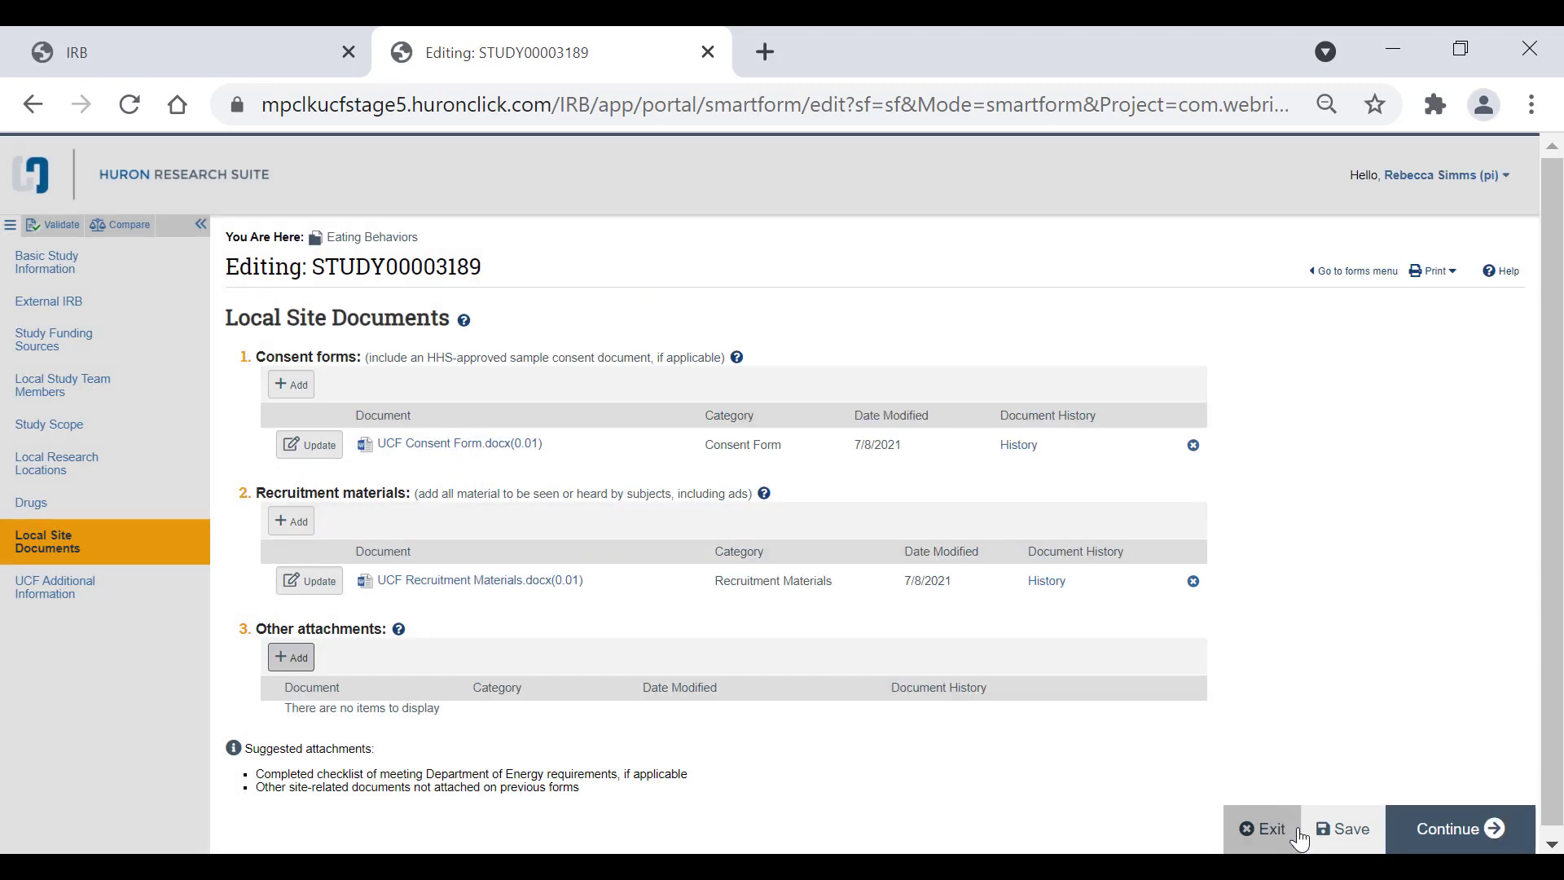
{"action": "left_click", "coordinate": [1438, 829]}
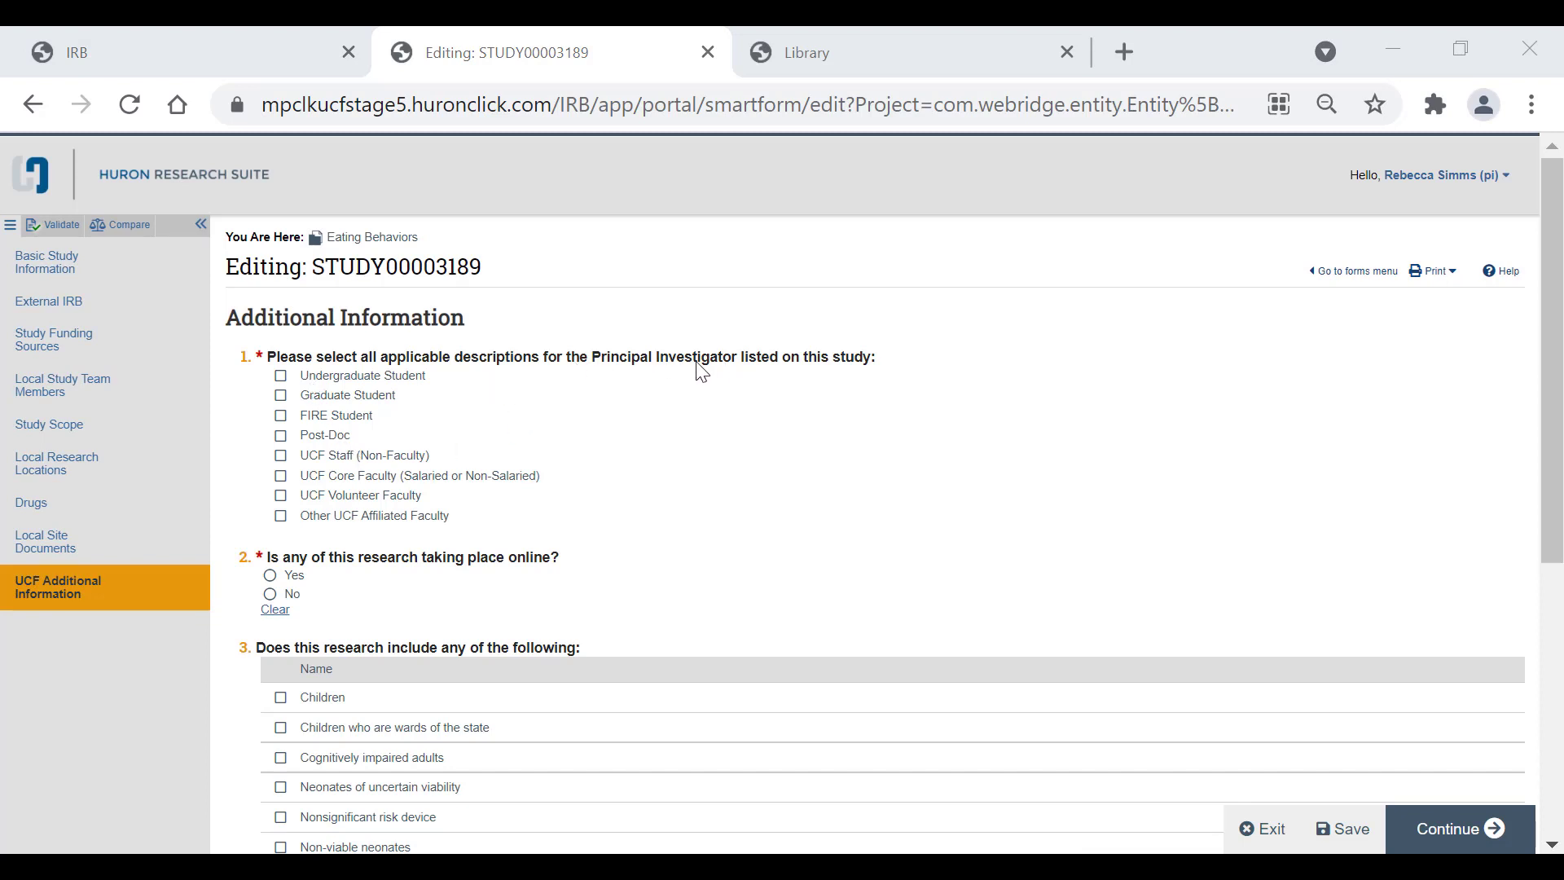
Describe the Principal Investigator as UCF Staff (Non-Faculty) and Graduate Student, and open the Faculty Advisor Review help beside the form
{"action": "left_click", "coordinate": [358, 458]}
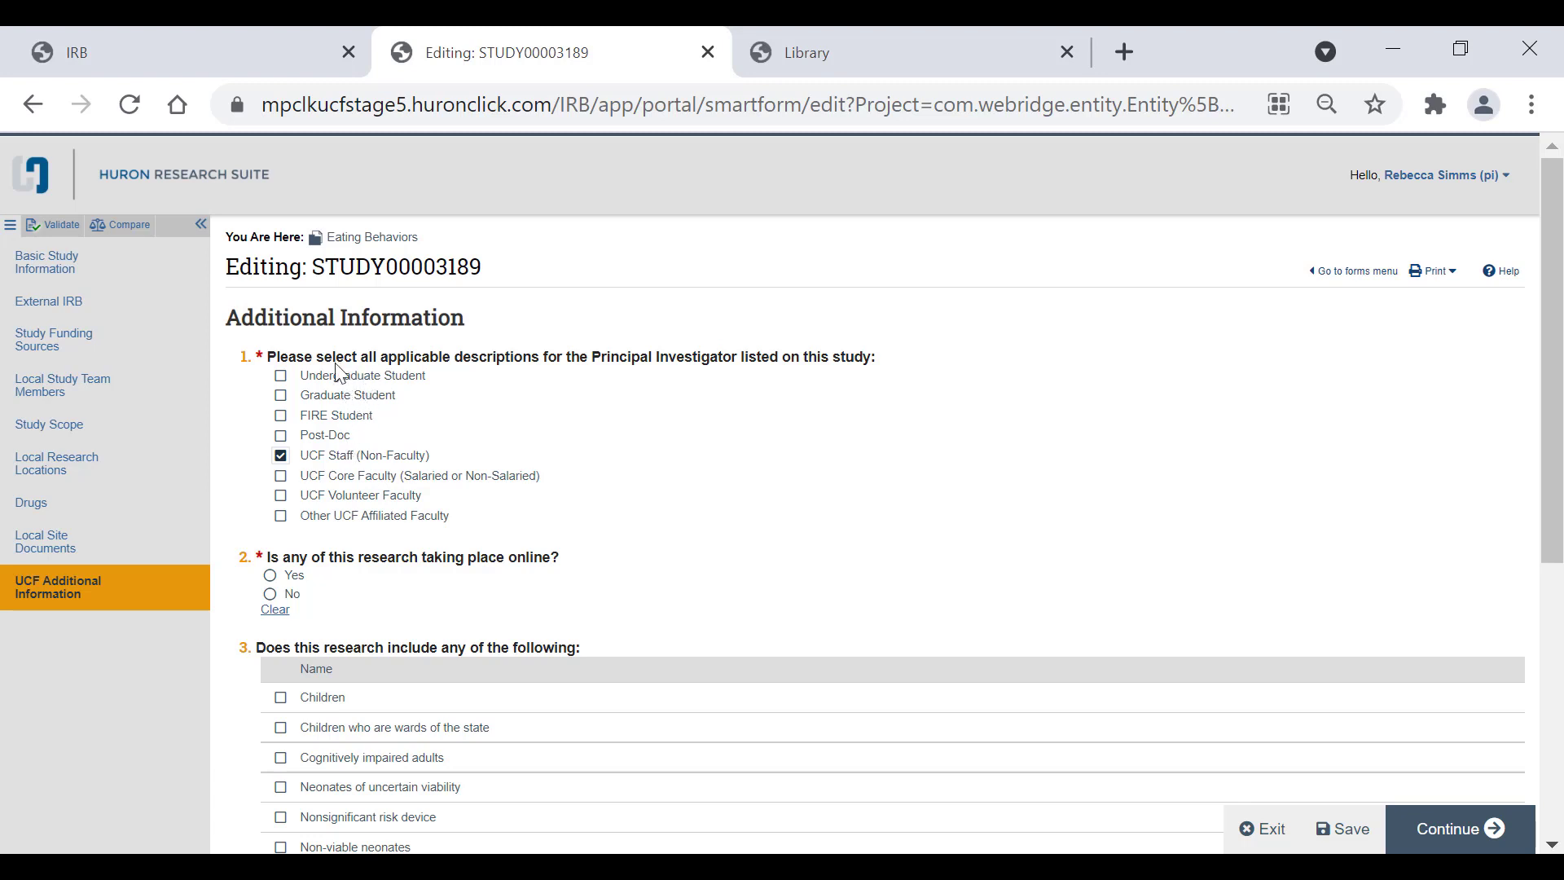
{"action": "left_click", "coordinate": [348, 397]}
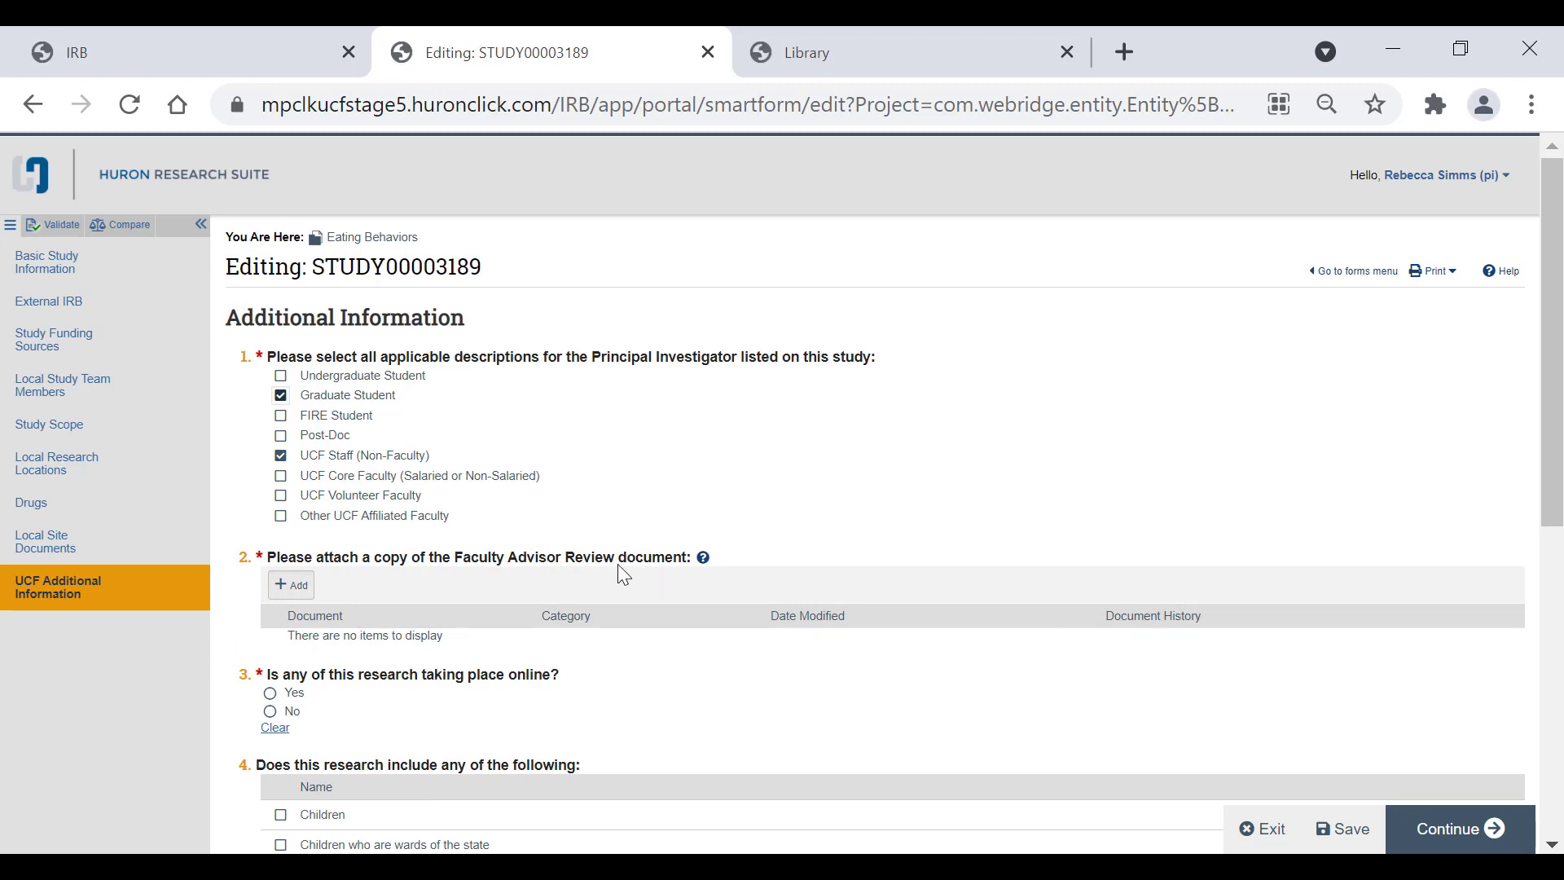
{"action": "left_click", "coordinate": [704, 560]}
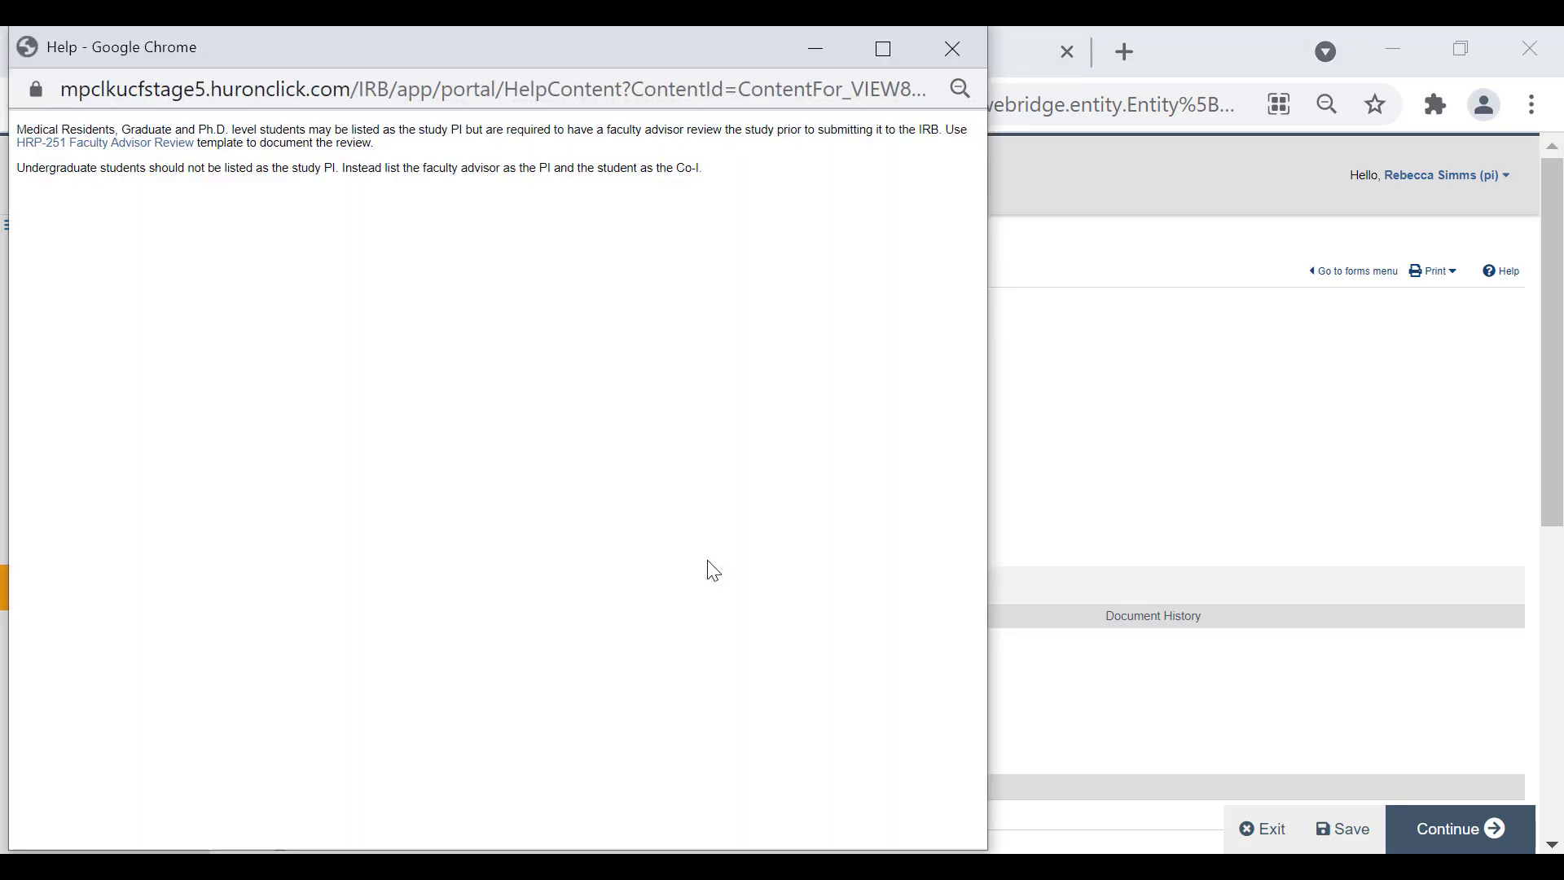
{"action": "left_click_drag", "start_coordinate": [407, 52], "coordinate": [979, 218]}
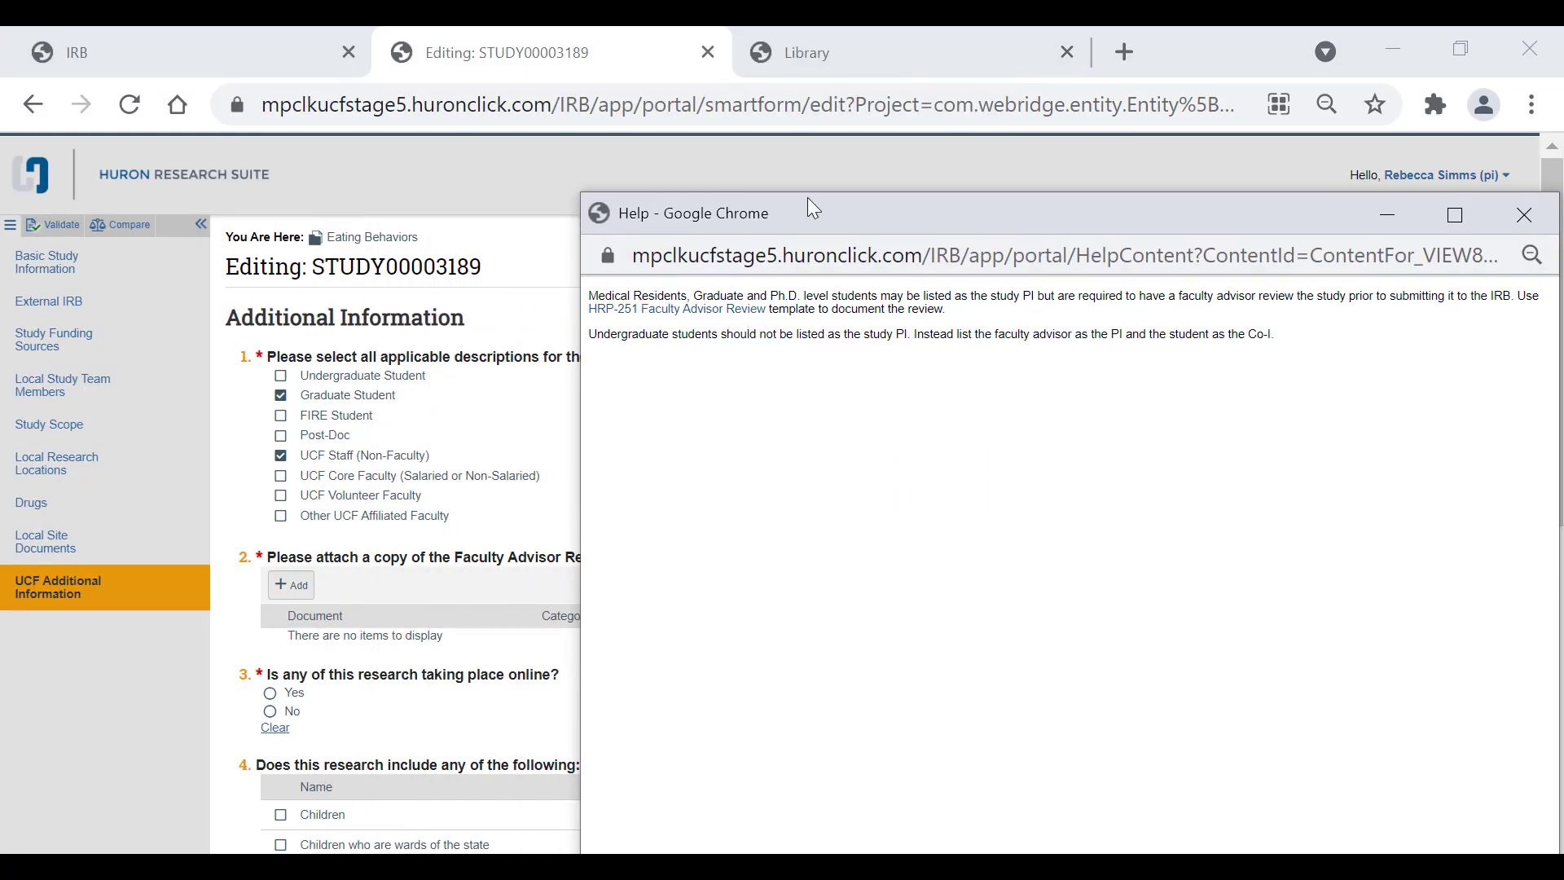
Look up the HRP-251 Faculty Advisor Review form among the Library templates and return to the study form
{"action": "left_click", "coordinate": [864, 37]}
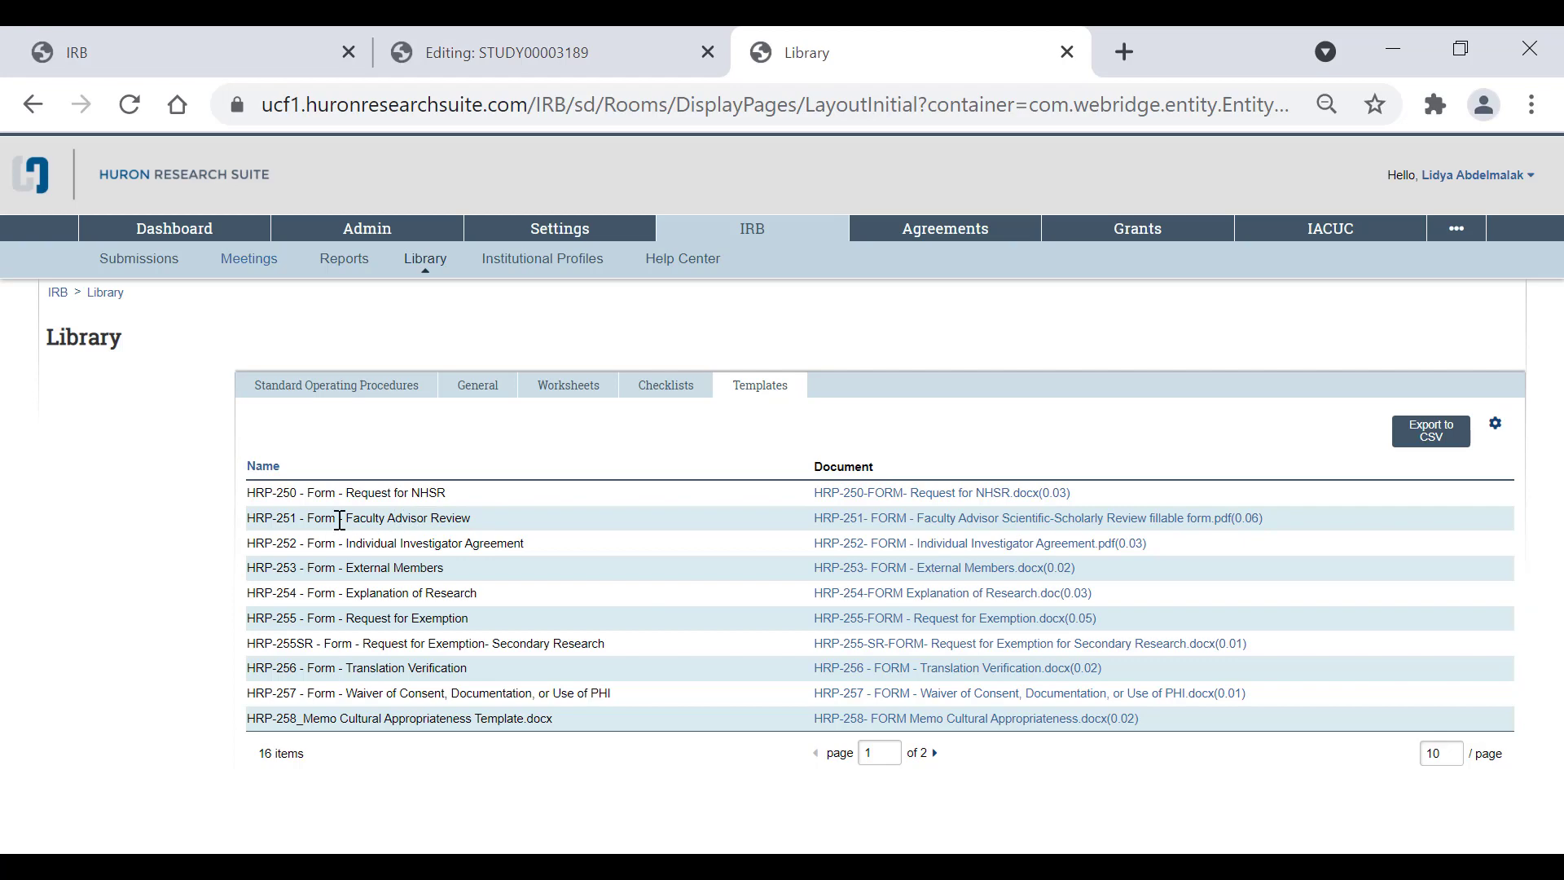
{"action": "left_click_drag", "start_coordinate": [341, 519], "coordinate": [417, 521]}
{"action": "left_click", "coordinate": [445, 518]}
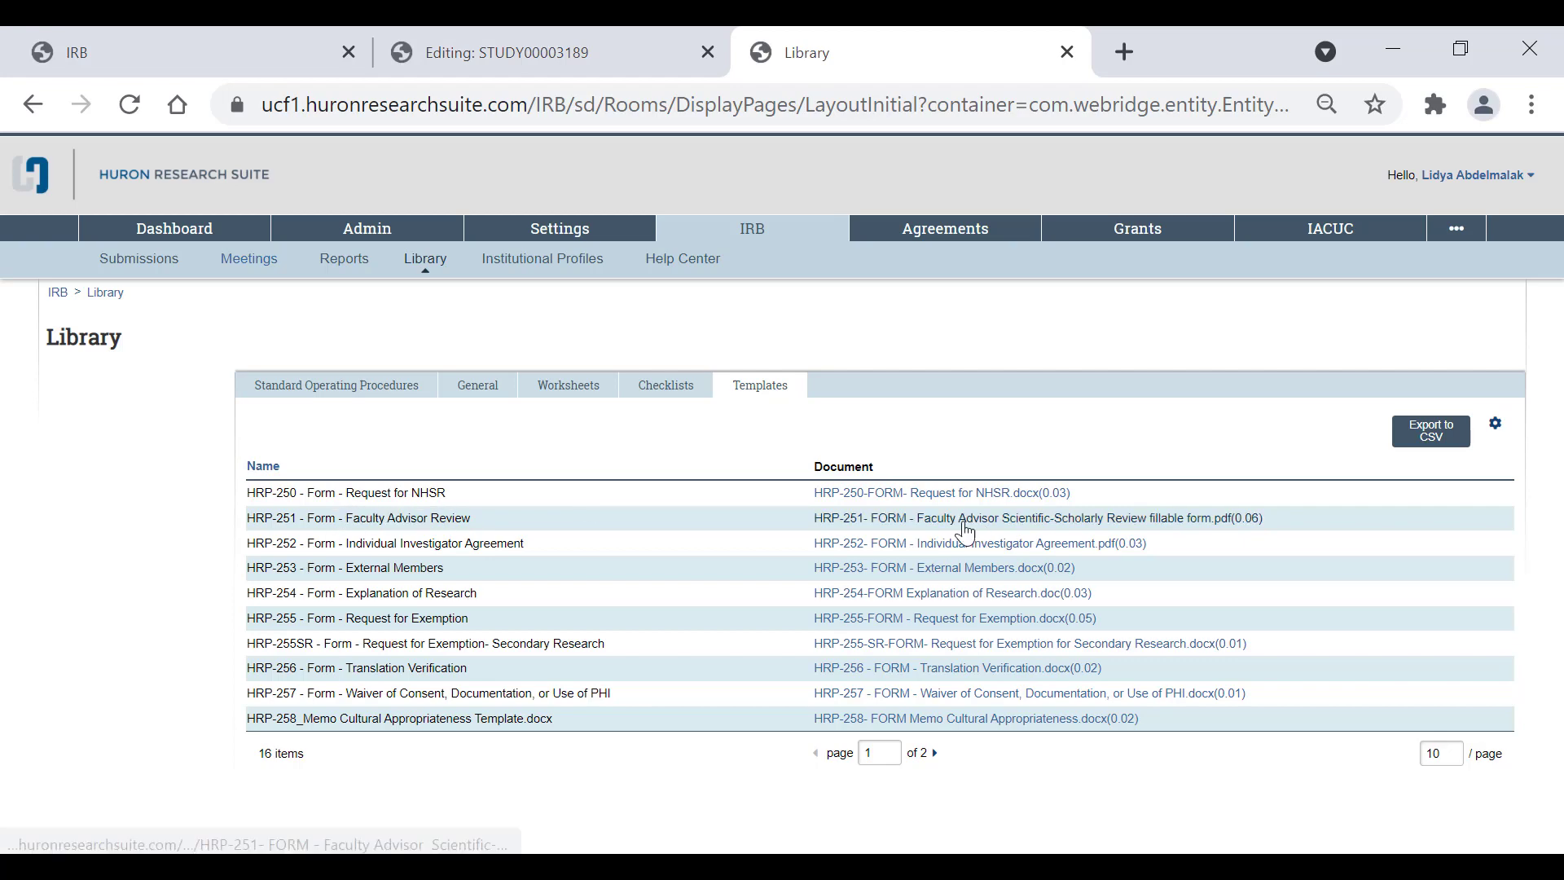
{"action": "left_click", "coordinate": [632, 53]}
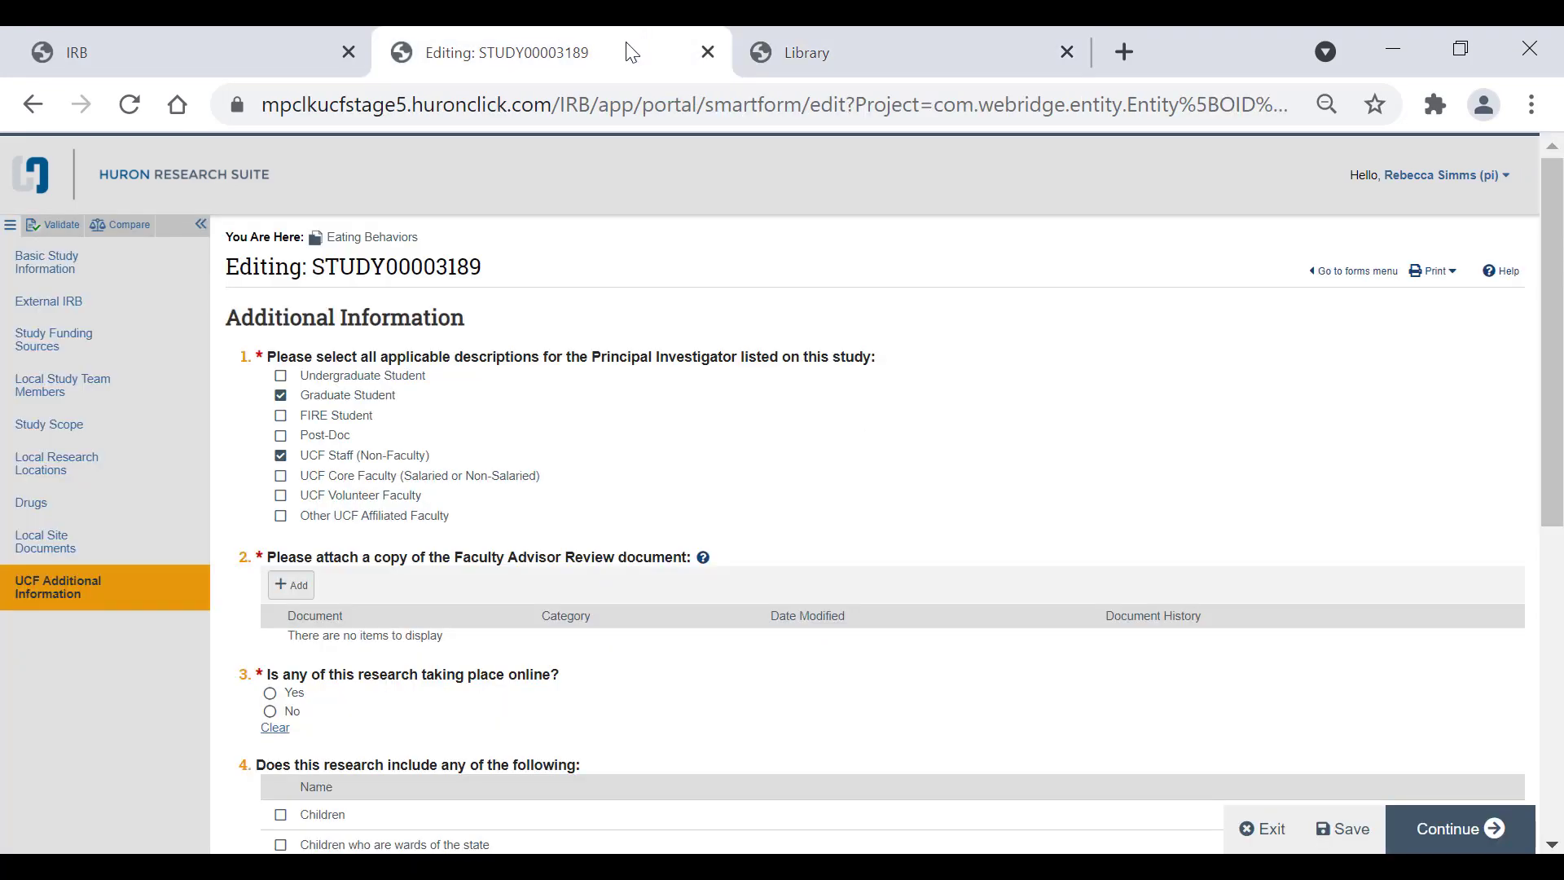
Remove Graduate Student from the Principal Investigator descriptions and answer No to any of the research taking place online
{"action": "left_click", "coordinate": [280, 395]}
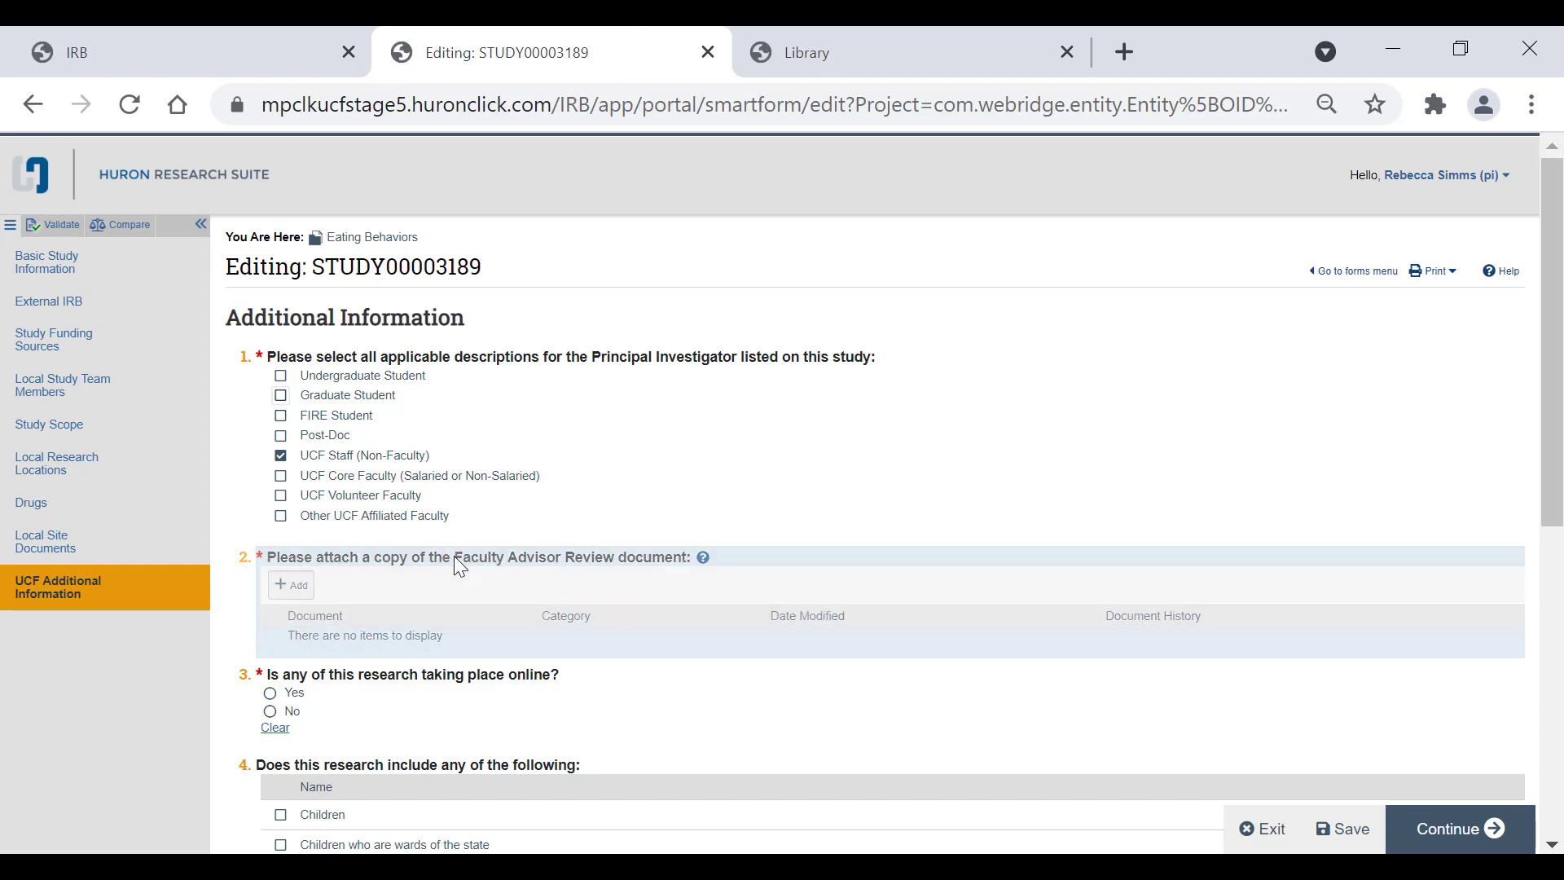
{"action": "scroll", "coordinate": [453, 555], "scroll_direction": "down", "scroll_amount": 2}
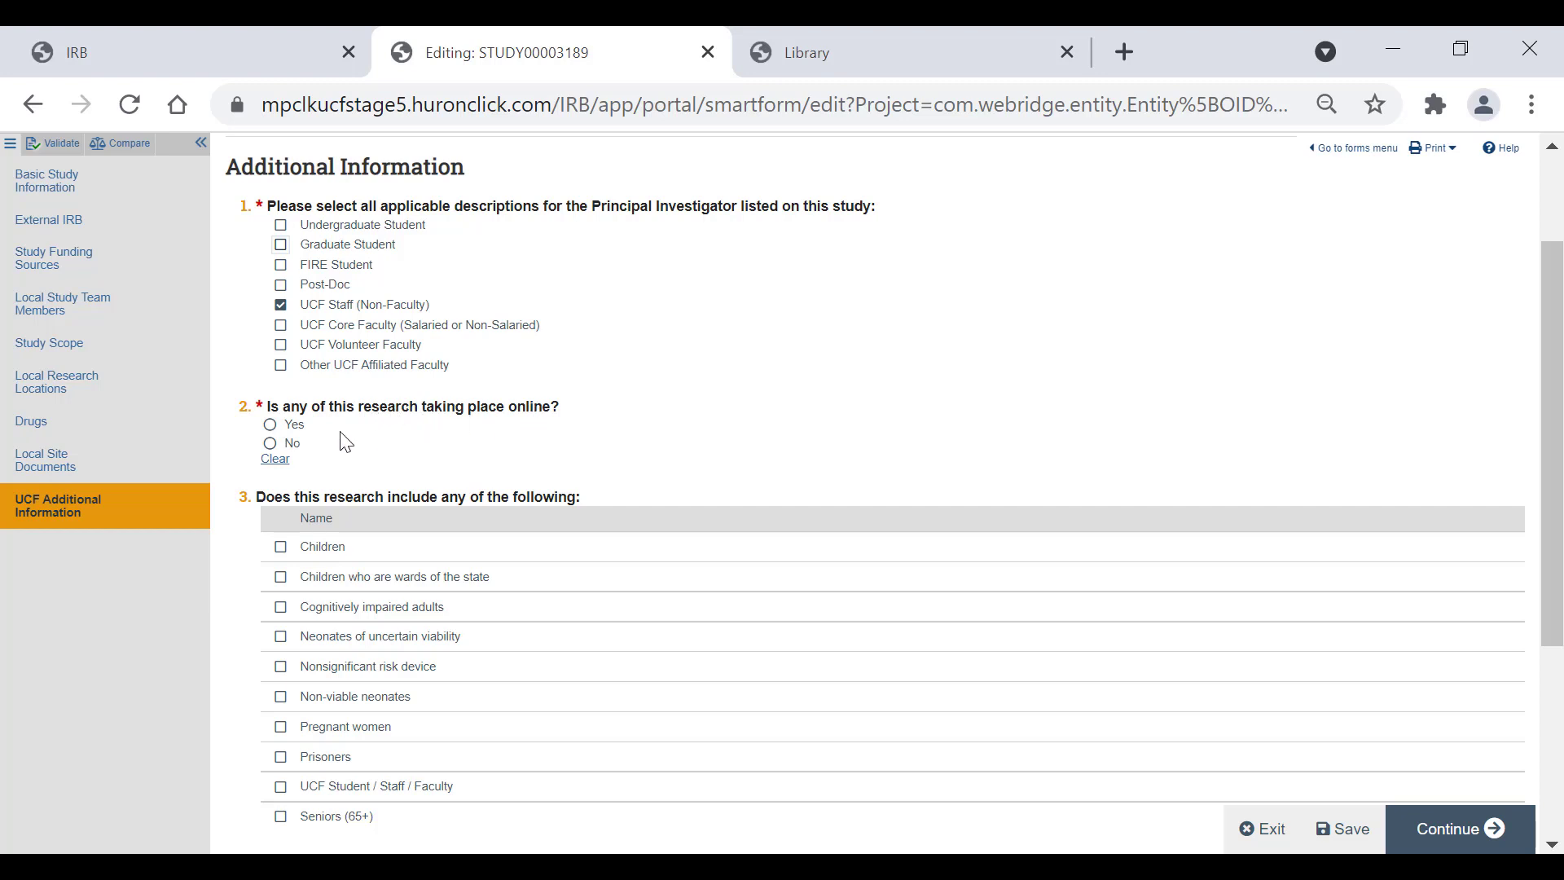
{"action": "left_click", "coordinate": [286, 443]}
Mark UCF Student / Staff / Faculty as included in the research and, after trying Yes, answer No to Department of Navy affiliation
{"action": "scroll", "coordinate": [333, 371], "scroll_direction": "down", "scroll_amount": 2}
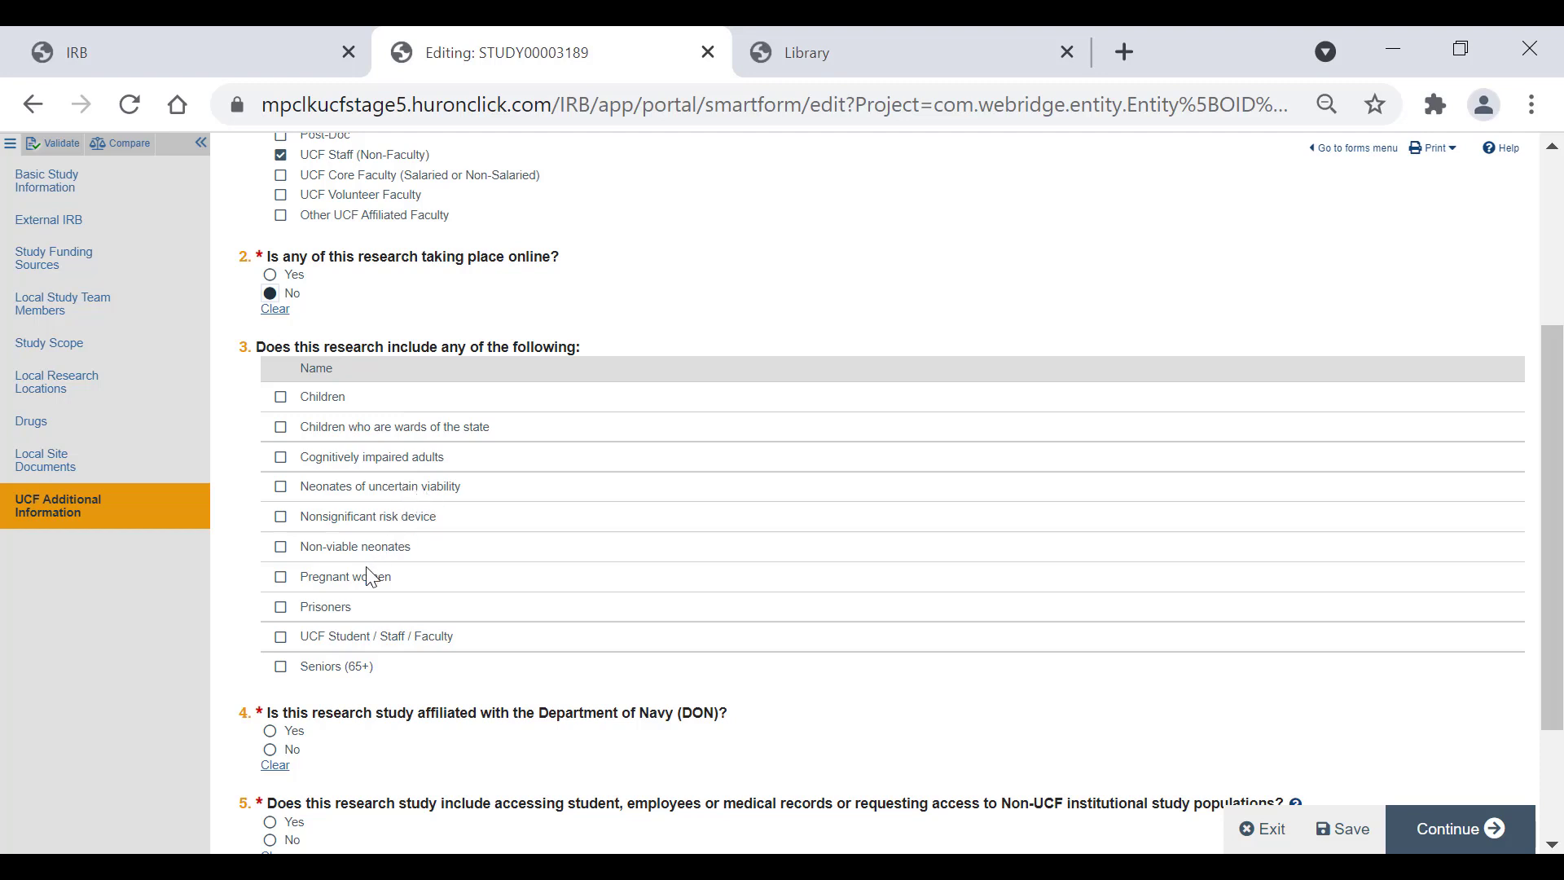
{"action": "left_click", "coordinate": [342, 640]}
{"action": "scroll", "coordinate": [433, 598], "scroll_direction": "down", "scroll_amount": 2}
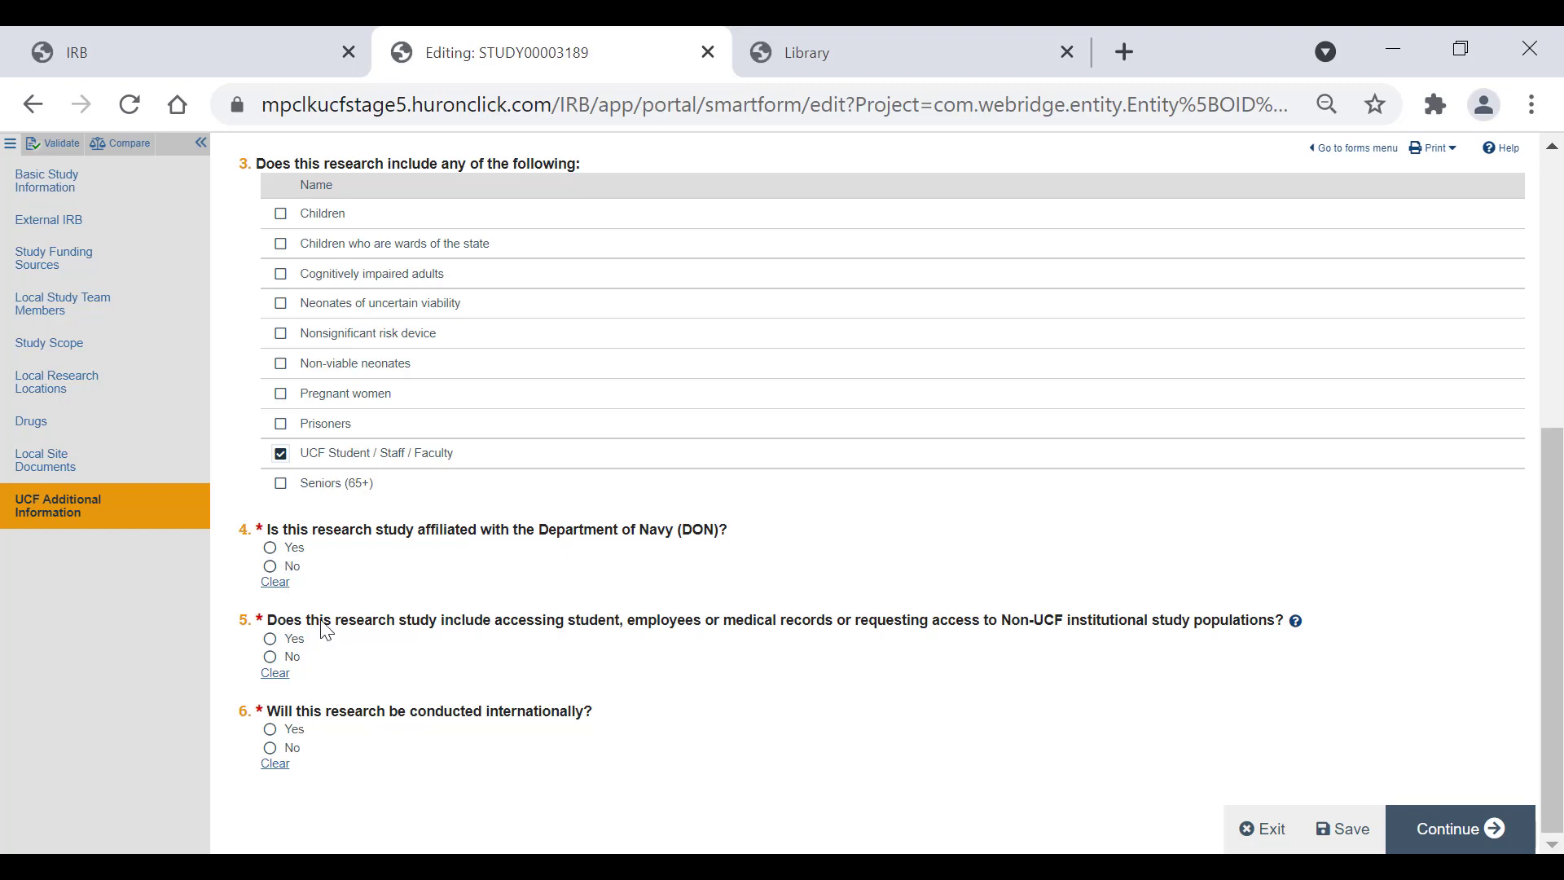
{"action": "left_click", "coordinate": [270, 547]}
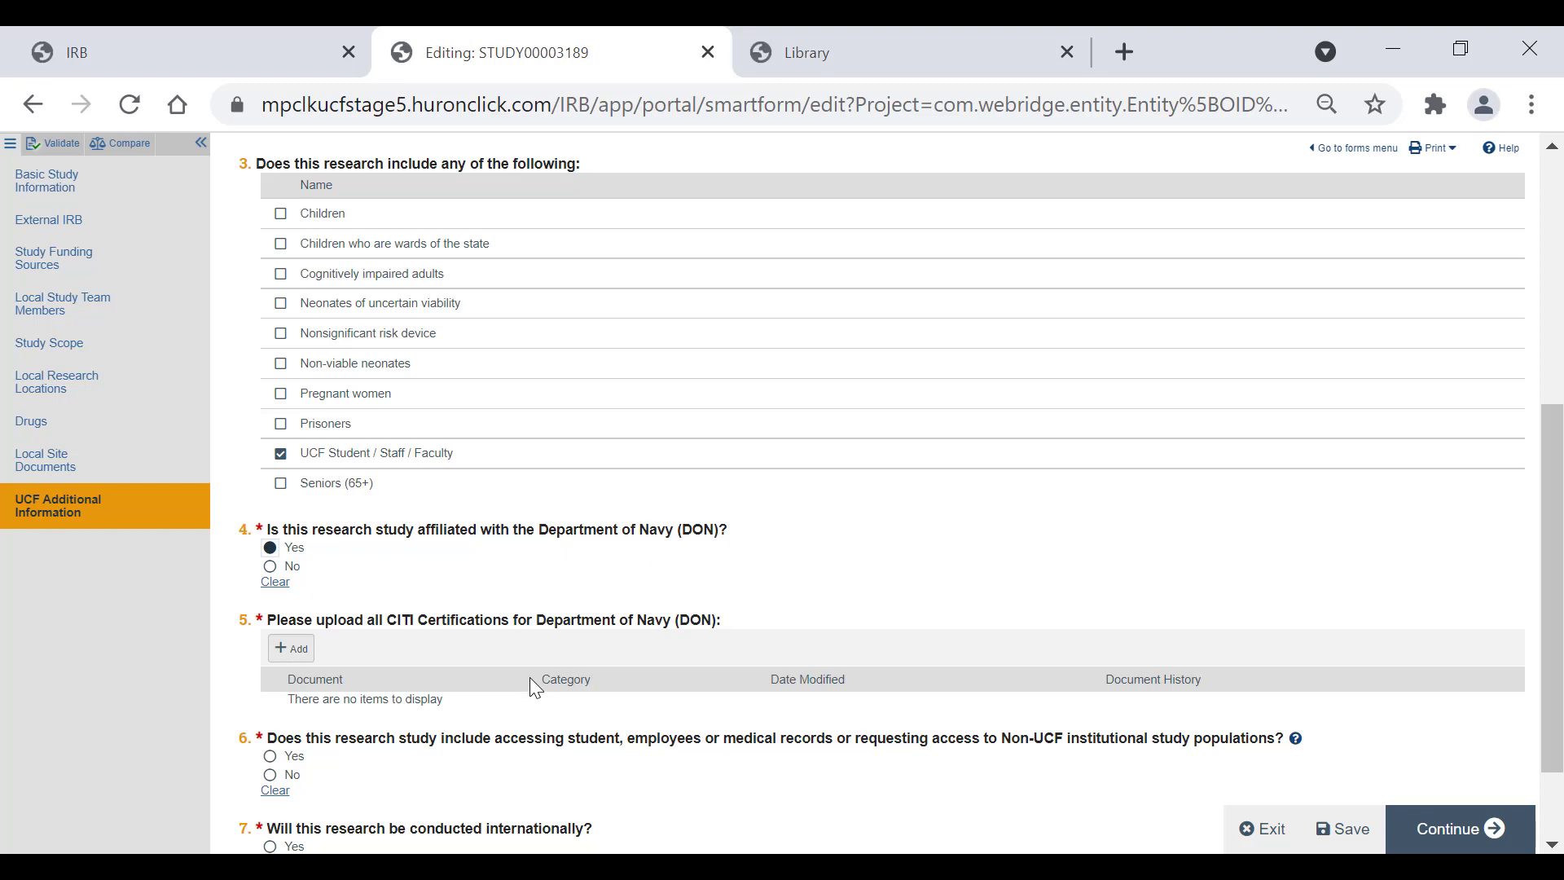
{"action": "left_click", "coordinate": [271, 566]}
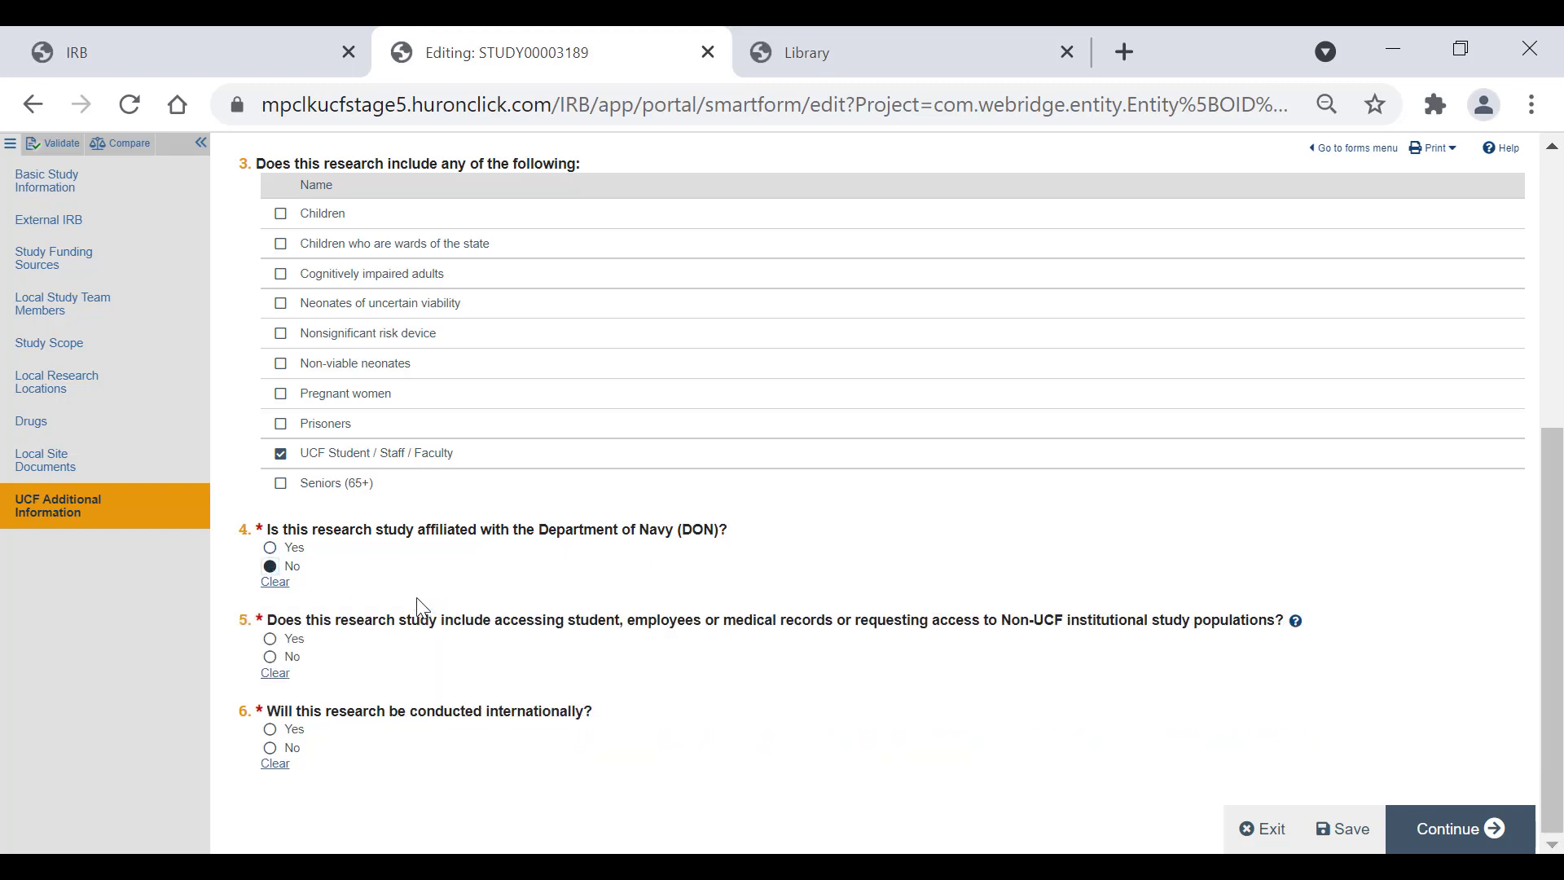
Answer No to accessing records or Non-UCF study populations and No to international research, and continue to the Final Page
{"action": "left_click", "coordinate": [270, 657]}
{"action": "left_click", "coordinate": [270, 749]}
{"action": "left_click", "coordinate": [1463, 825]}
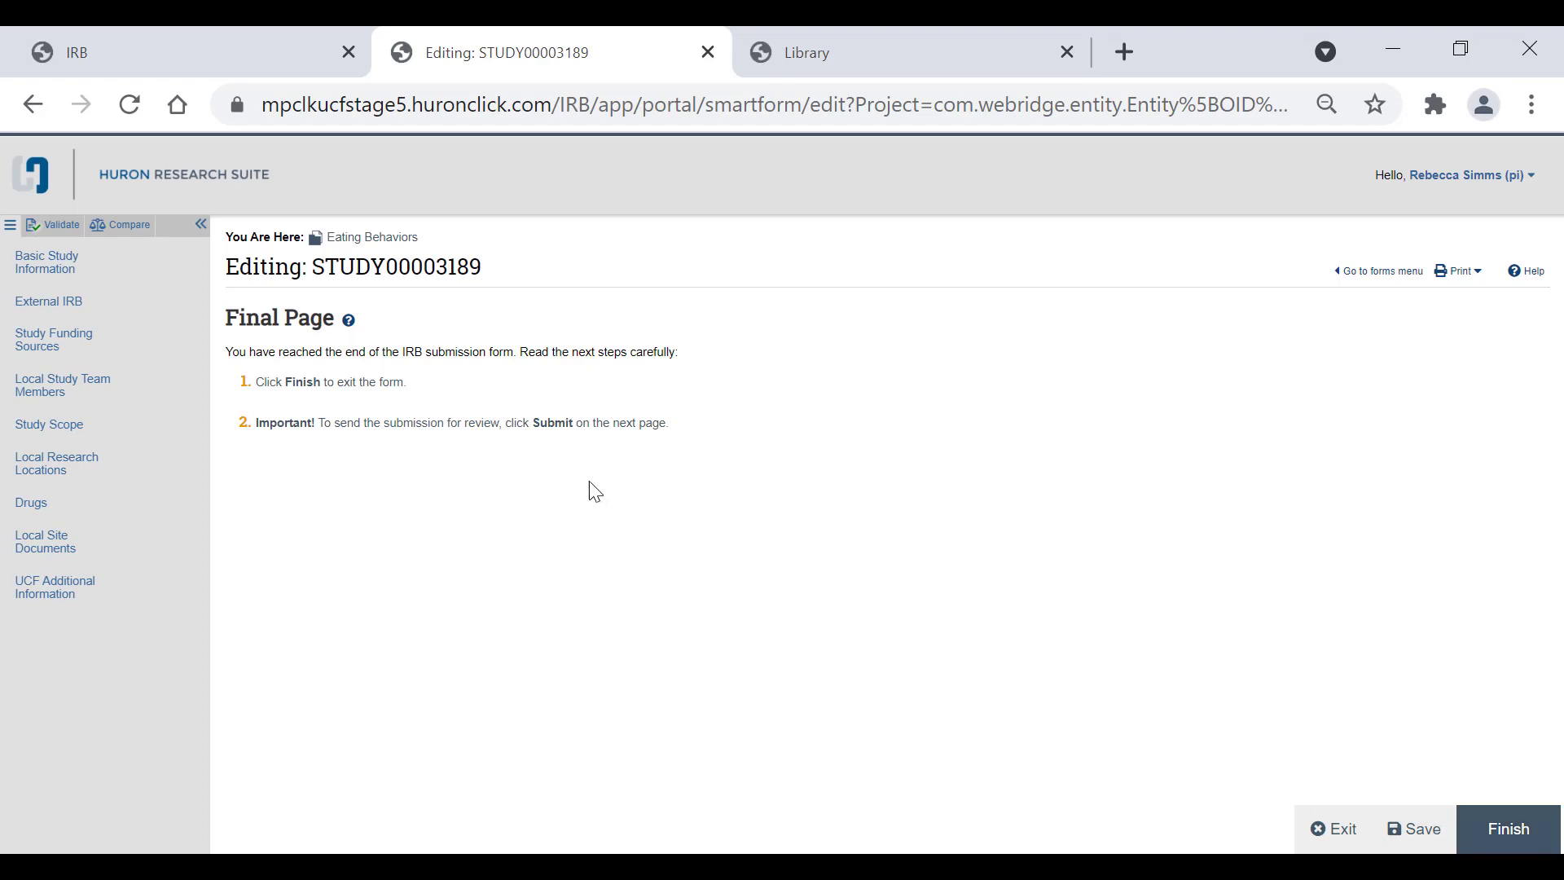
Finish the submission form and submit the Eating Behaviors study for review, confirming the investigator verification statement
{"action": "left_click", "coordinate": [1488, 841]}
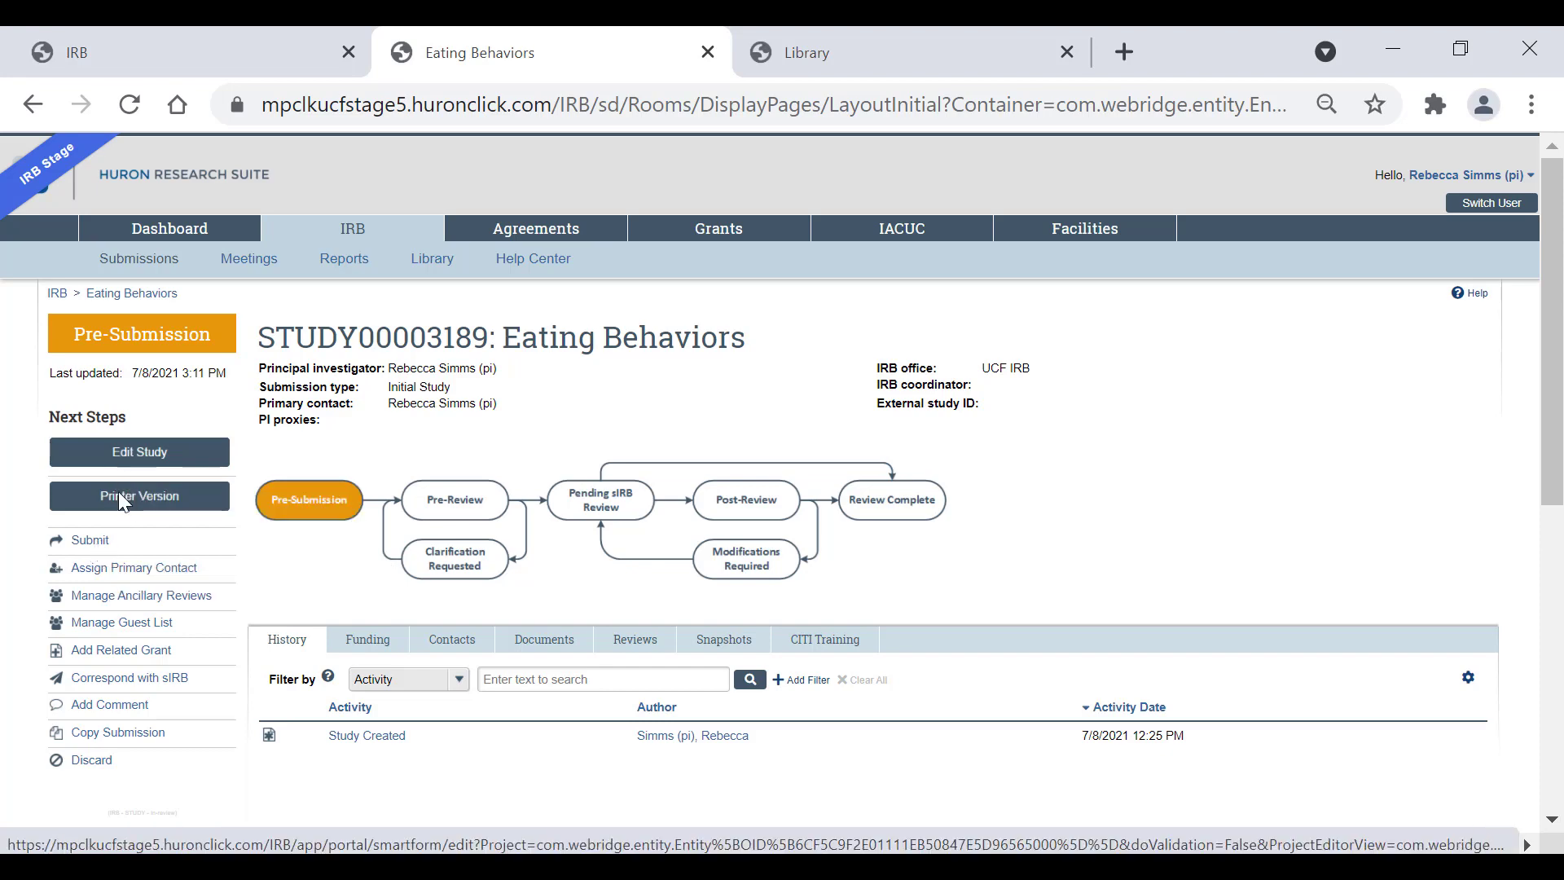
{"action": "left_click", "coordinate": [82, 542]}
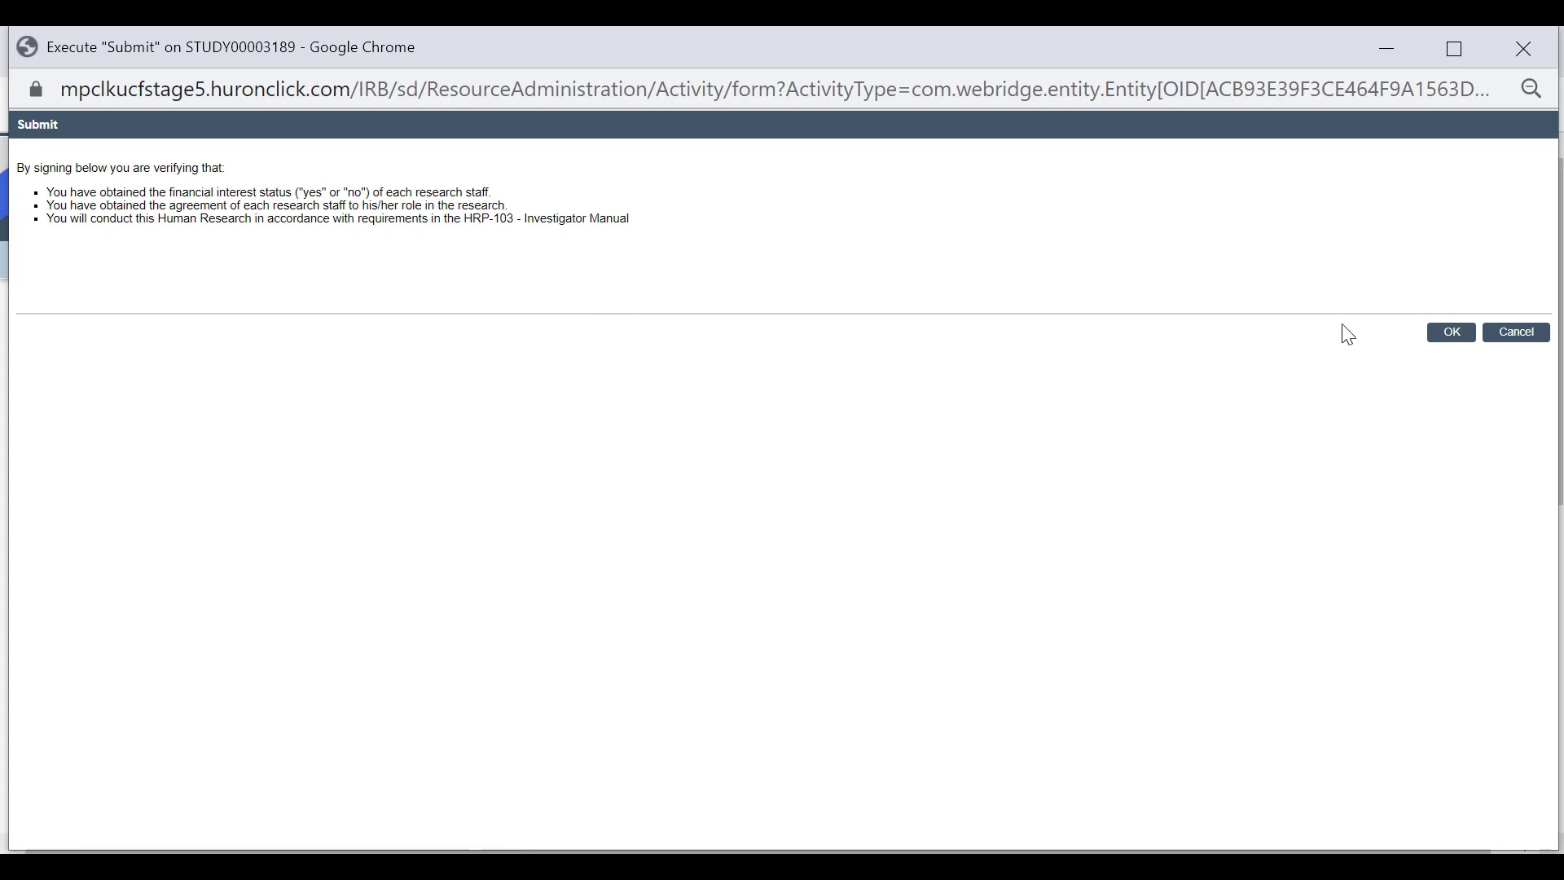
{"action": "left_click", "coordinate": [1451, 333]}
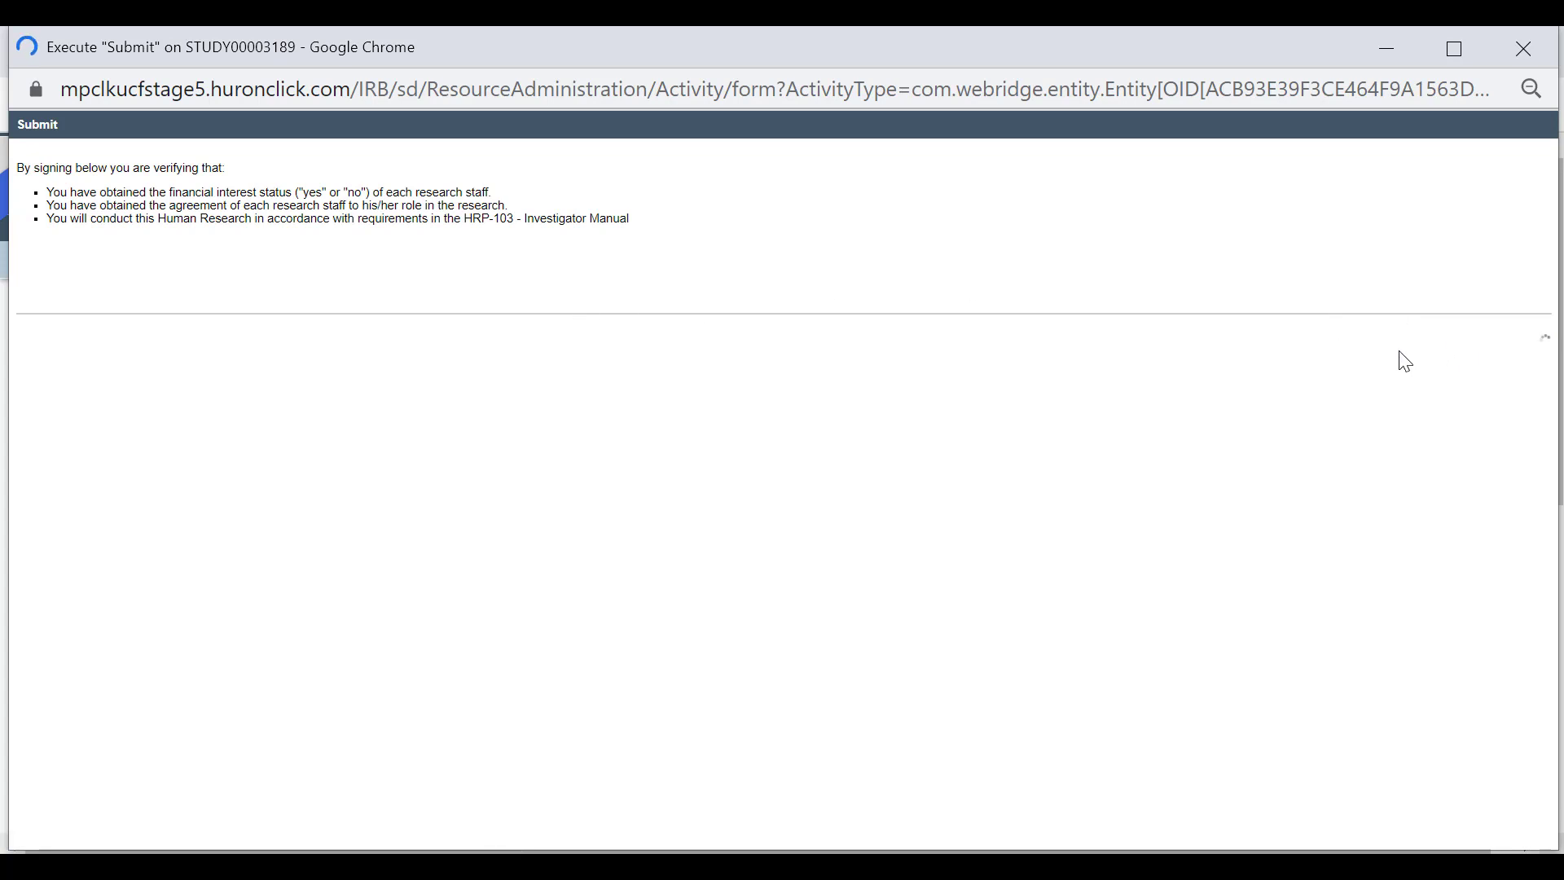